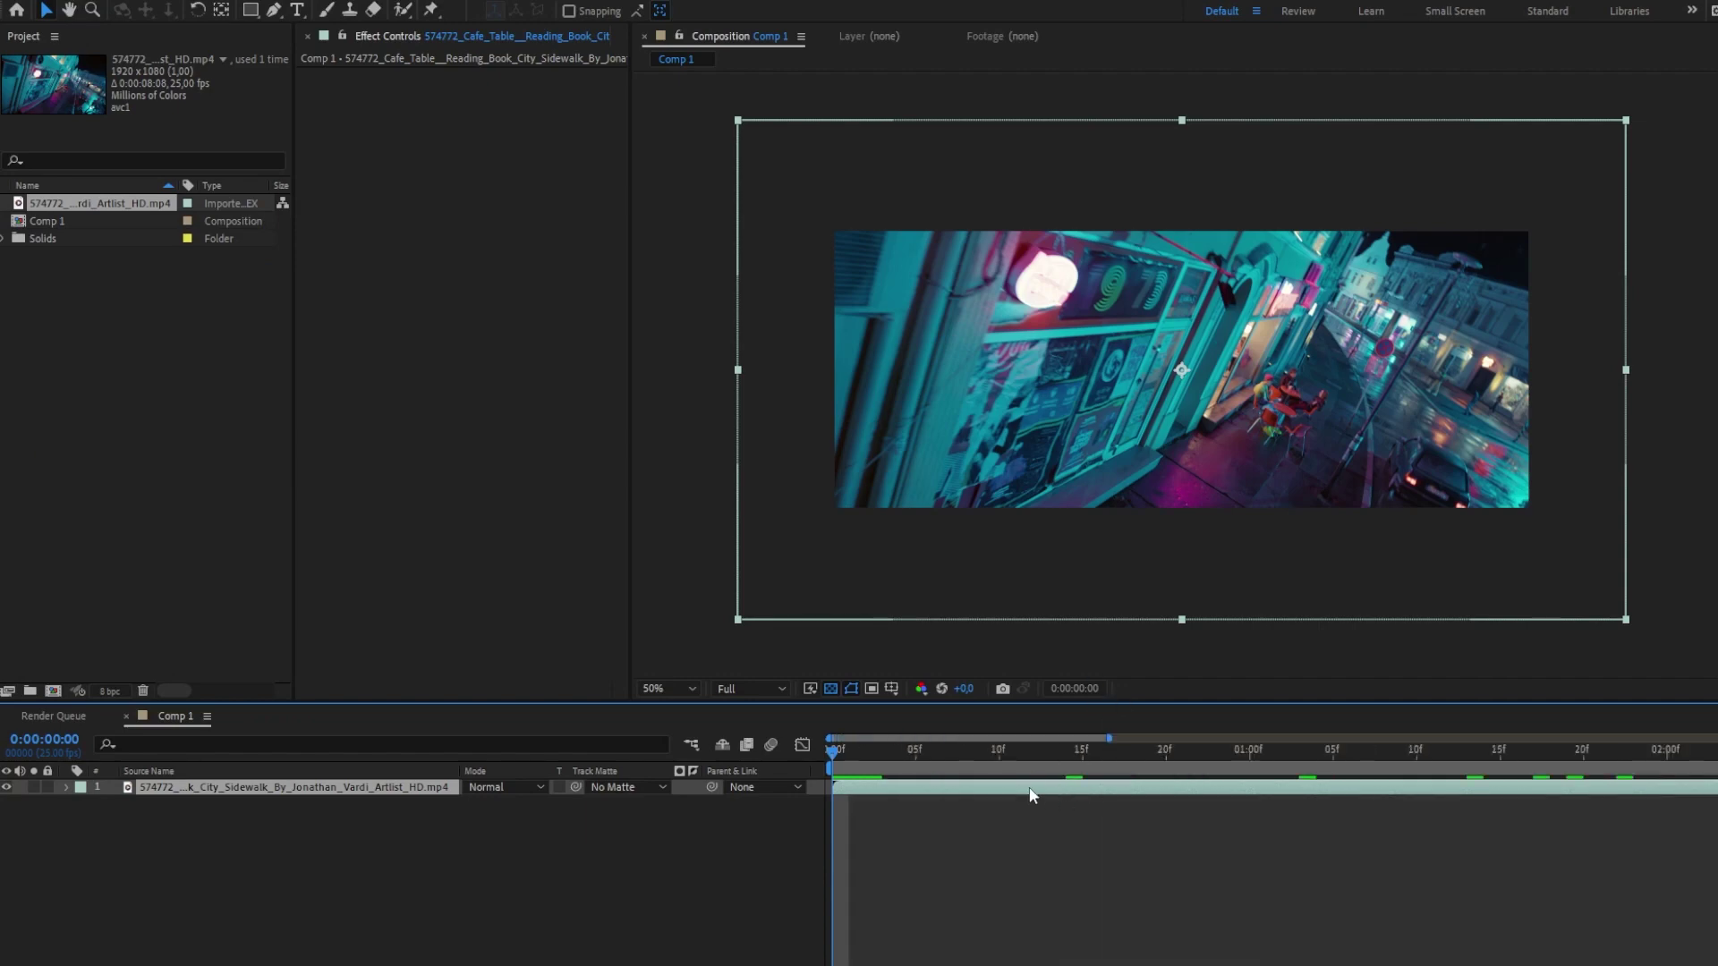
- Split the café footage layer and trim the composition to the short work area at its start
left_click_drag(851, 751, 850, 787)
key("ctrl+shift+d")
left_click(833, 751)
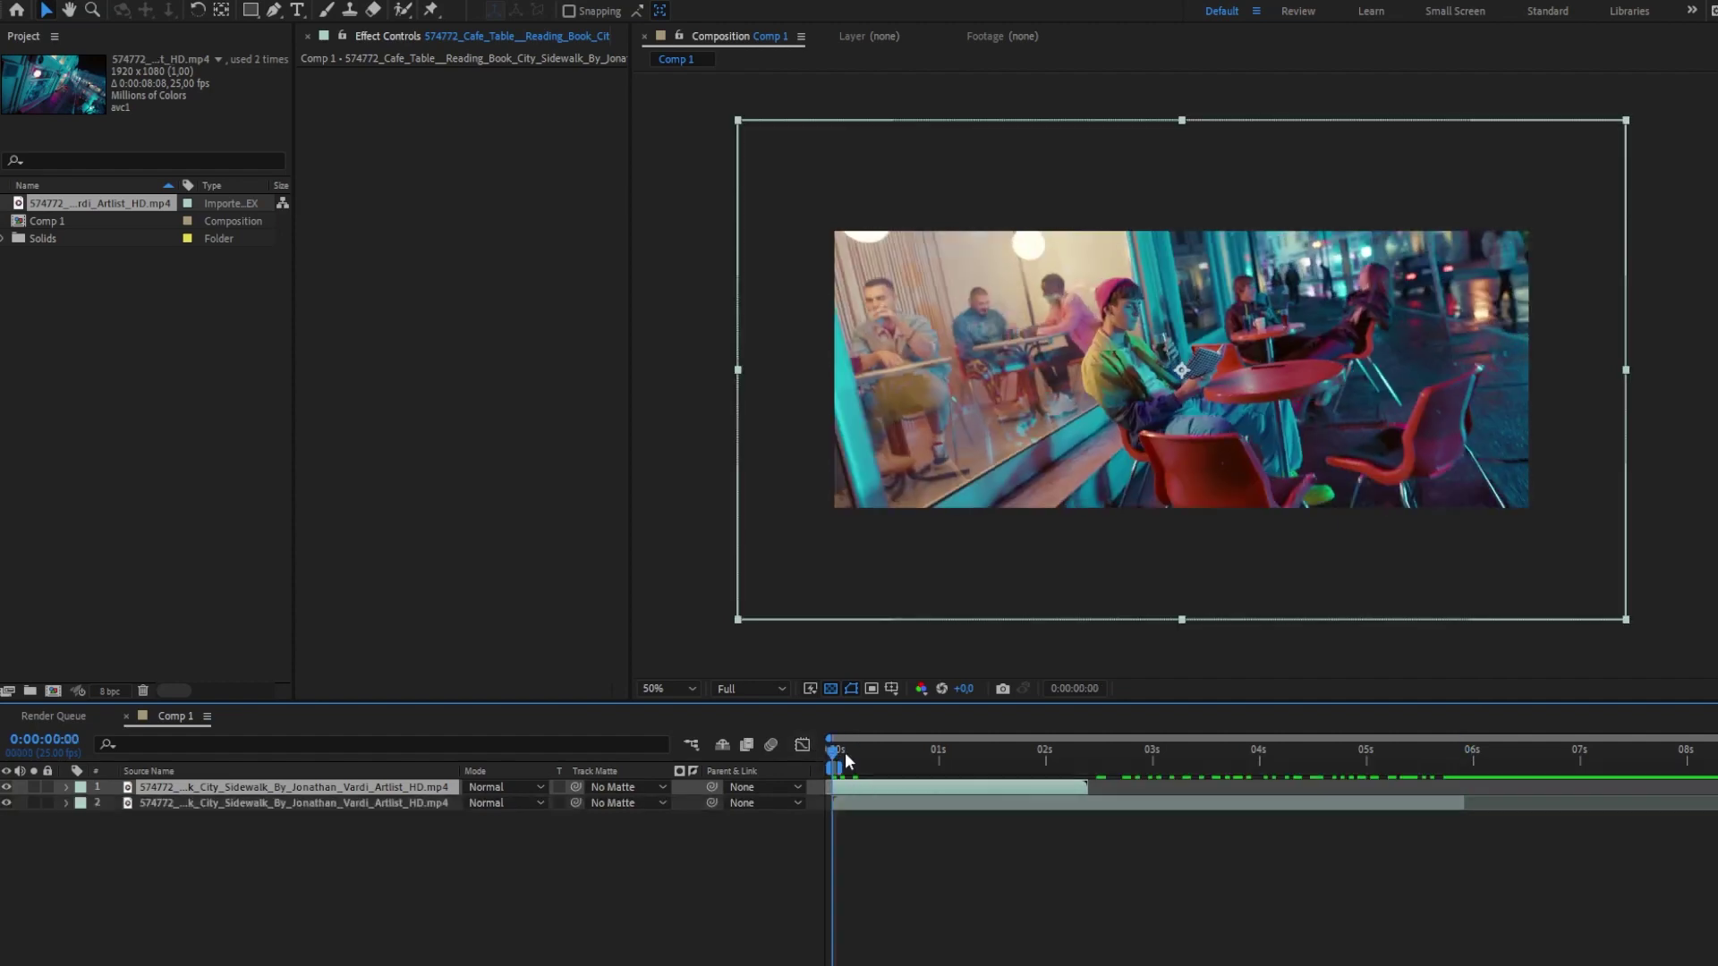
right_click(836, 767)
left_click(890, 825)
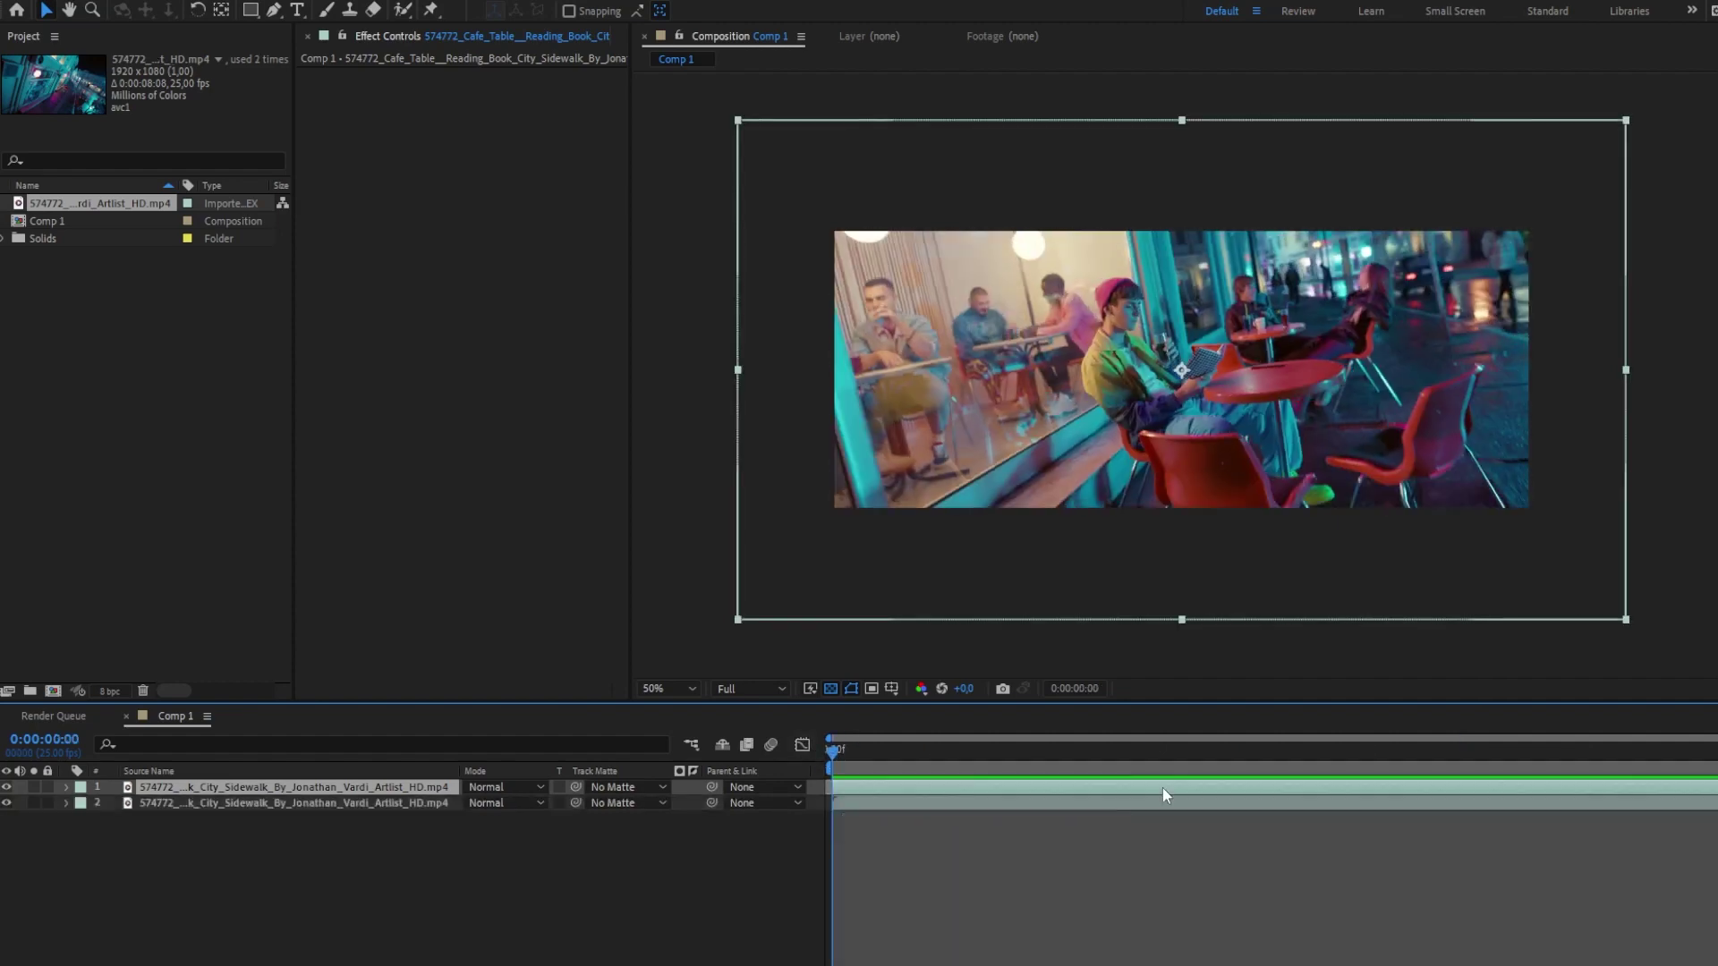
- Delete the lower of the two café footage layers from the composition
left_click(280, 818)
left_click(270, 803)
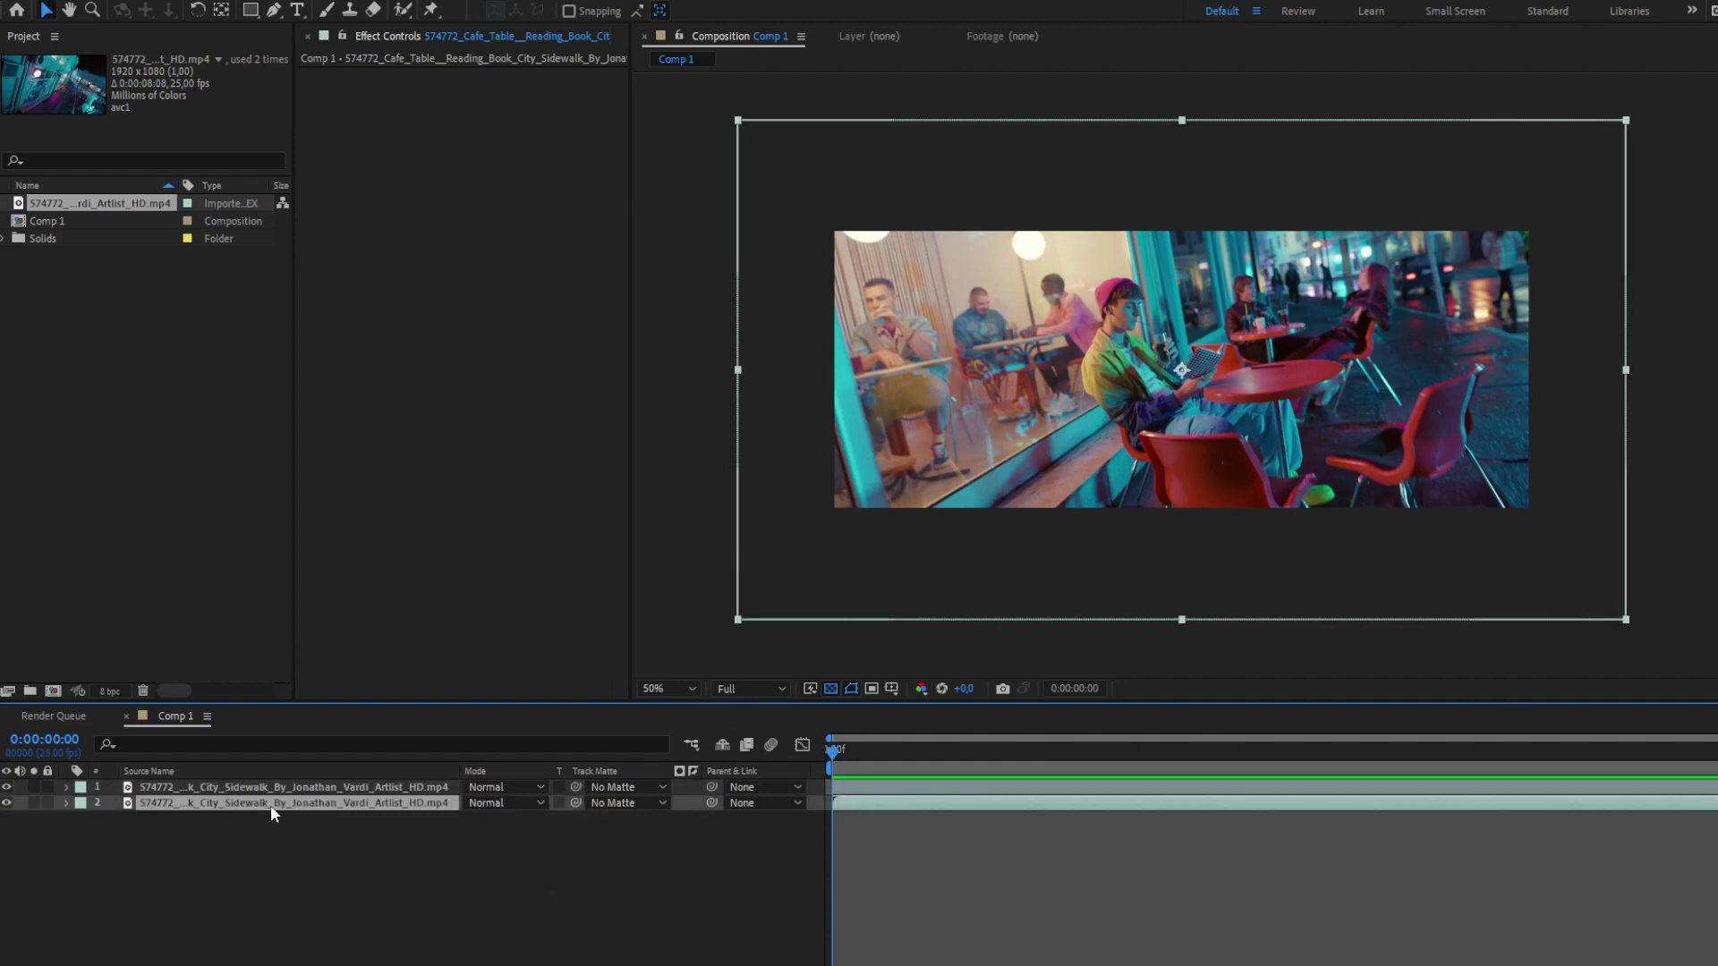
key("Delete")
- Add an adjustment layer above the footage and rename it "Diffusae"
key("ctrl+alt+y")
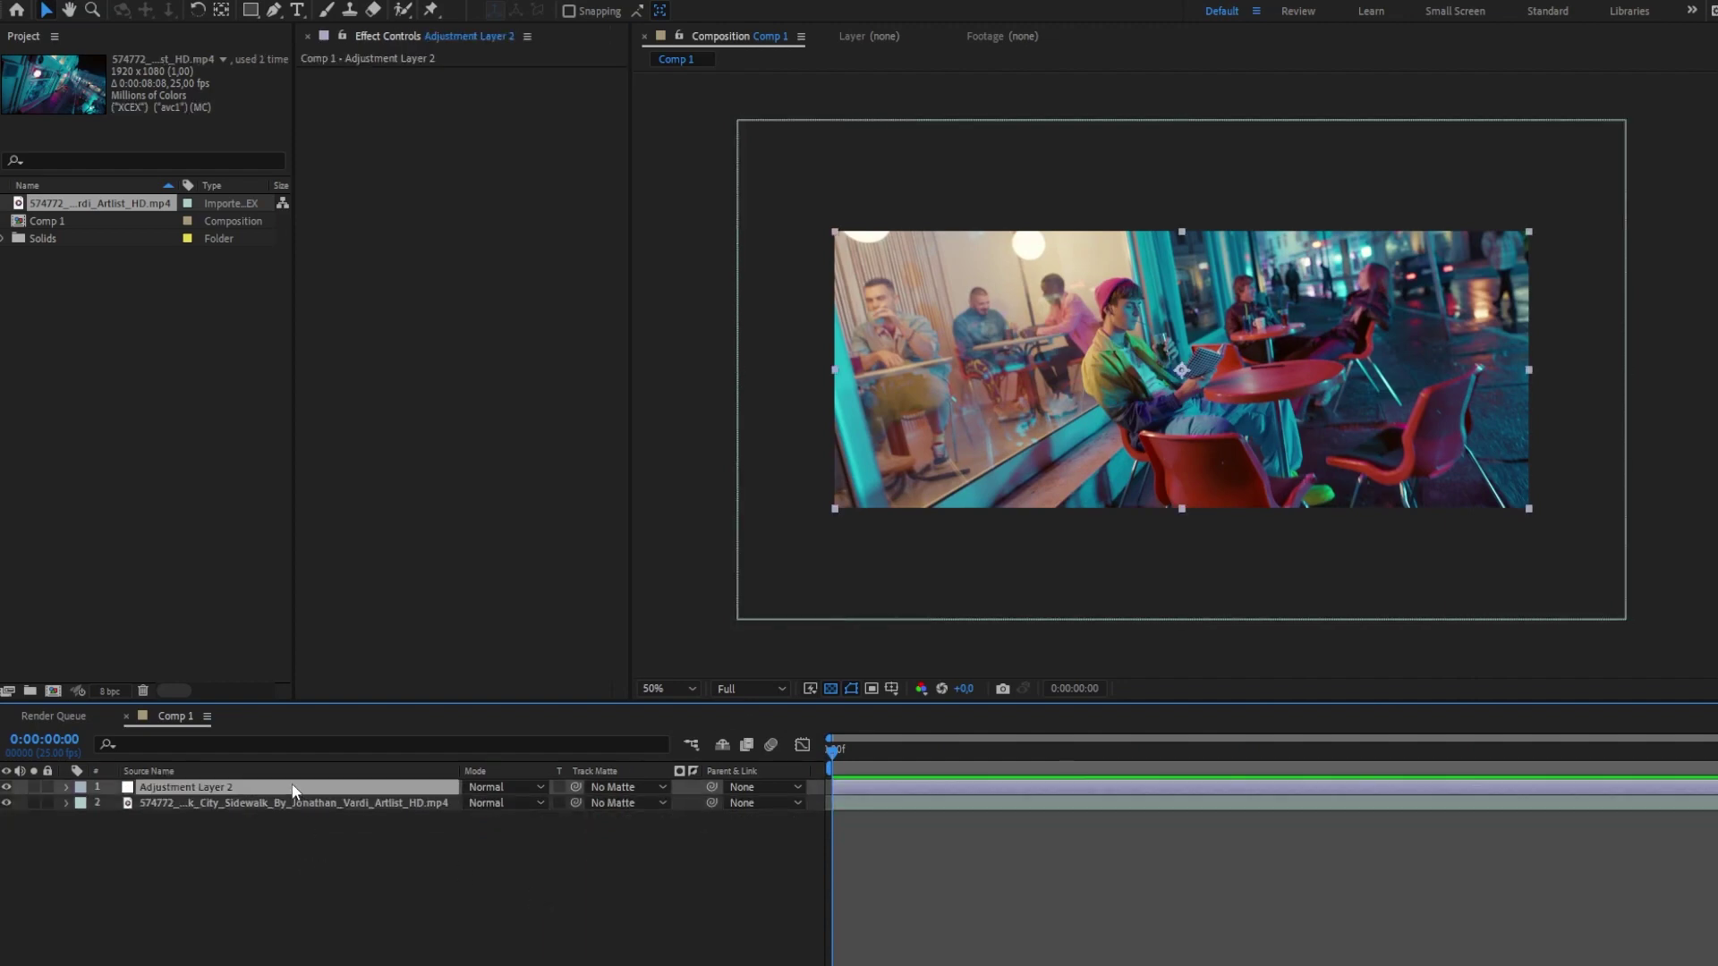
key("Return")
type("Diffusae")
key("Return")
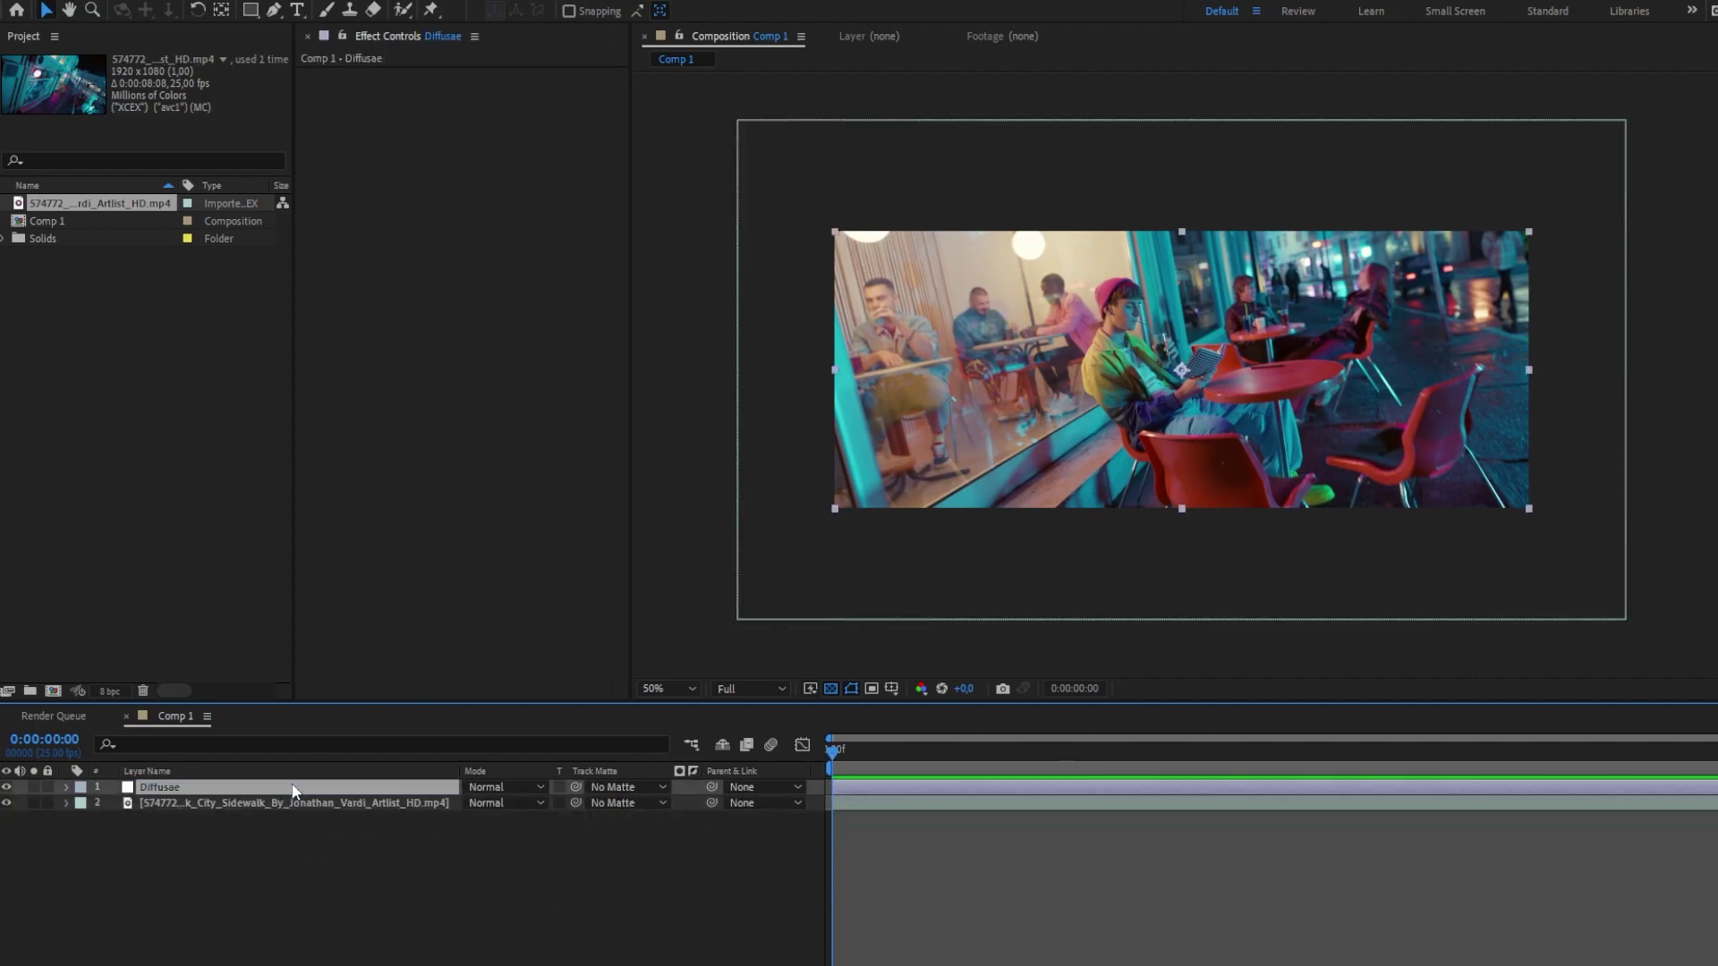
- Create a text layer reading "Daft Punk Robots drinking Coffee"
left_click(403, 954)
key("ctrl+alt+shift+t")
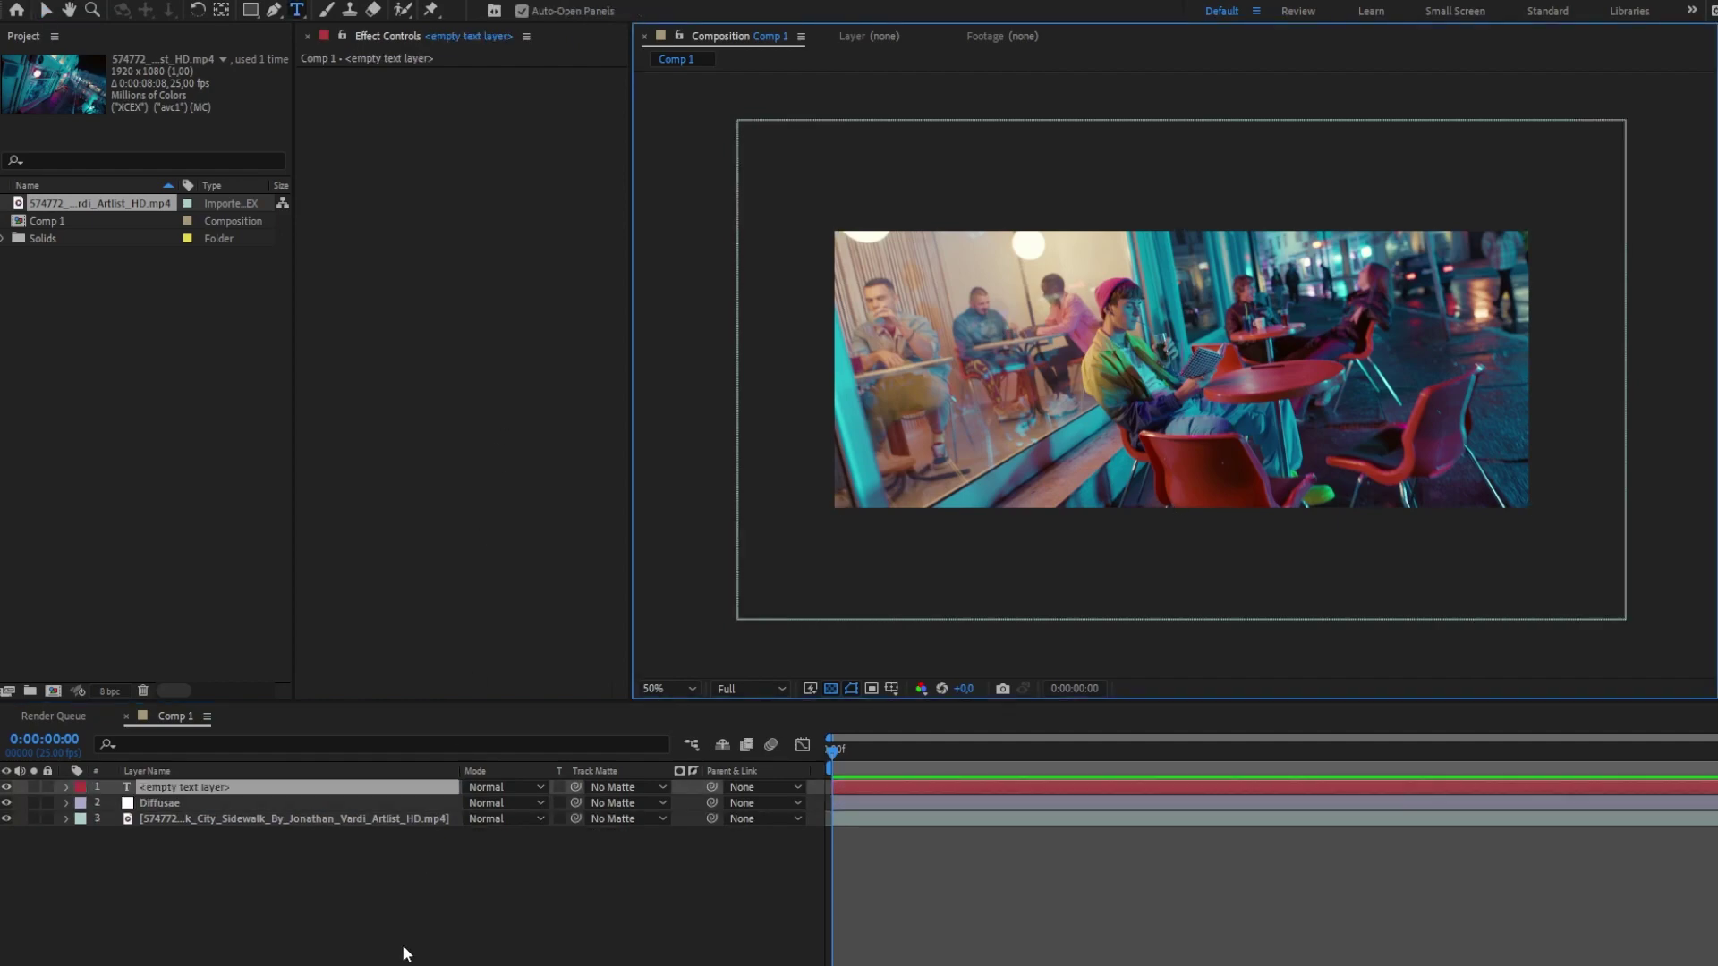
type("Daft Punk Robots drin")
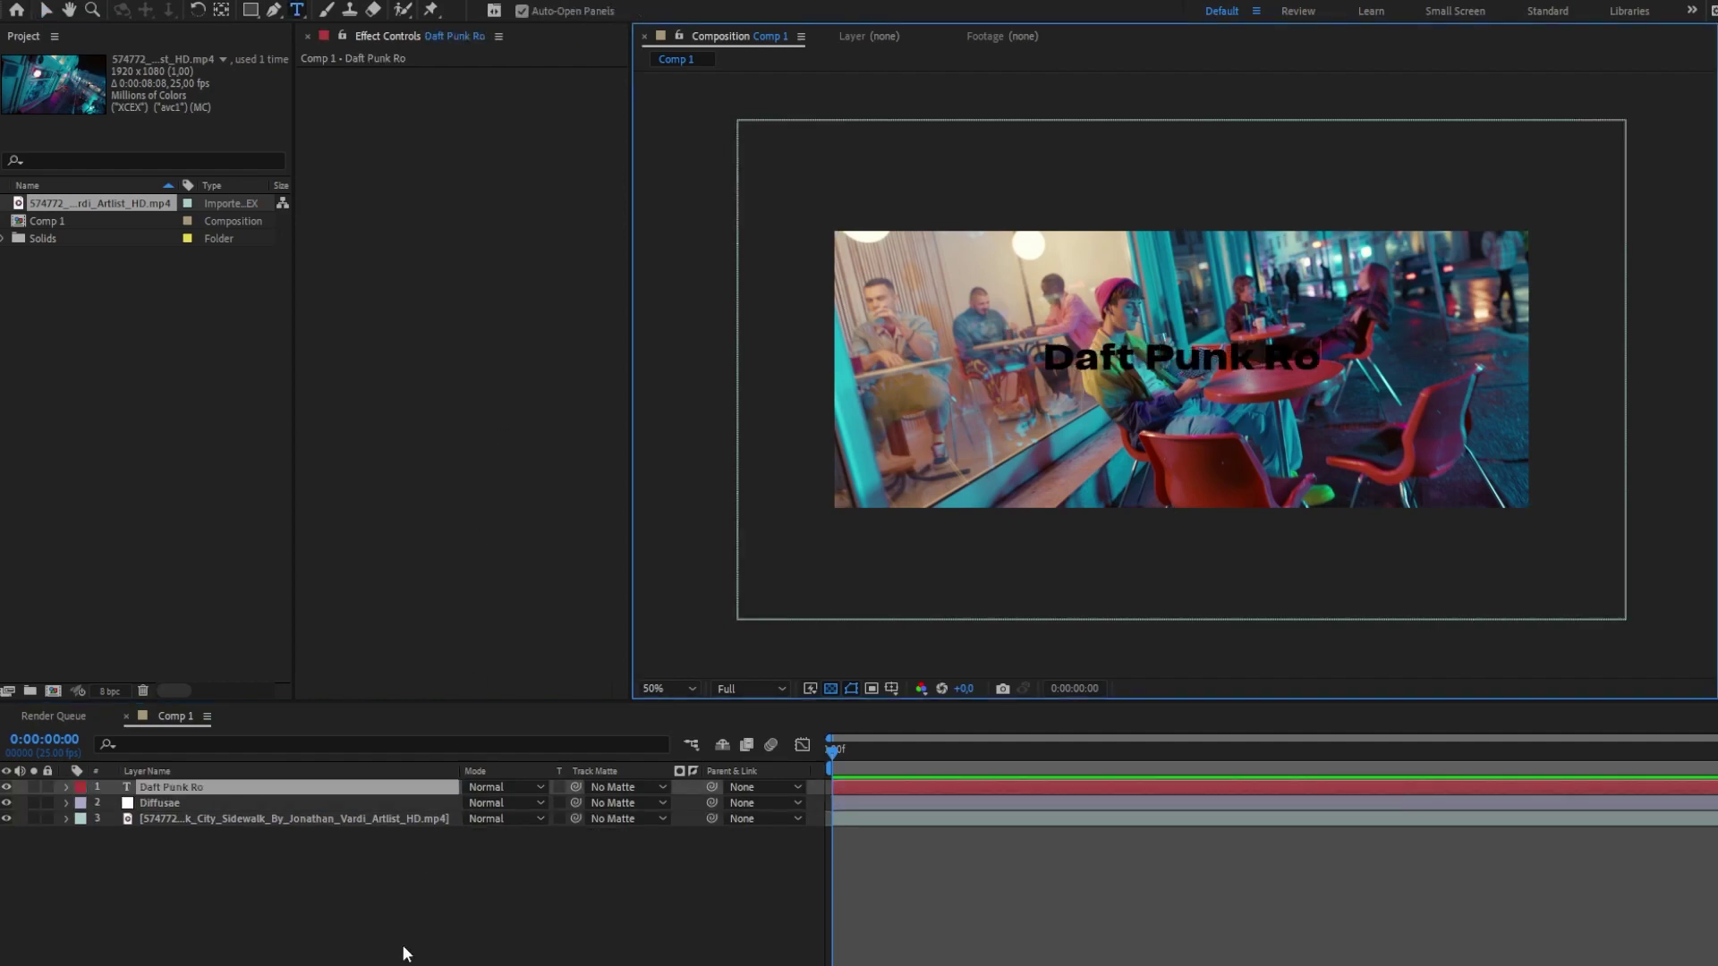
type("king Coffee")
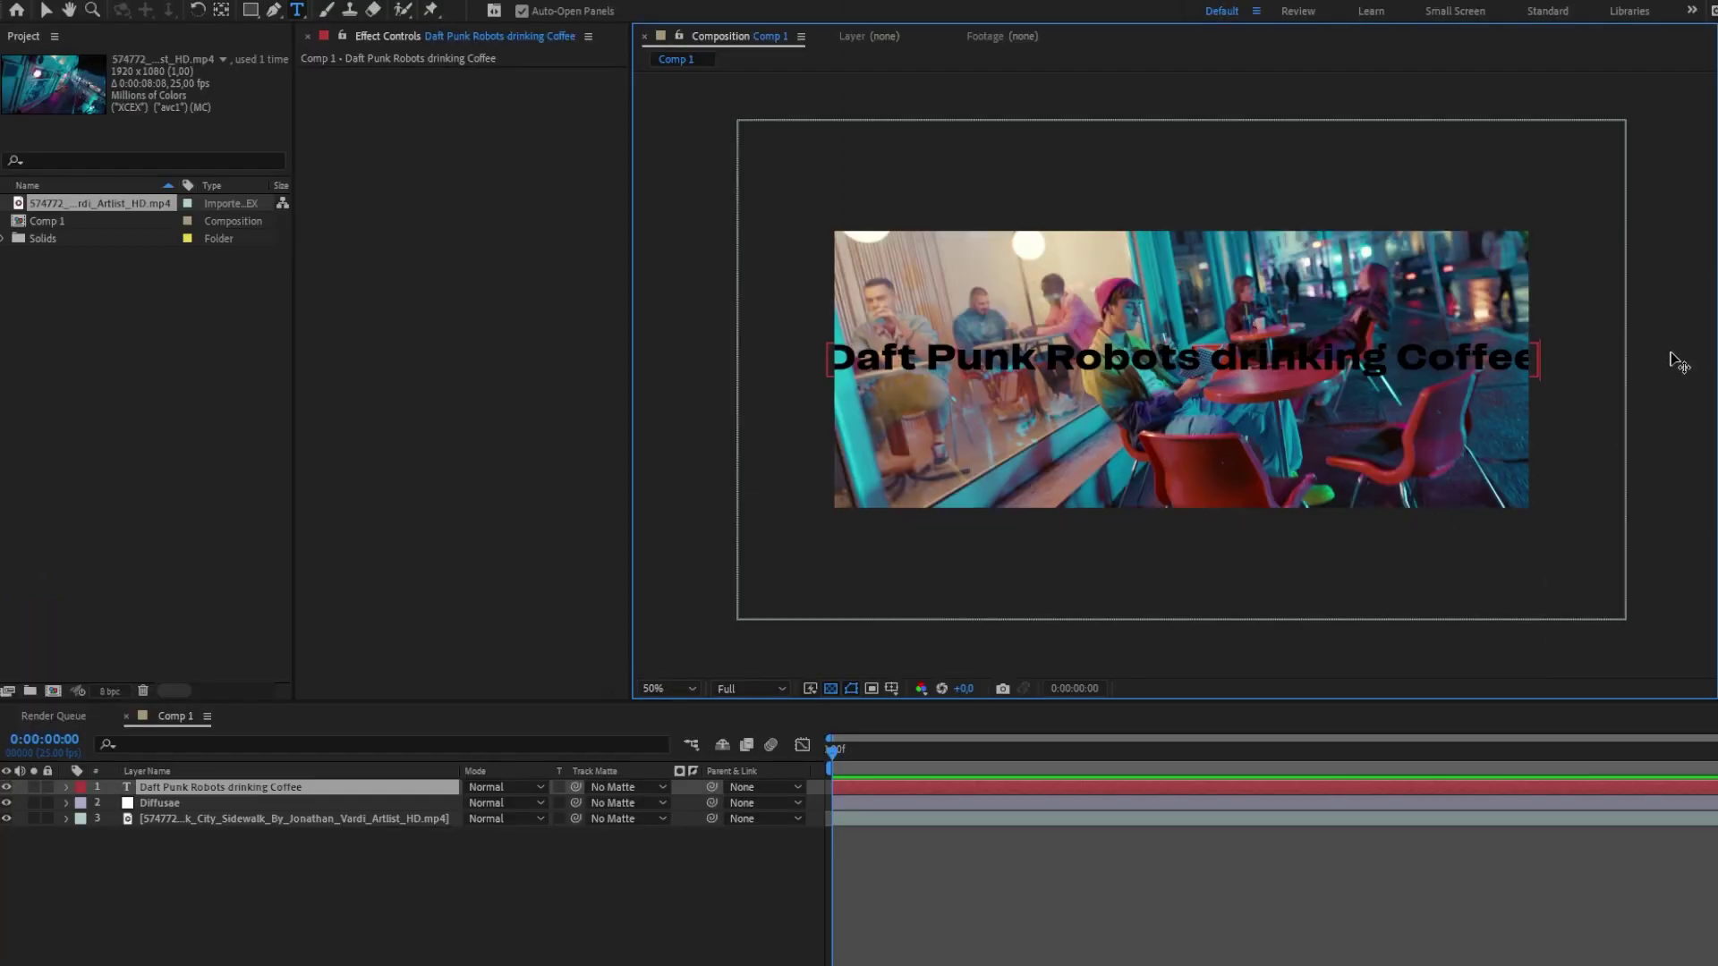
- Shrink the text and place it along the lower edge of the frame, with its layer hidden
key("ctrl+a")
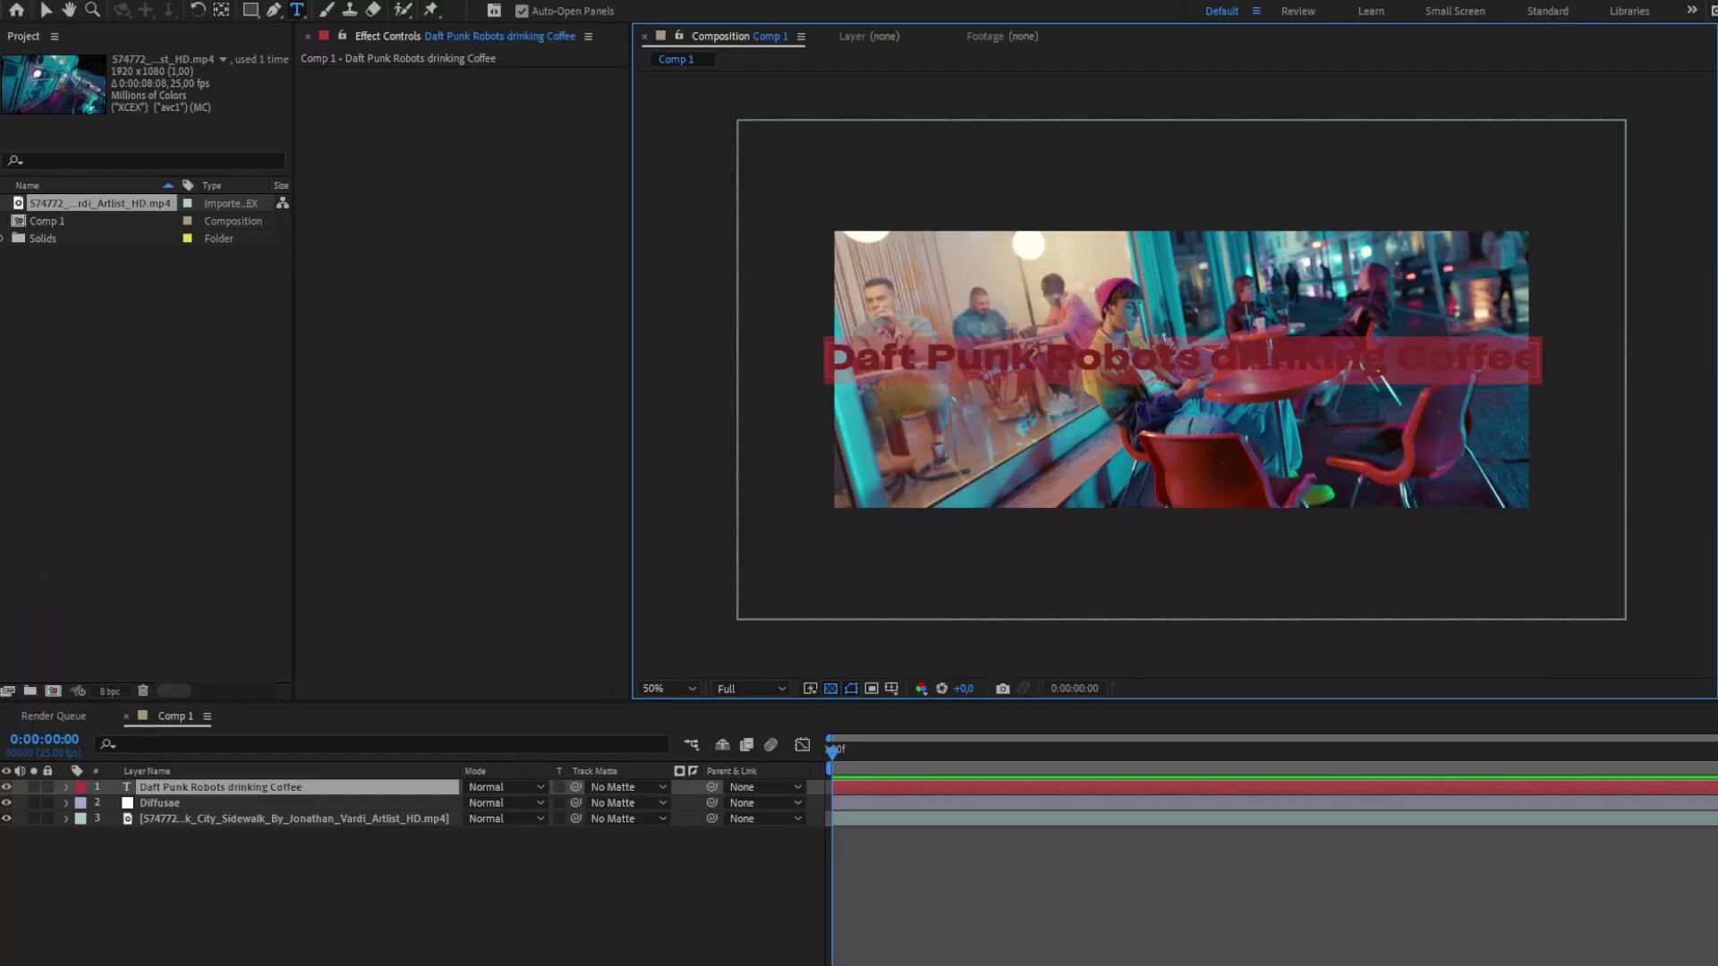
key("ctrl+shift+comma")
left_click_drag(1226, 287, 1204, 404)
left_click(557, 904)
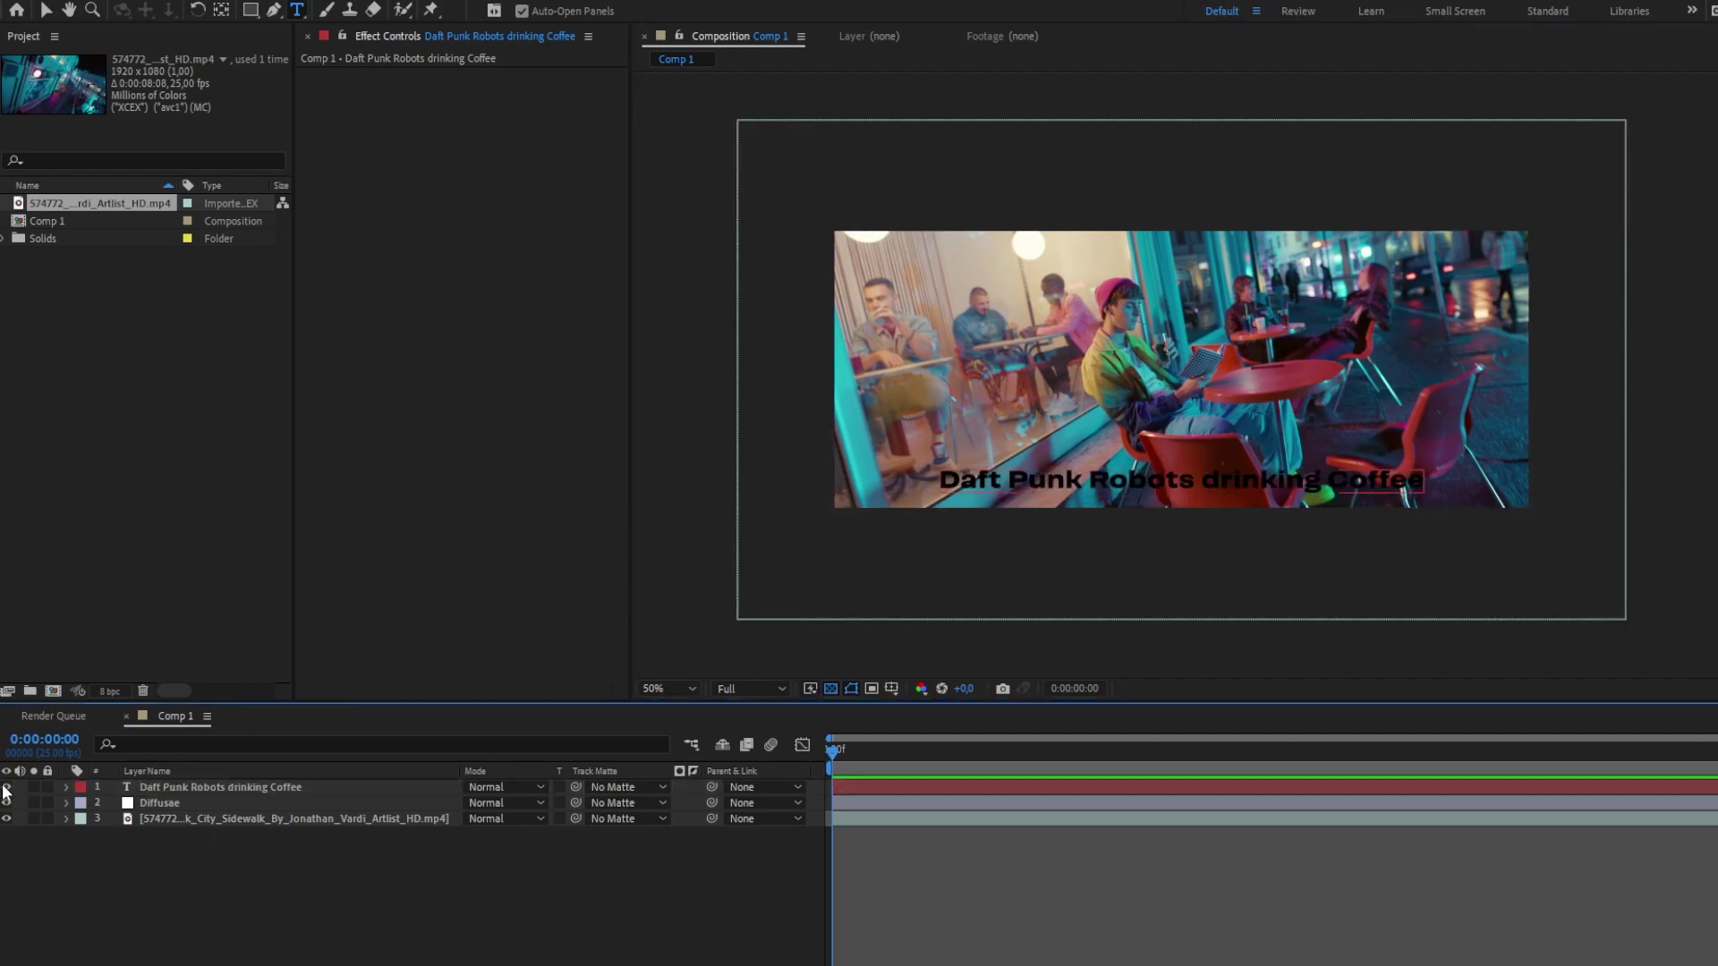
left_click(6, 787)
- Apply the Diffusae effect to the Diffusae adjustment layer and use the text layer as its prompt
left_click(187, 805)
left_click(494, 146)
right_click(494, 145)
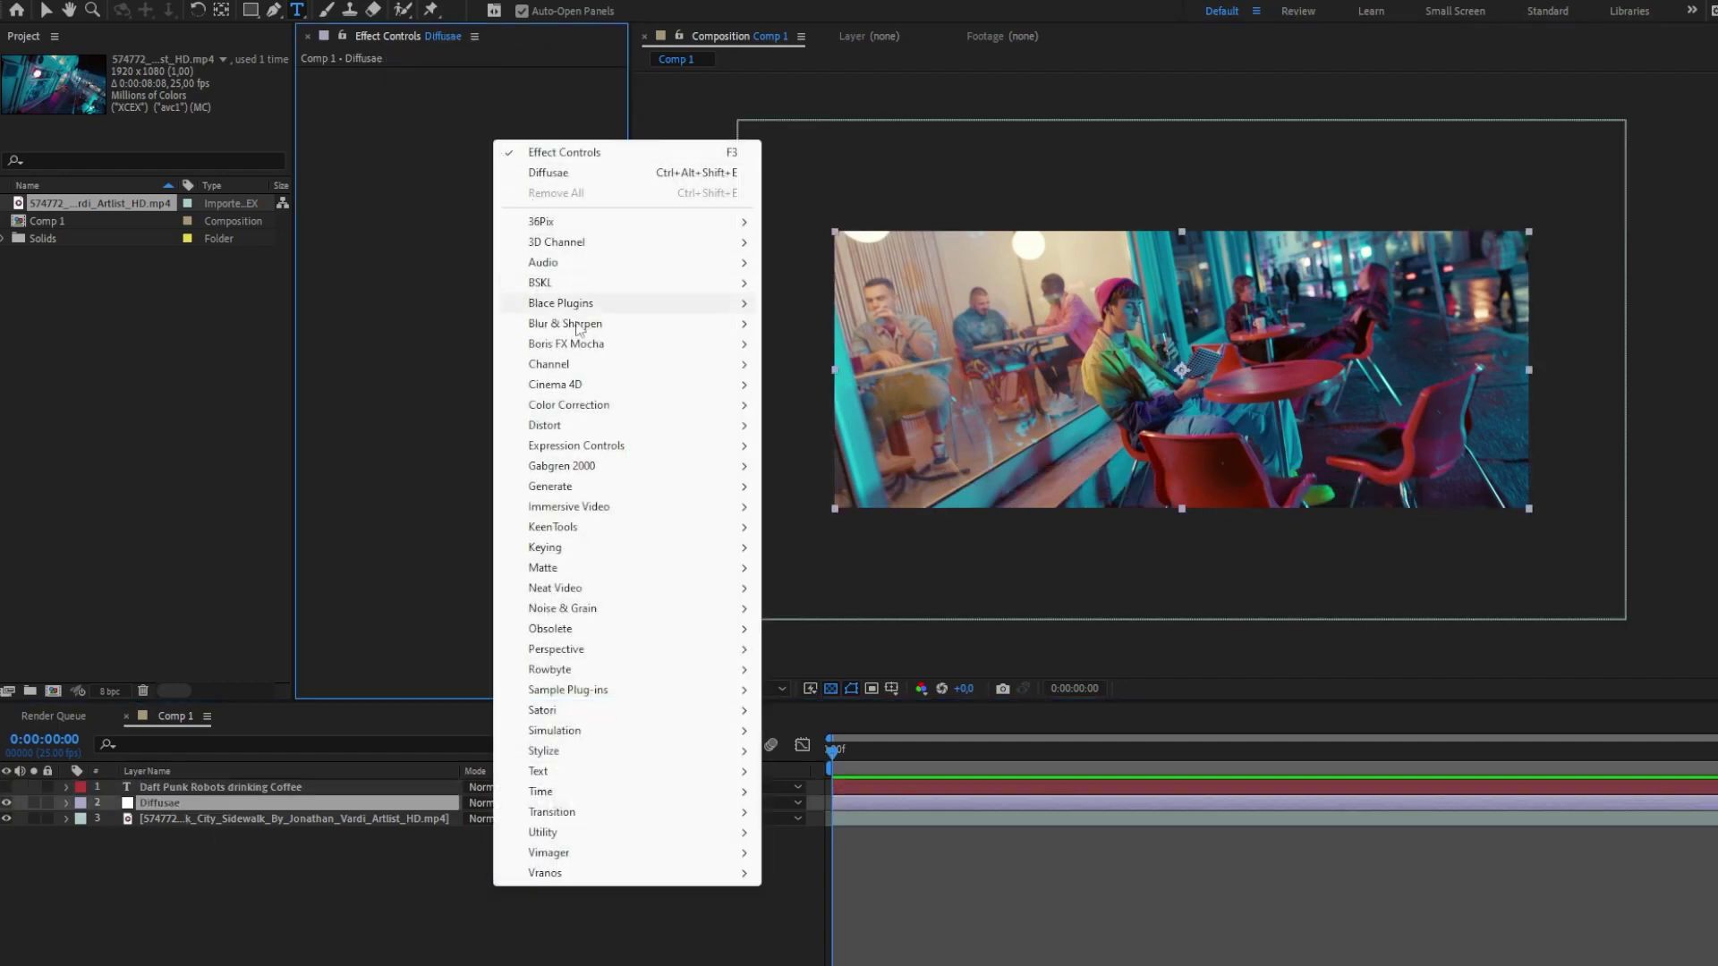
left_click(792, 277)
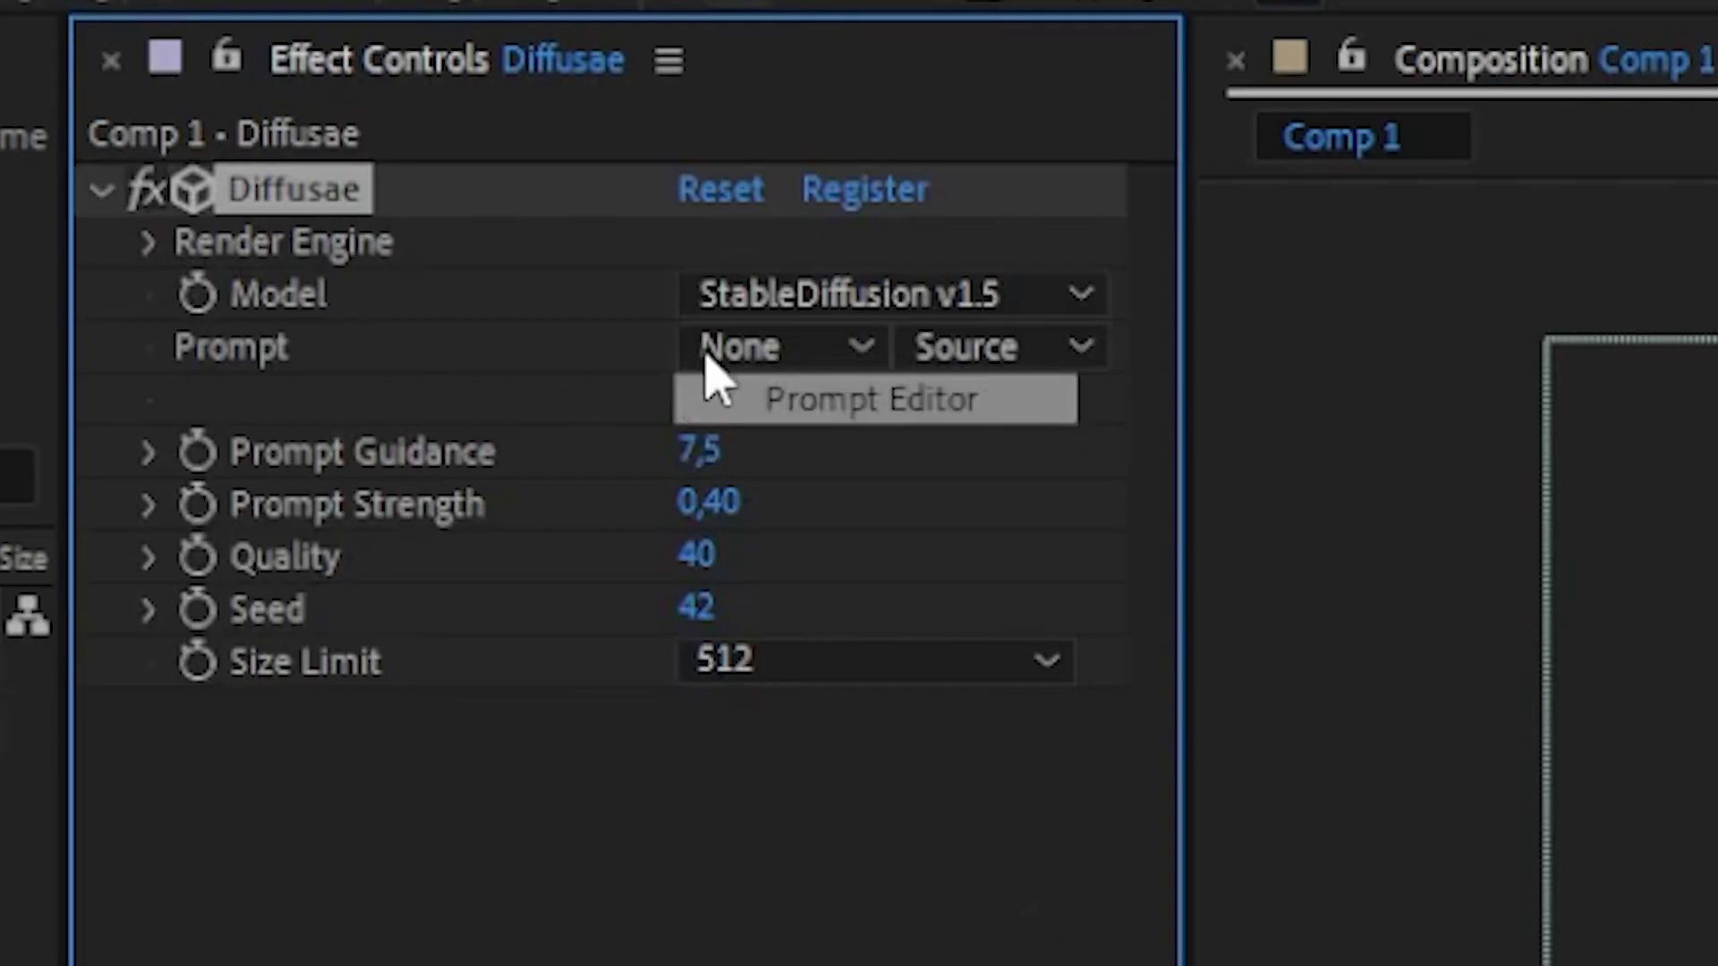
left_click(499, 122)
left_click(537, 170)
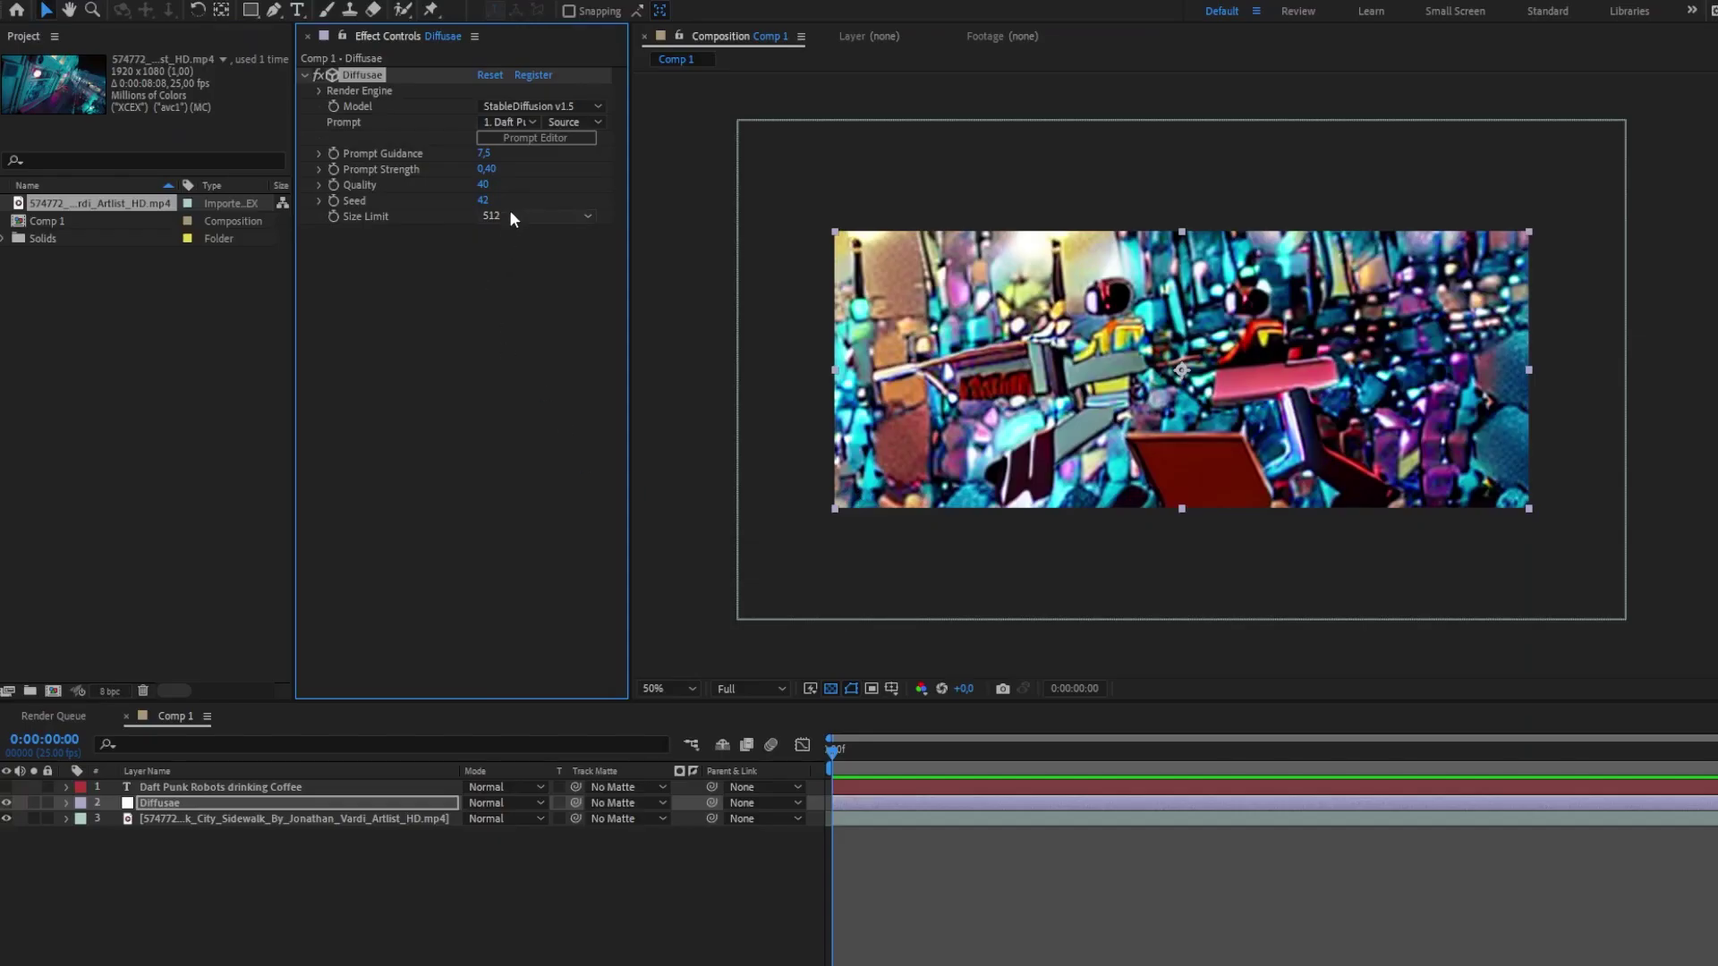
- Set the Diffusae effect's Size Limit to 1024
left_click(791, 649)
left_click(514, 217)
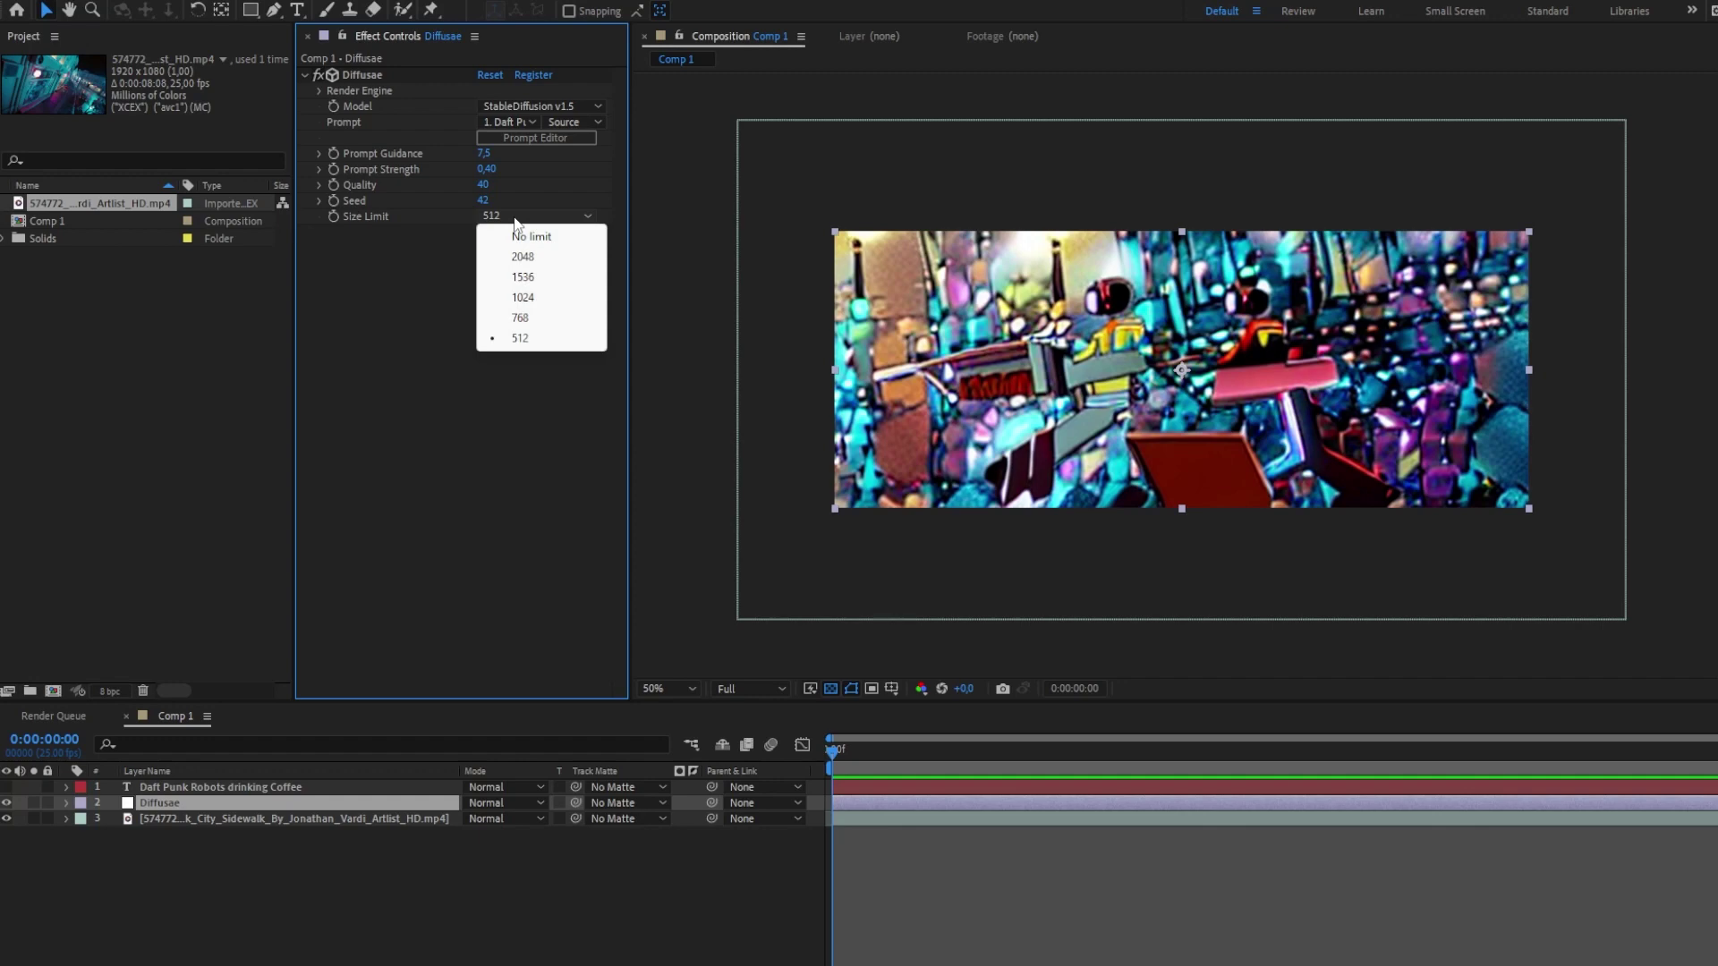
left_click(690, 214)
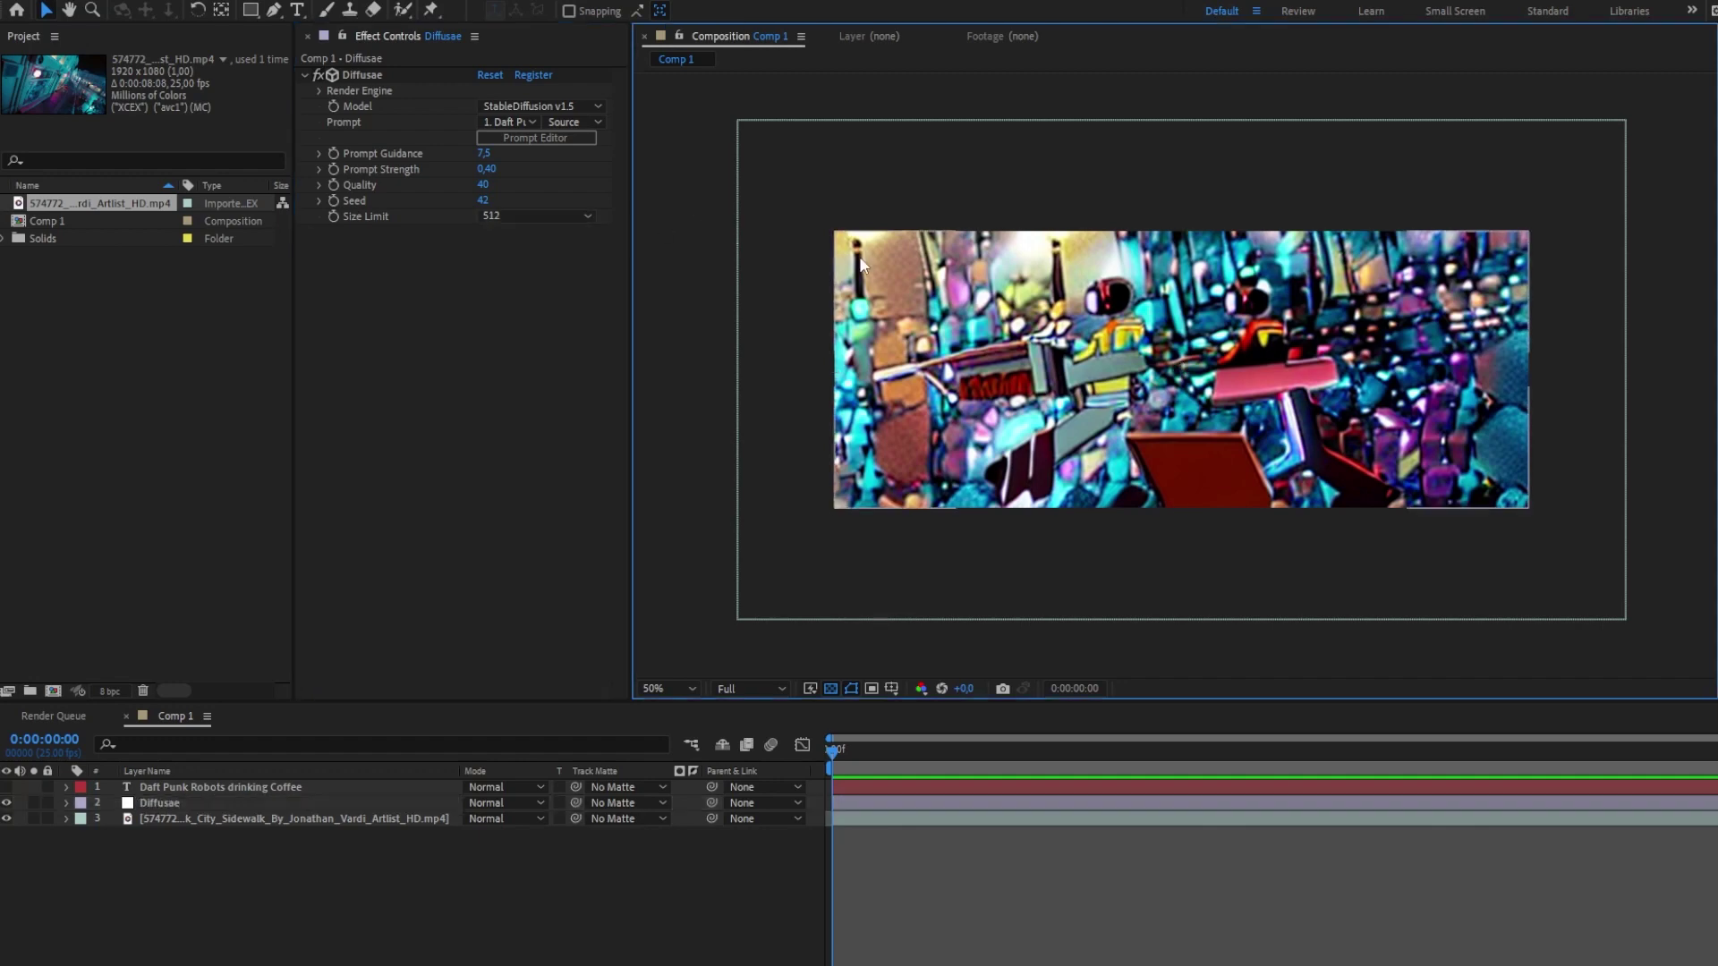
left_click(533, 217)
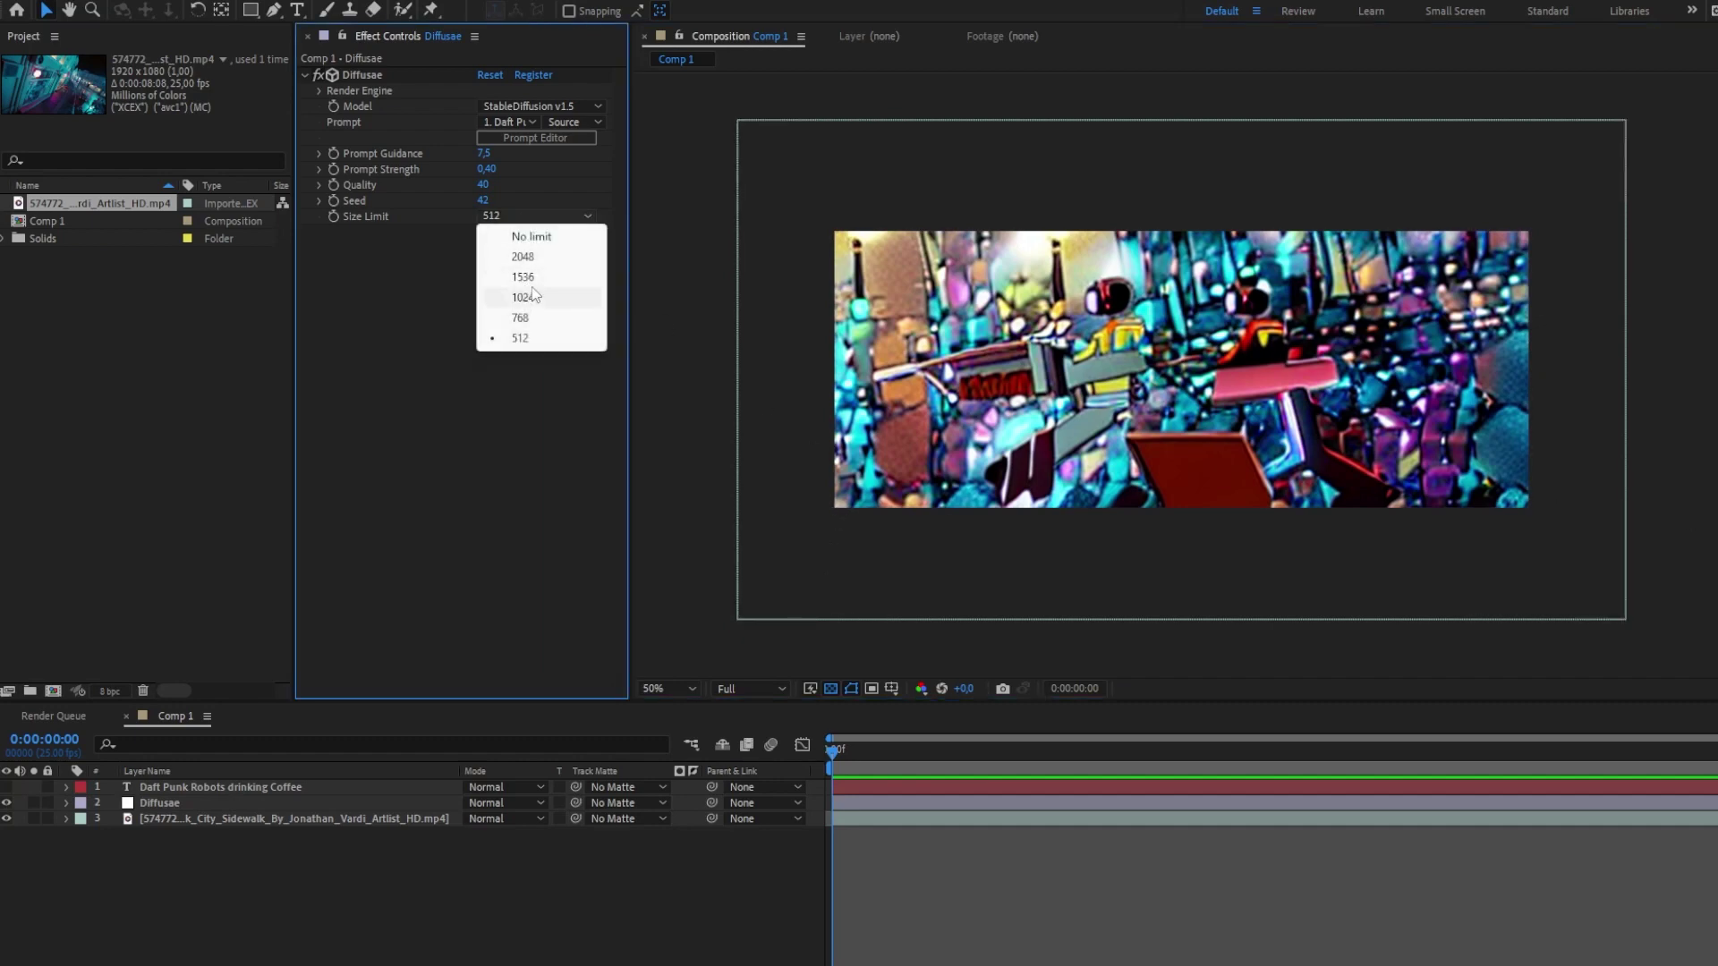
left_click(537, 297)
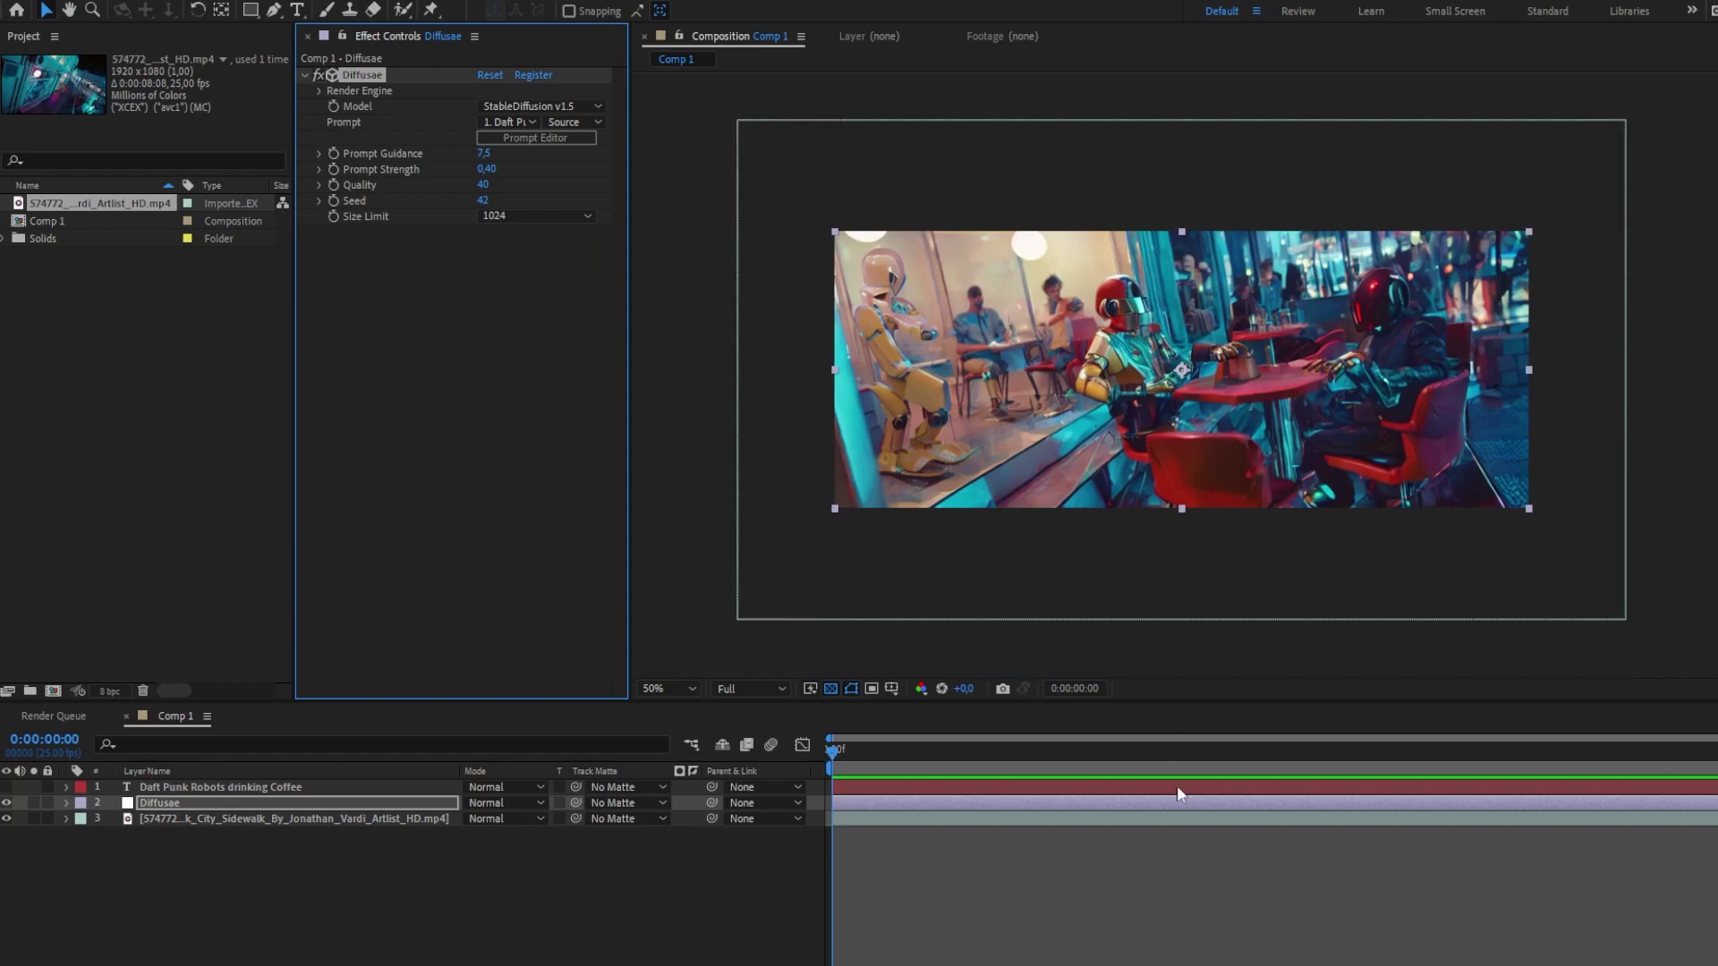
- Try a Prompt Guidance of 3 in the Diffusae effect
scroll(1329, 286, "up", 2)
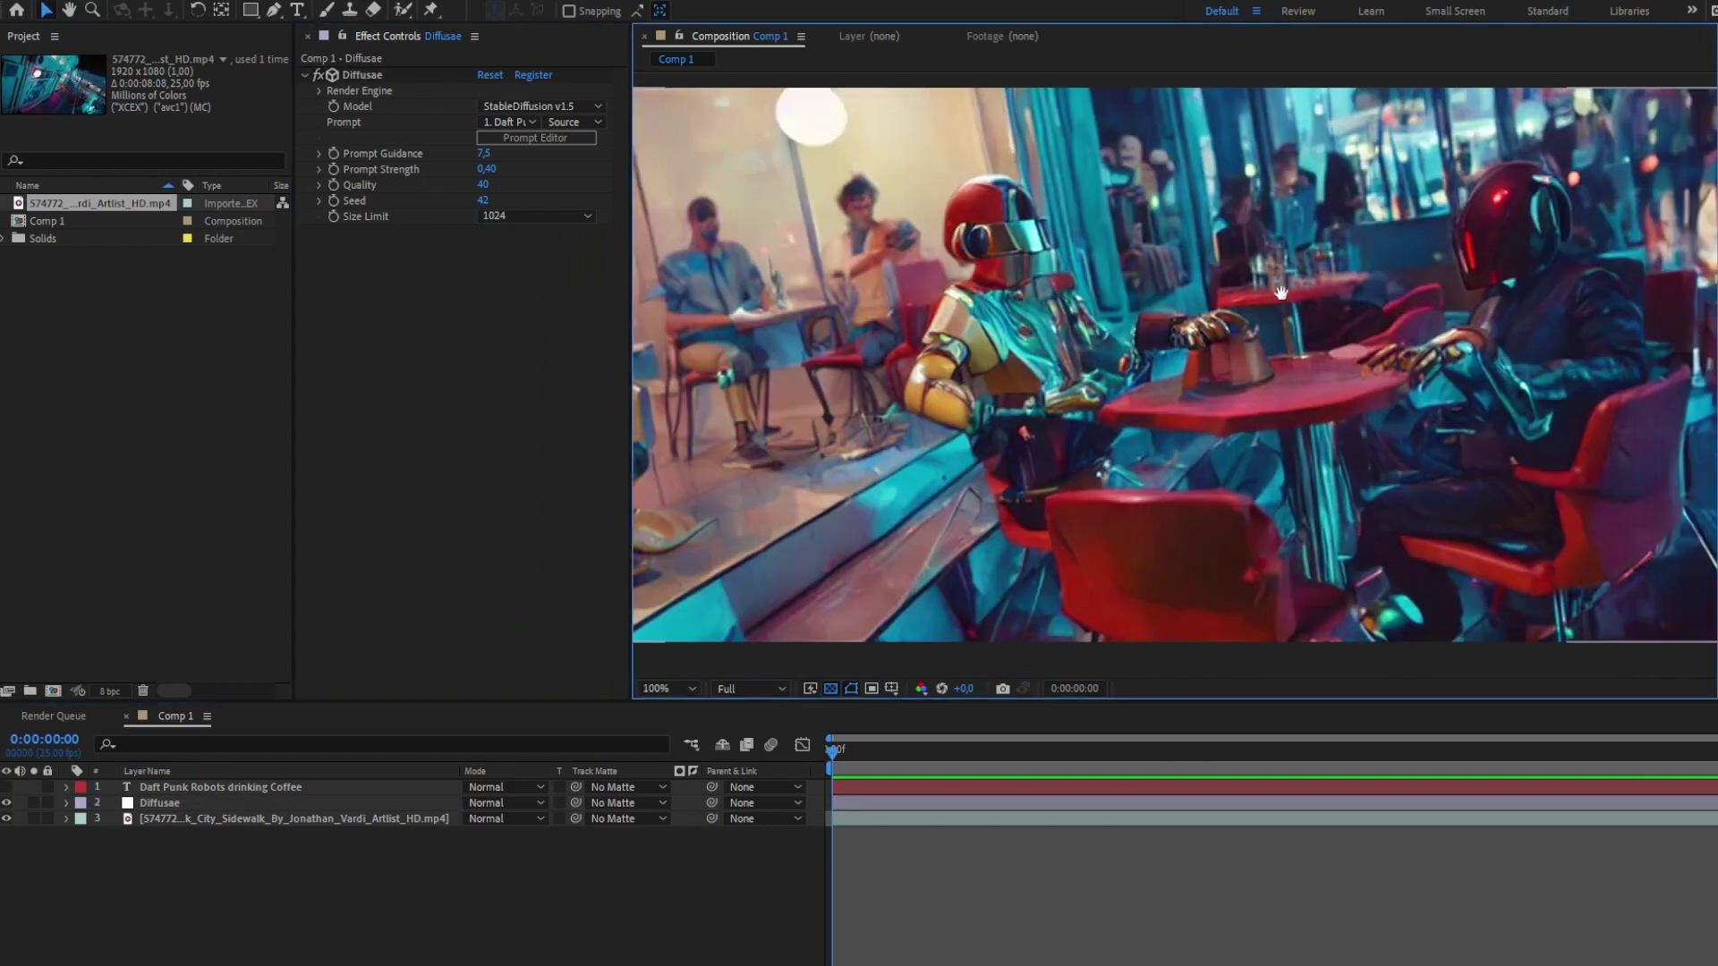
left_click_drag(1281, 293, 1109, 298)
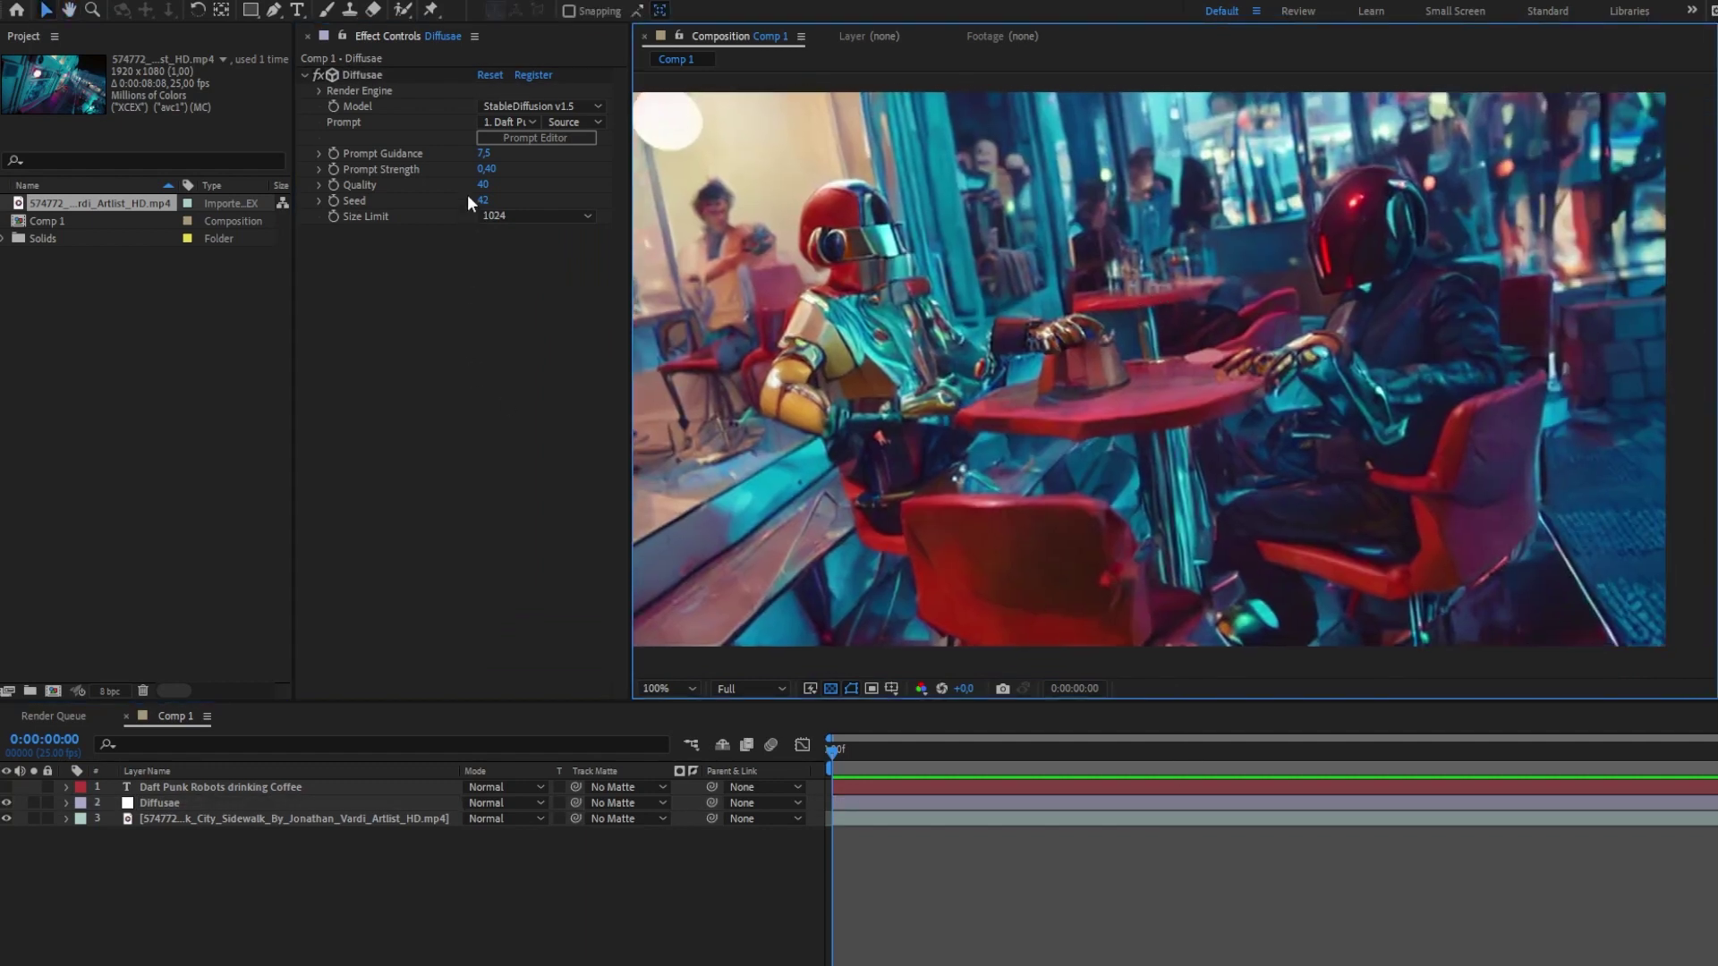
left_click(484, 154)
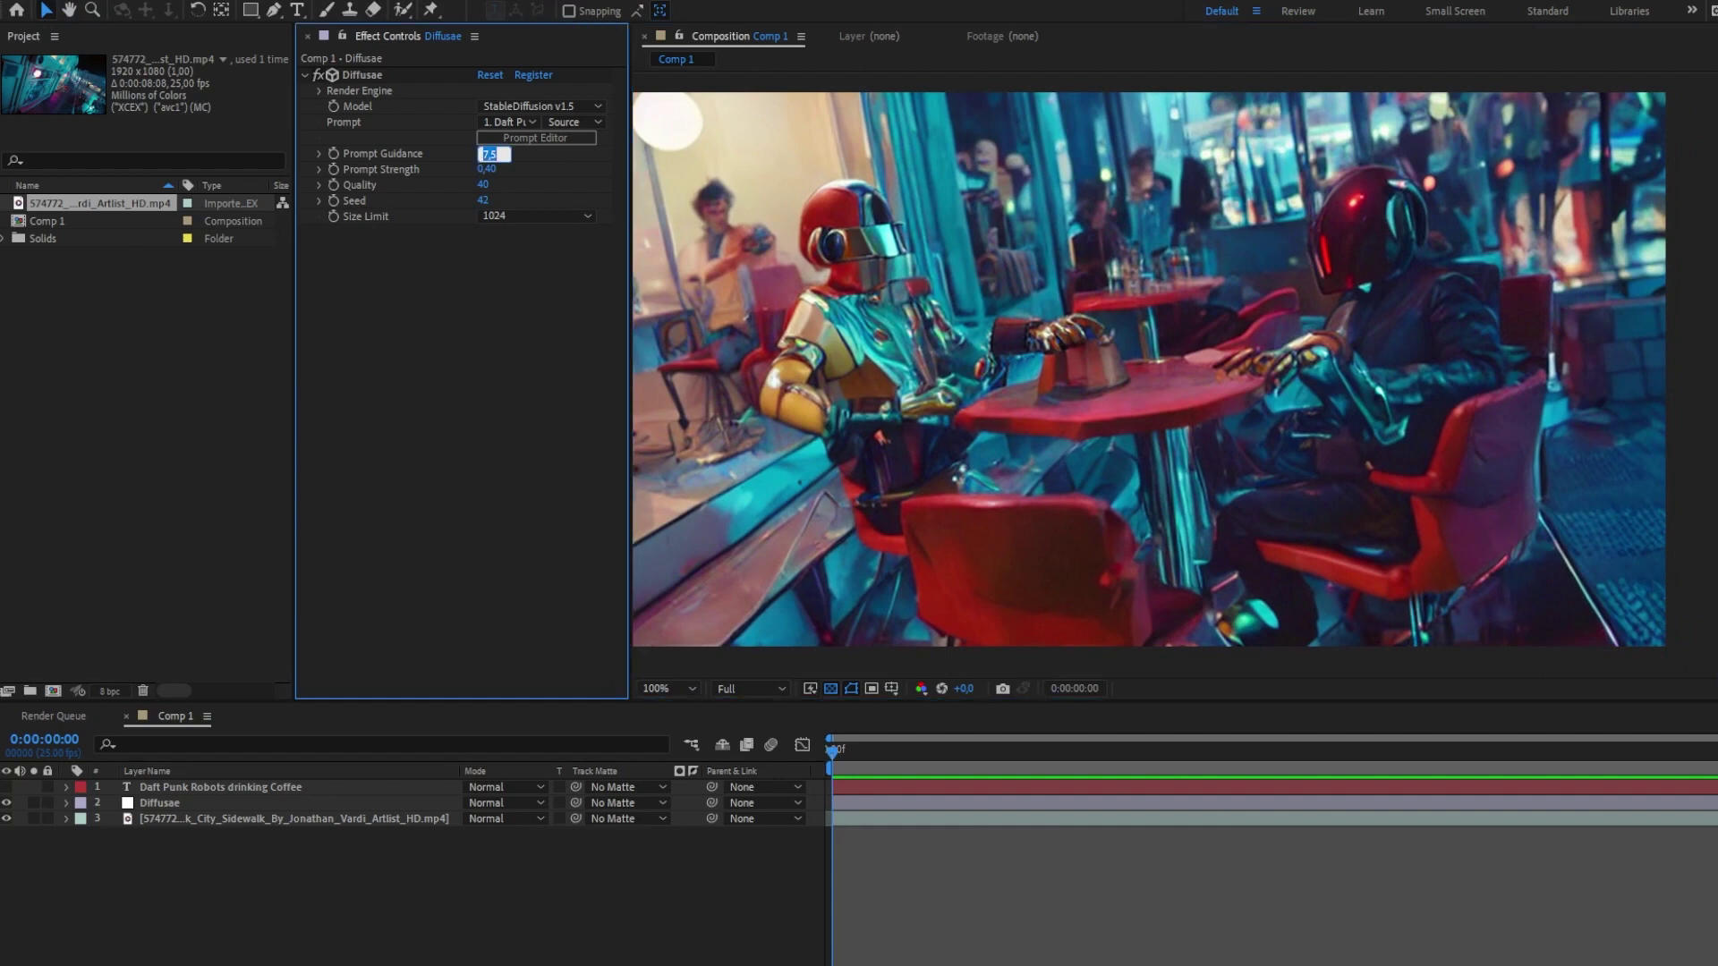
type("3")
key("Return")
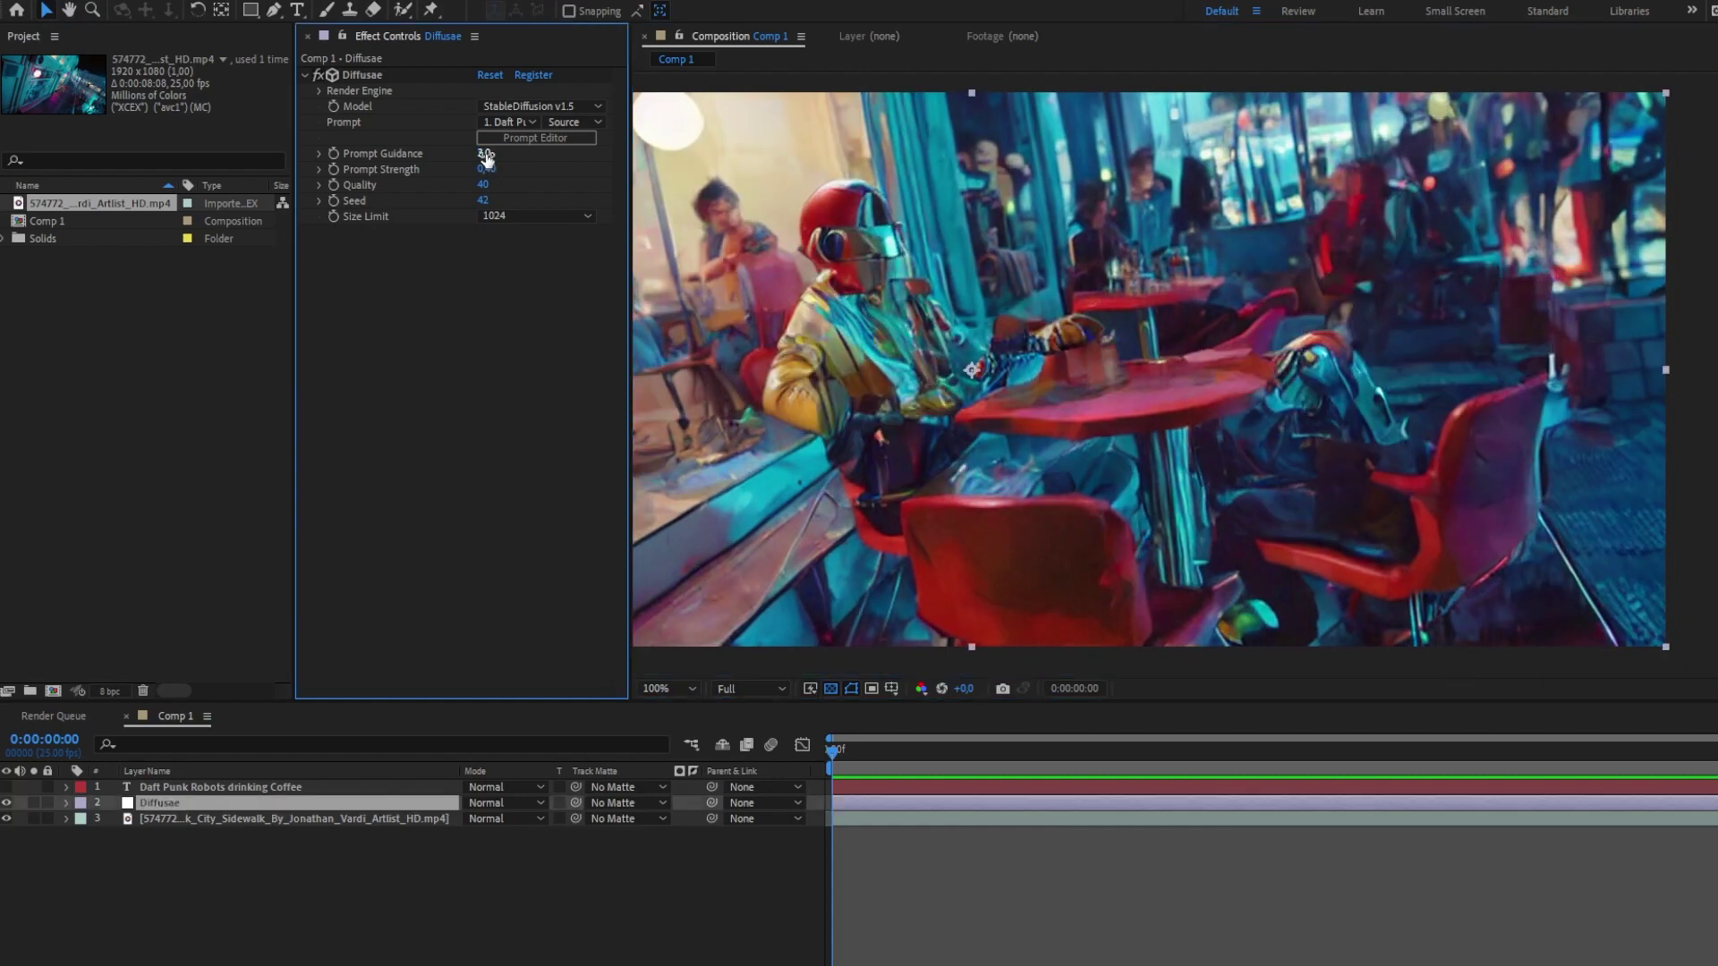
- Set the Diffusae effect's Prompt Guidance to 8,0 and its Prompt Strength to 0,70
left_click(484, 154)
type("8")
key("Tab")
key("BackSpace")
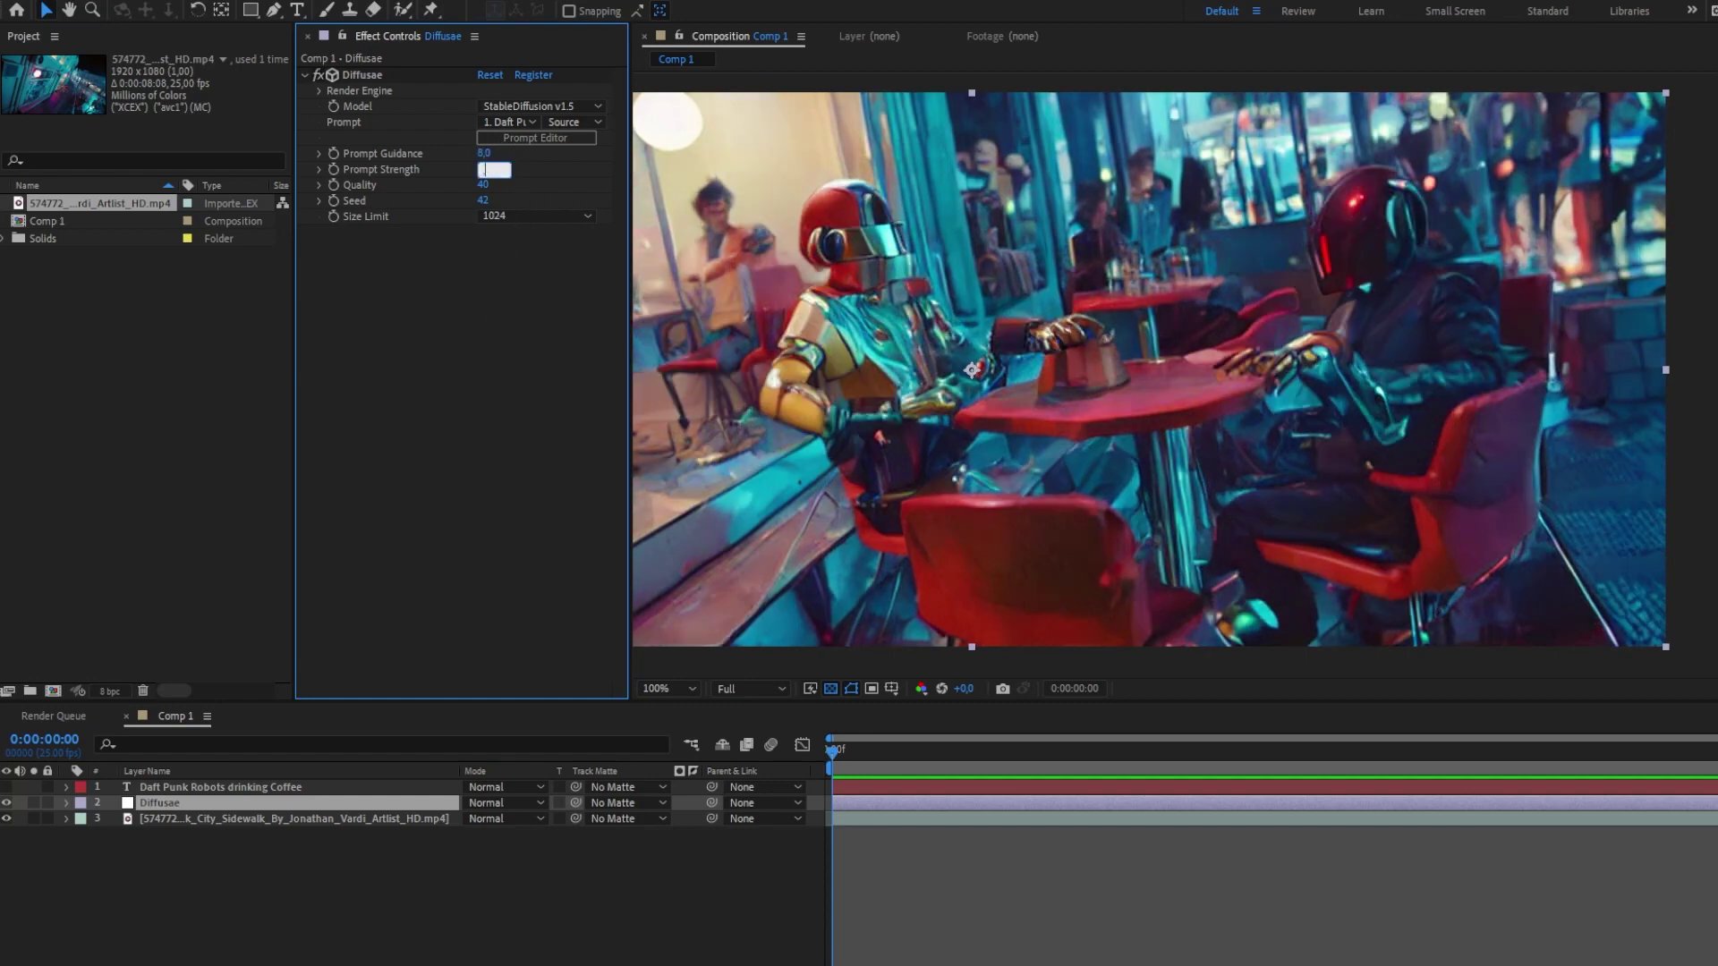
type("0,7")
key("Return")
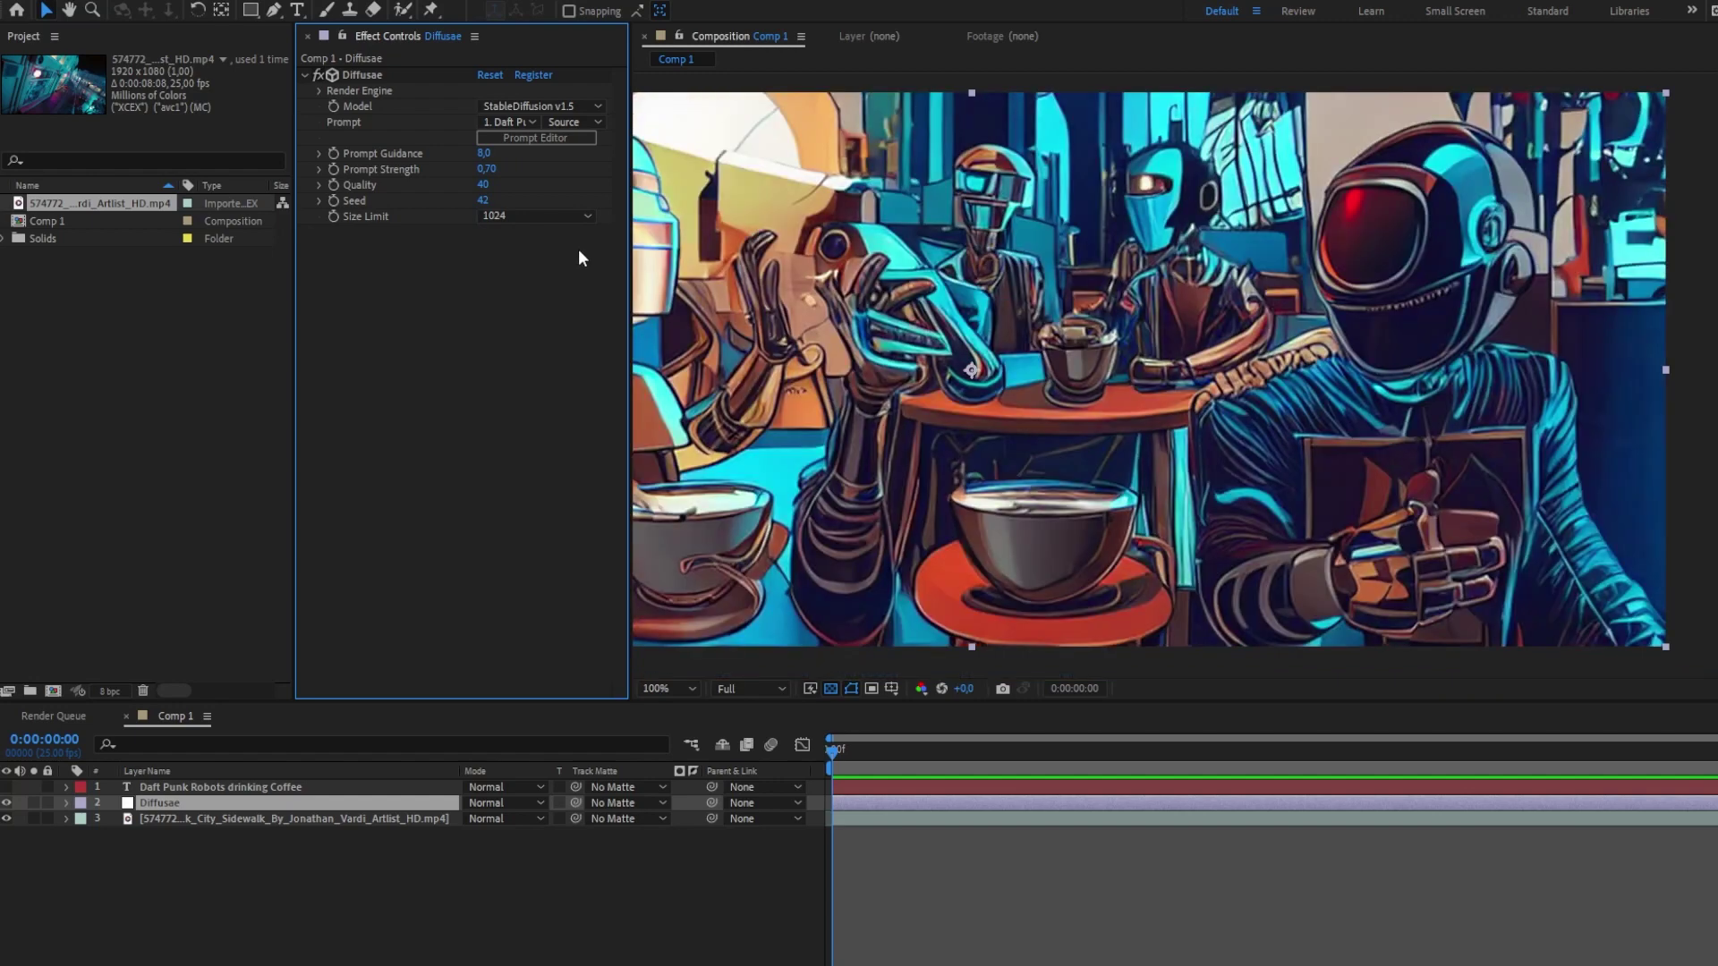
- Try a Prompt Strength of 0,30 in the Diffusae effect
left_click(487, 169)
type("0,3")
key("Return")
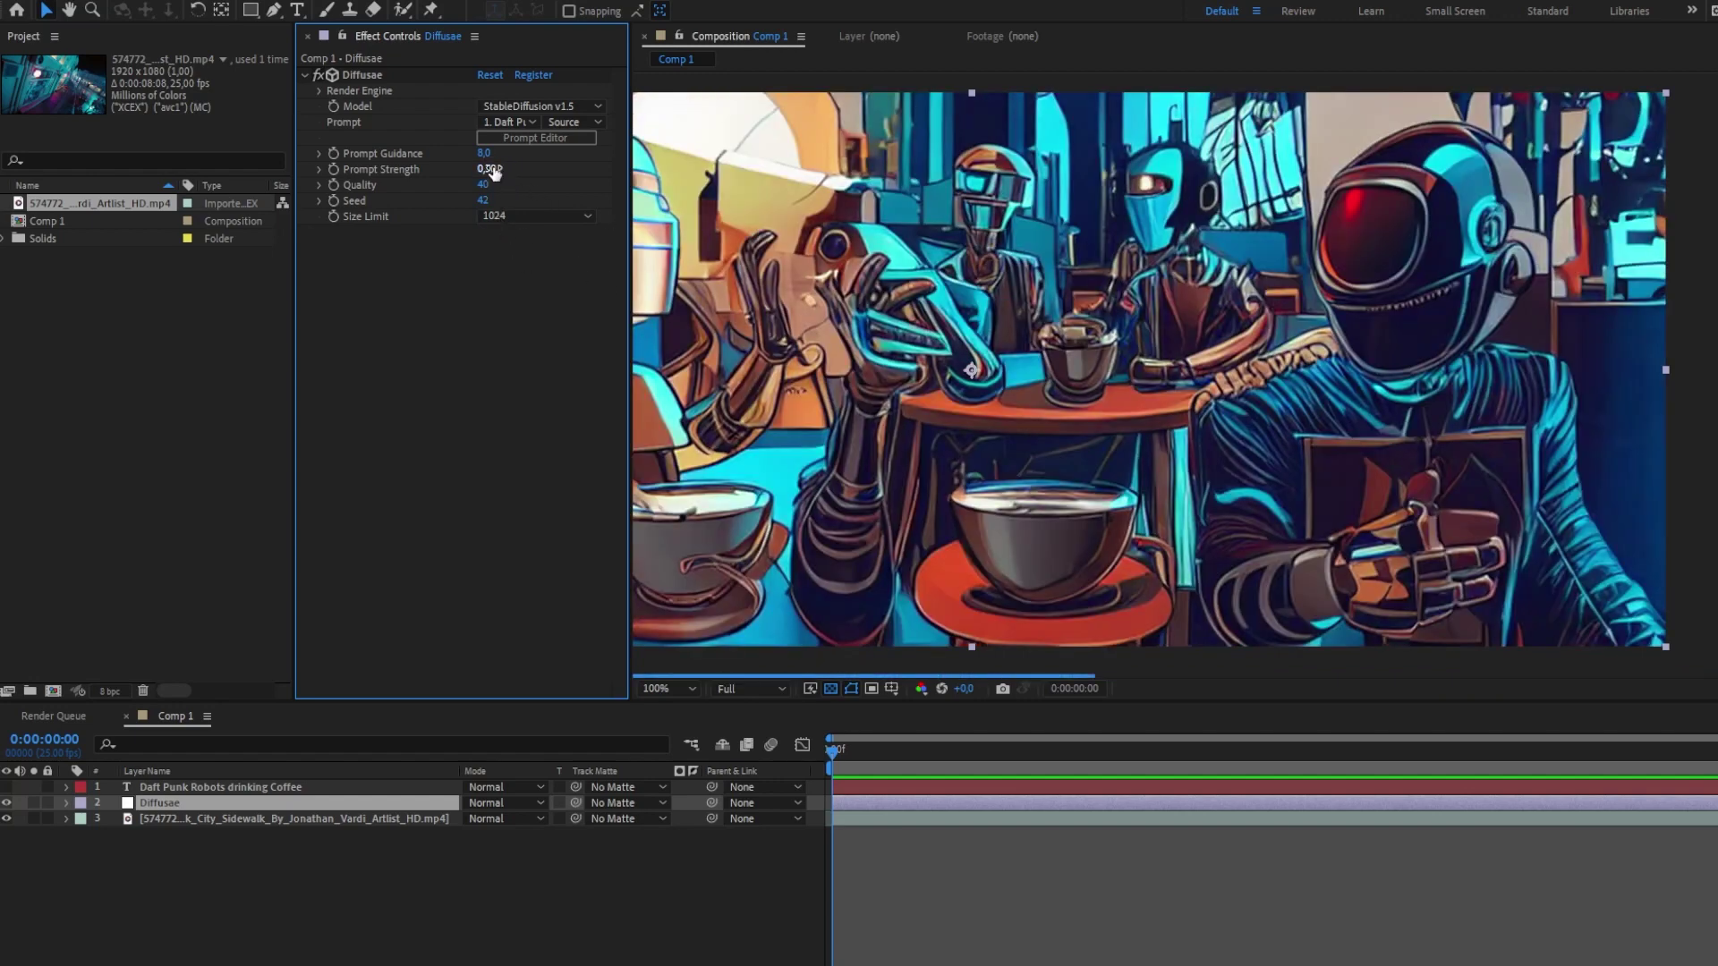
left_click_drag(1184, 274, 1294, 280)
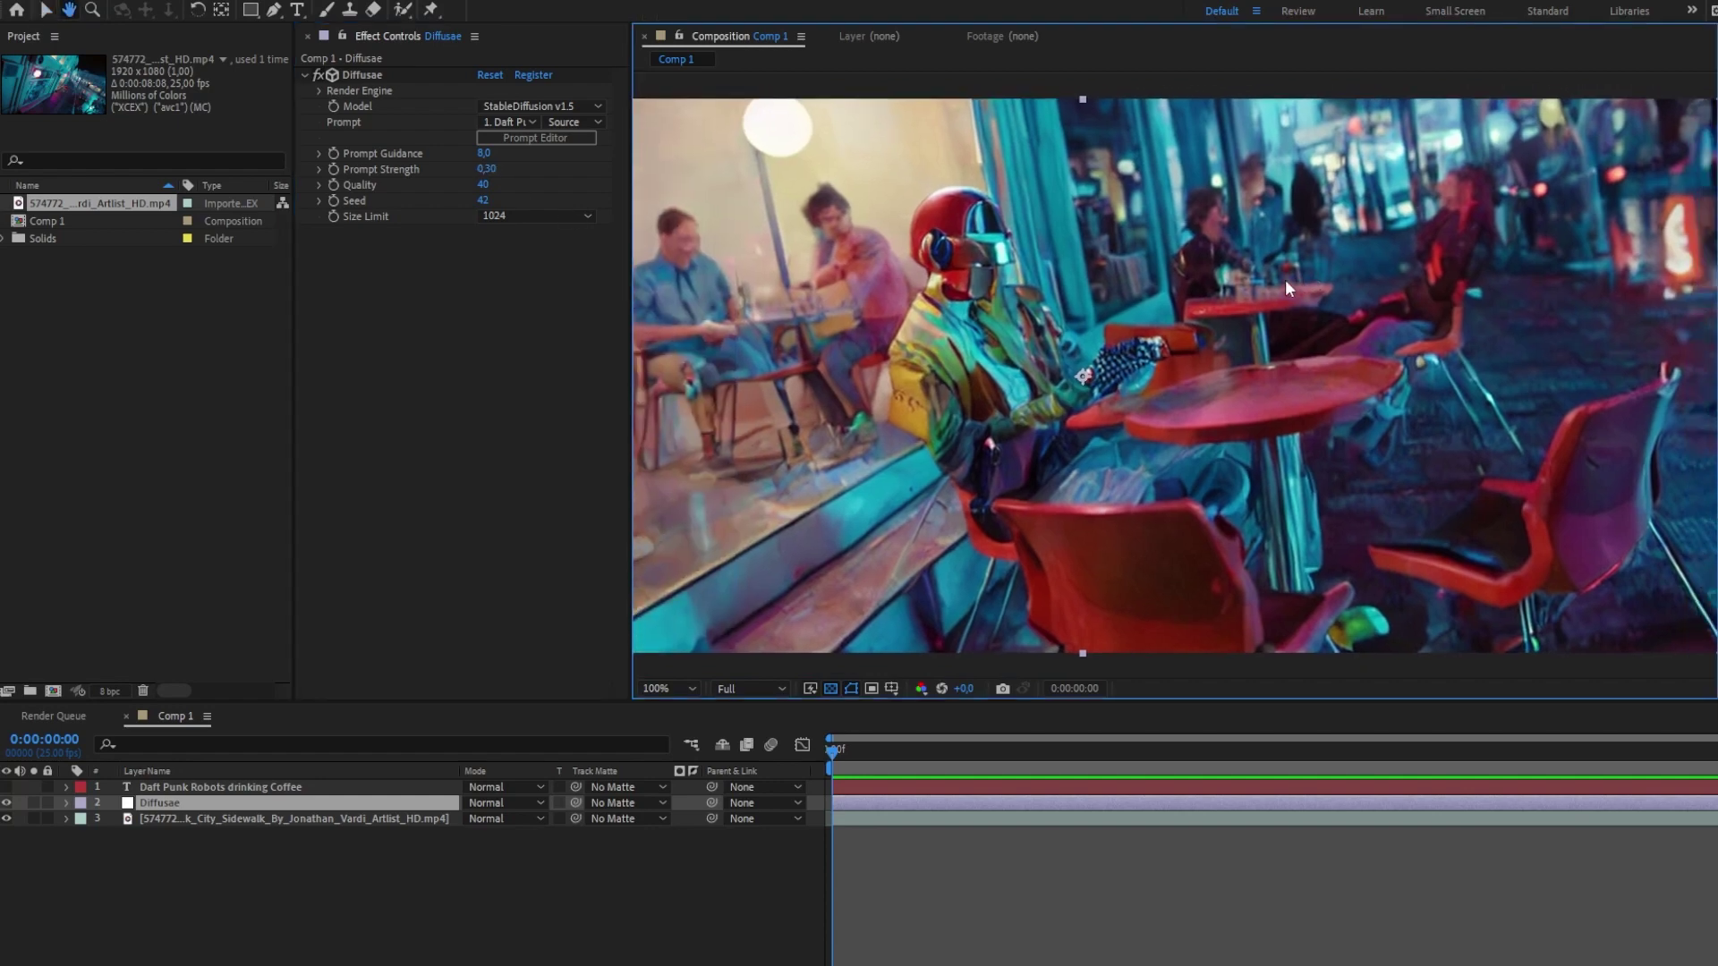
- Compare Prompt Strength values of 0,40 and 0,50 in the Diffusae effect
left_click(484, 169)
type("4")
key("Return")
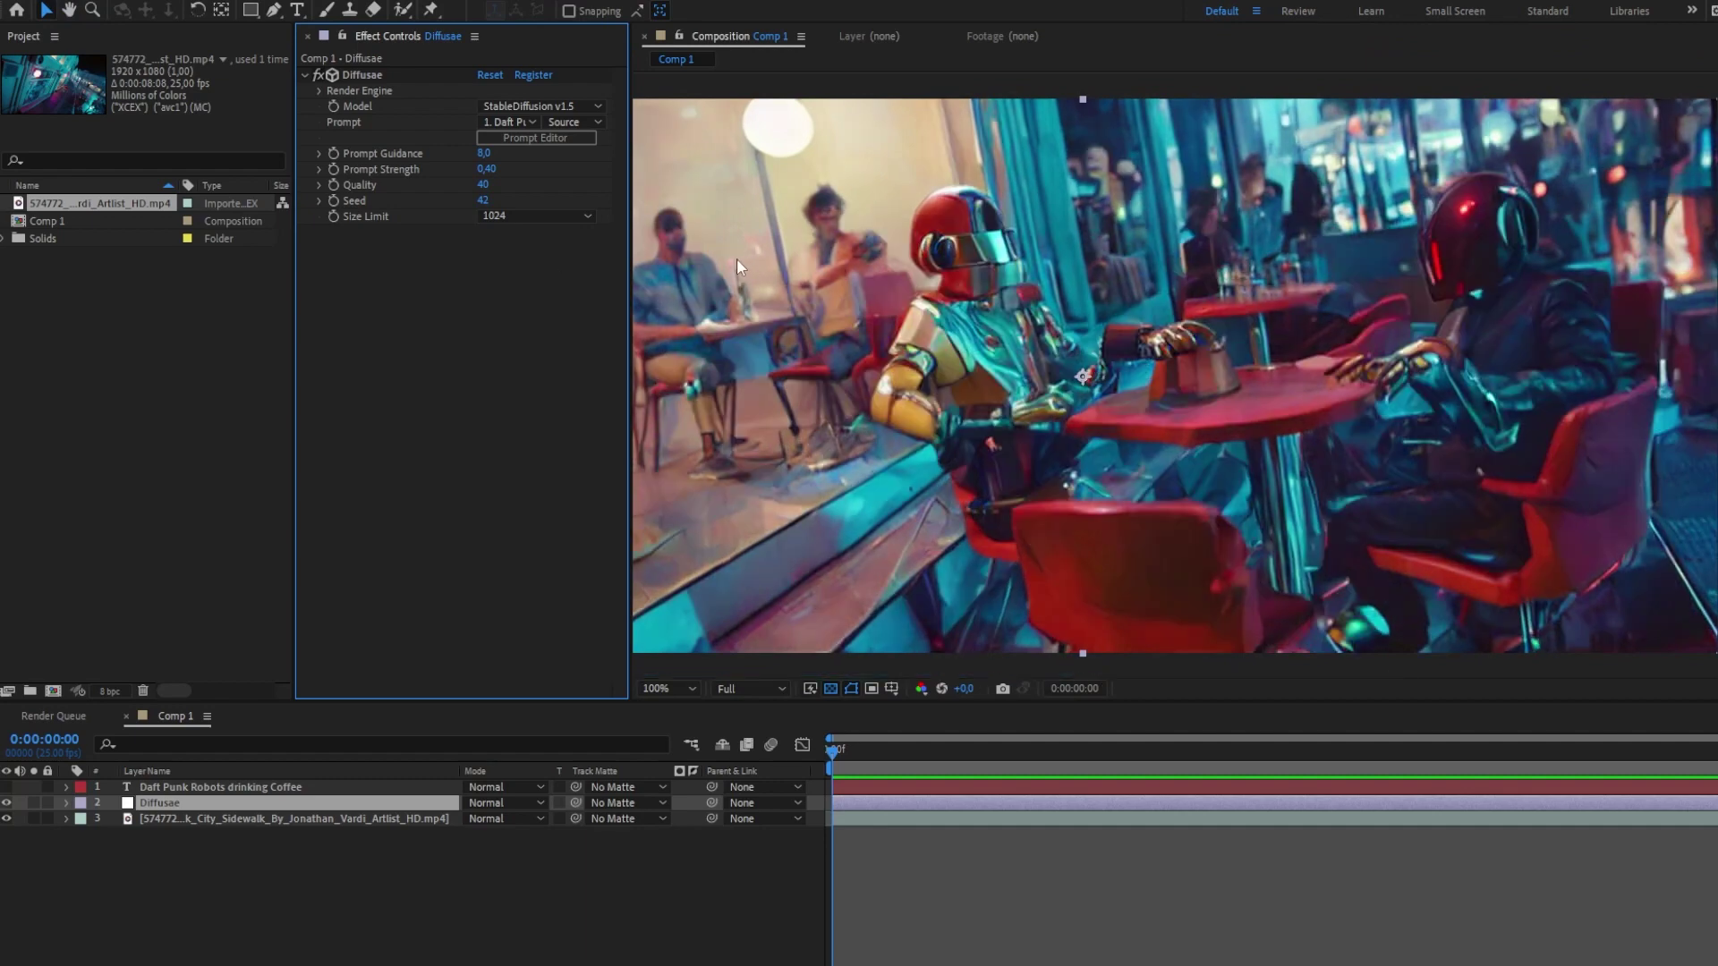
key("BackSpace")
type(".5")
key("Return")
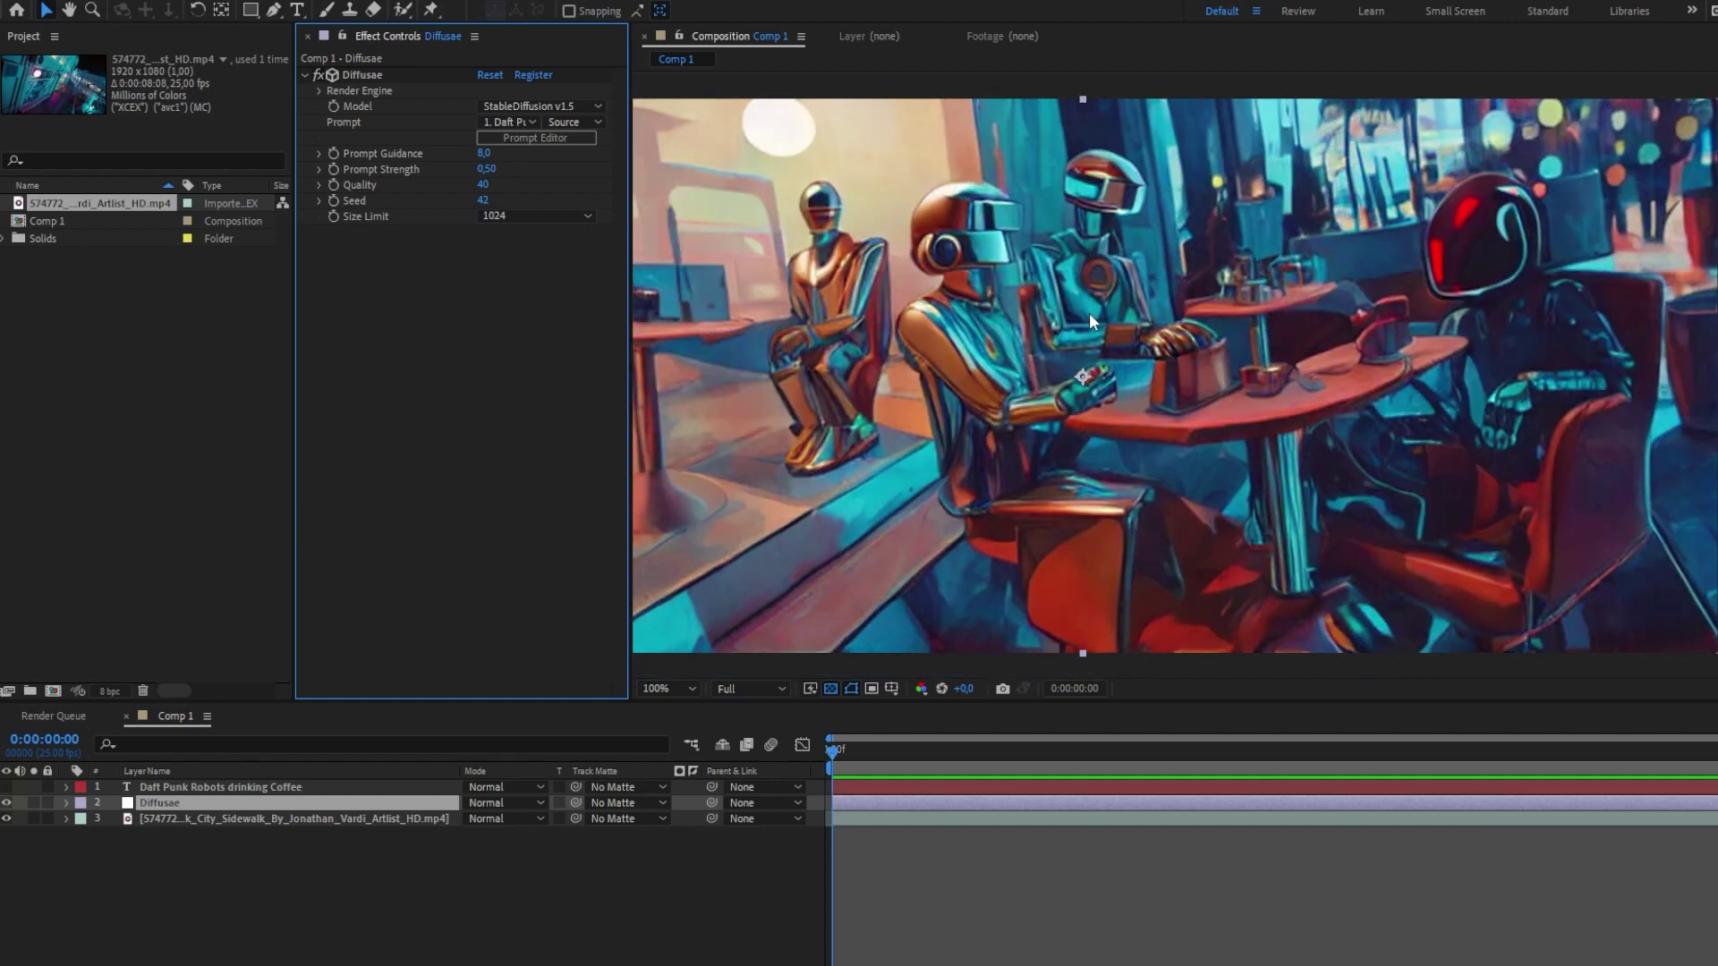
- Set the Diffusae effect's Prompt Strength to 0,40
left_click(486, 168)
type(".4")
key("Return")
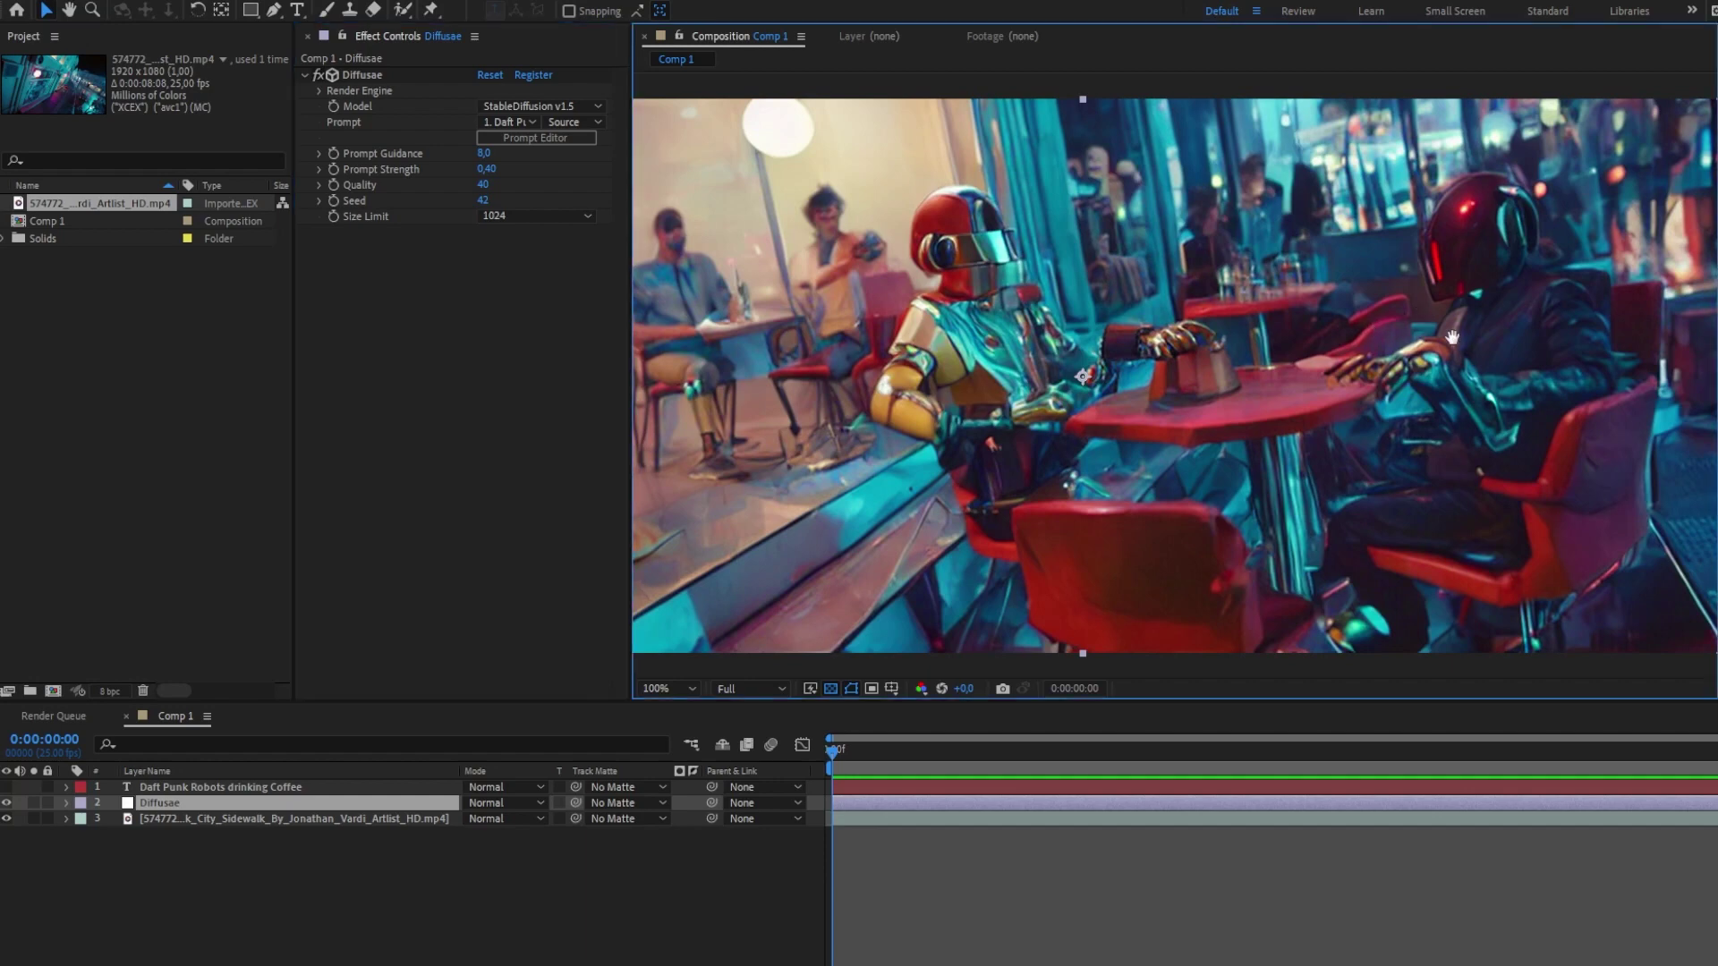
- Try a Size Limit of 1536 in the Diffusae effect and restore it to 1024
left_click(518, 216)
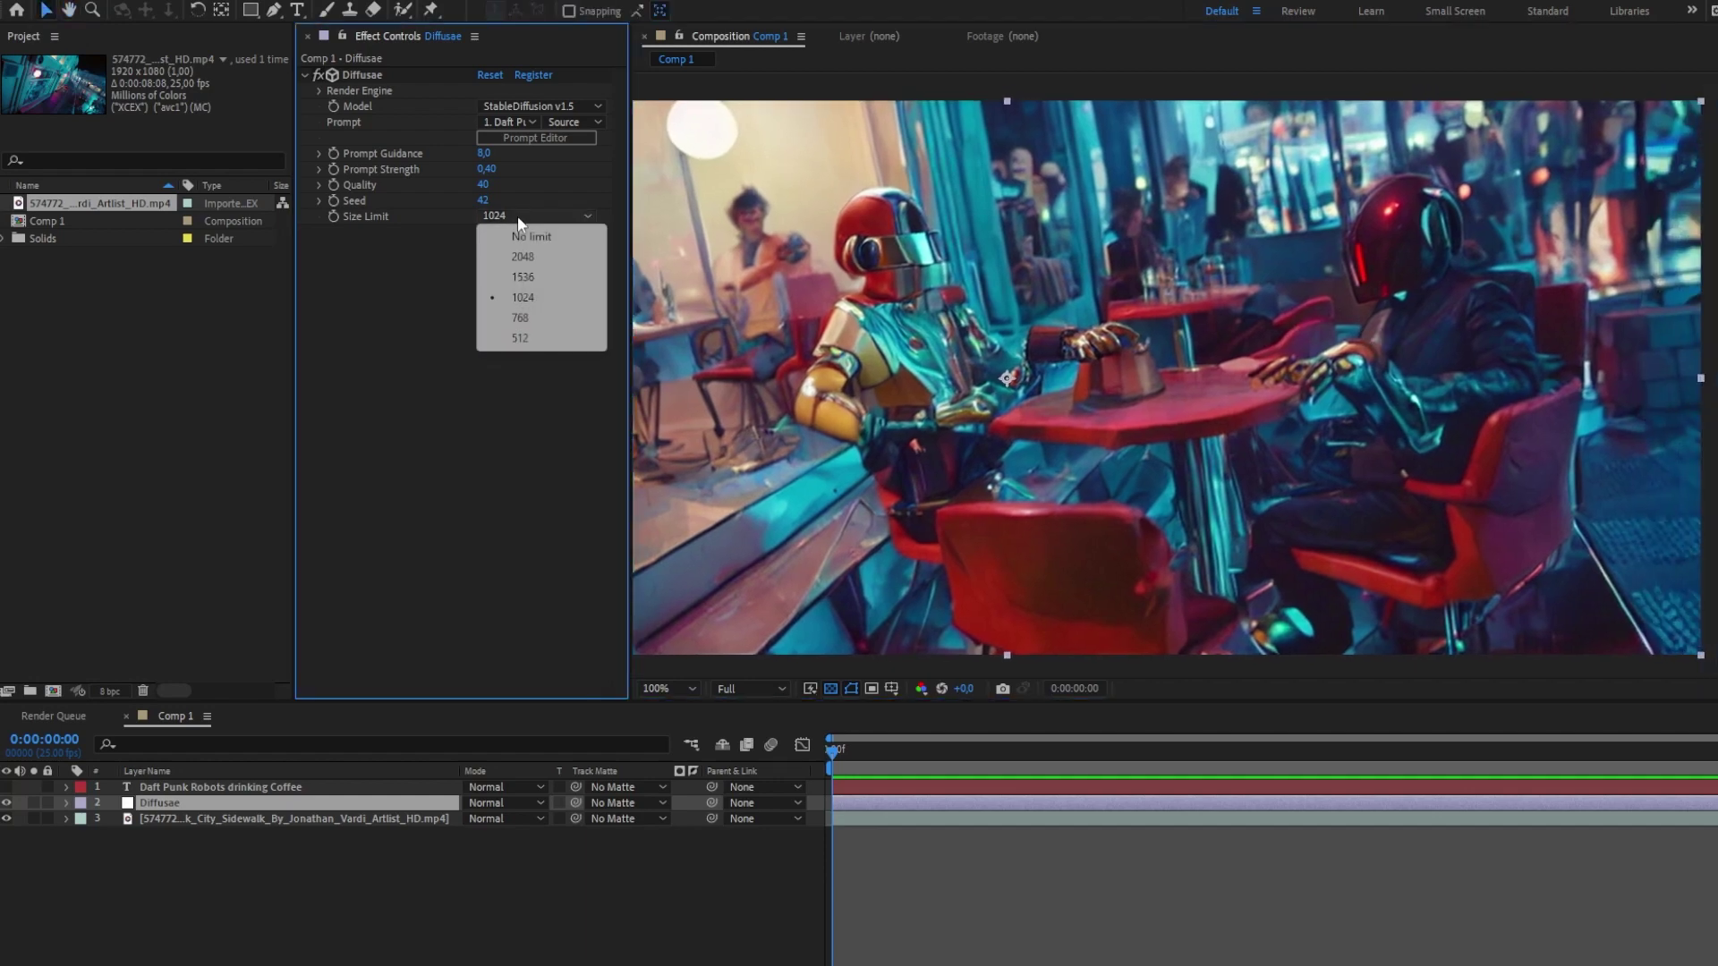
left_click(523, 276)
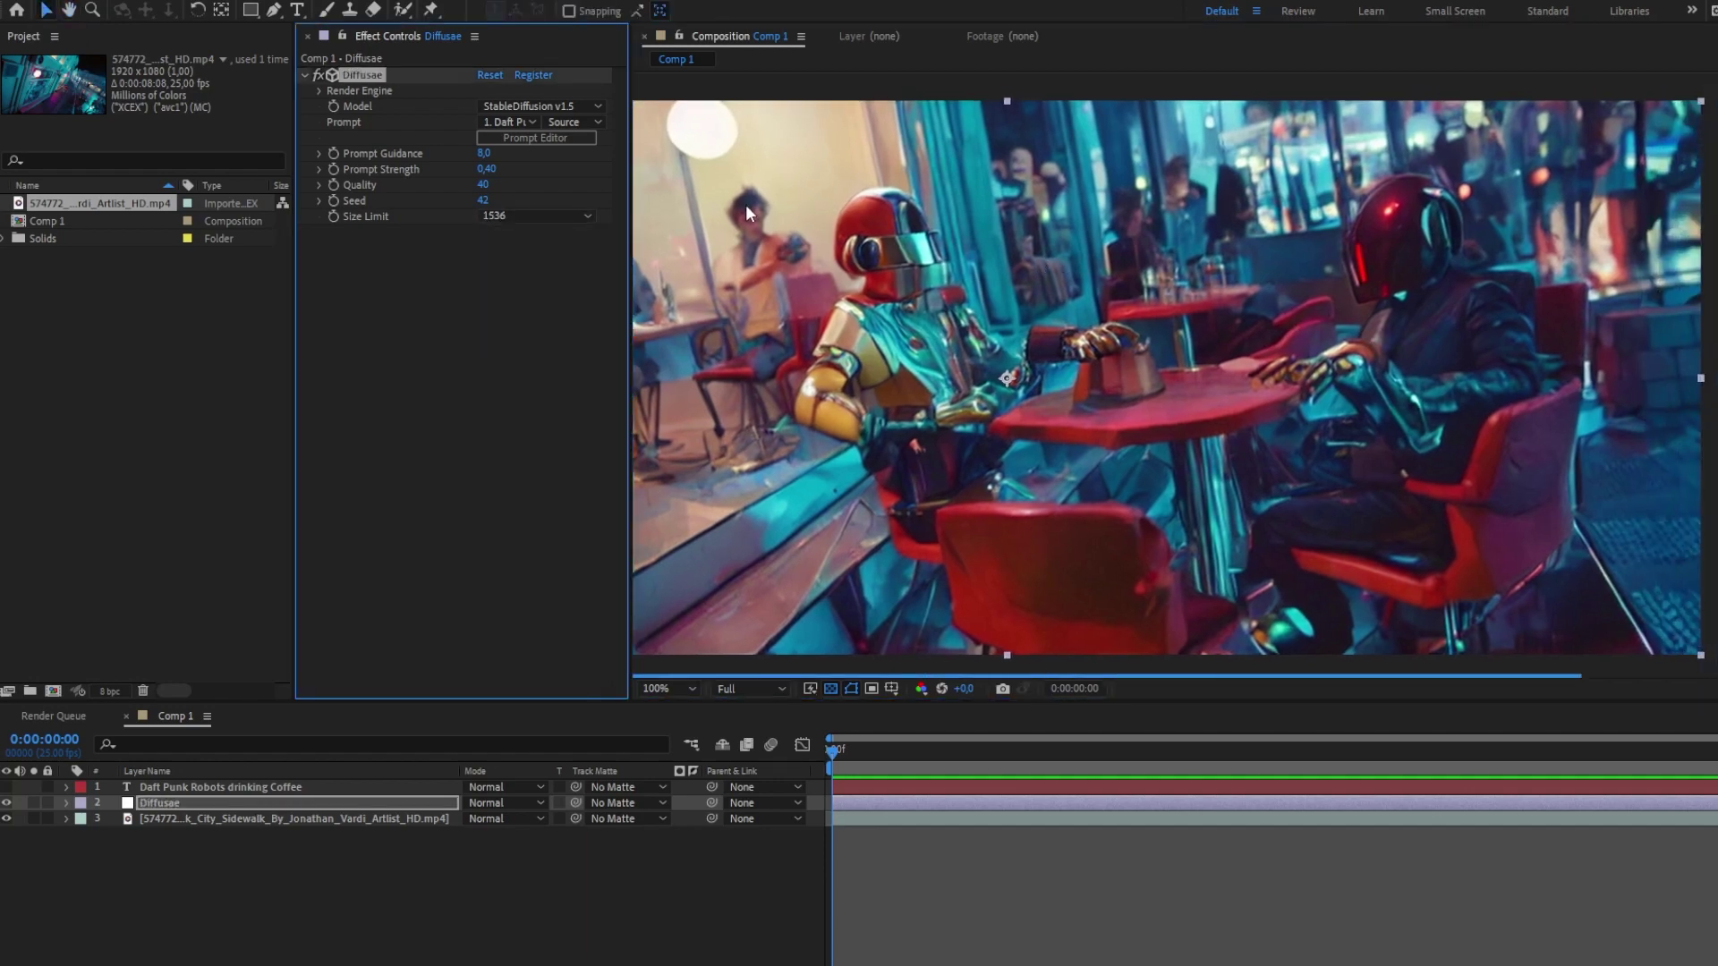
left_click_drag(800, 241, 974, 241)
key("v")
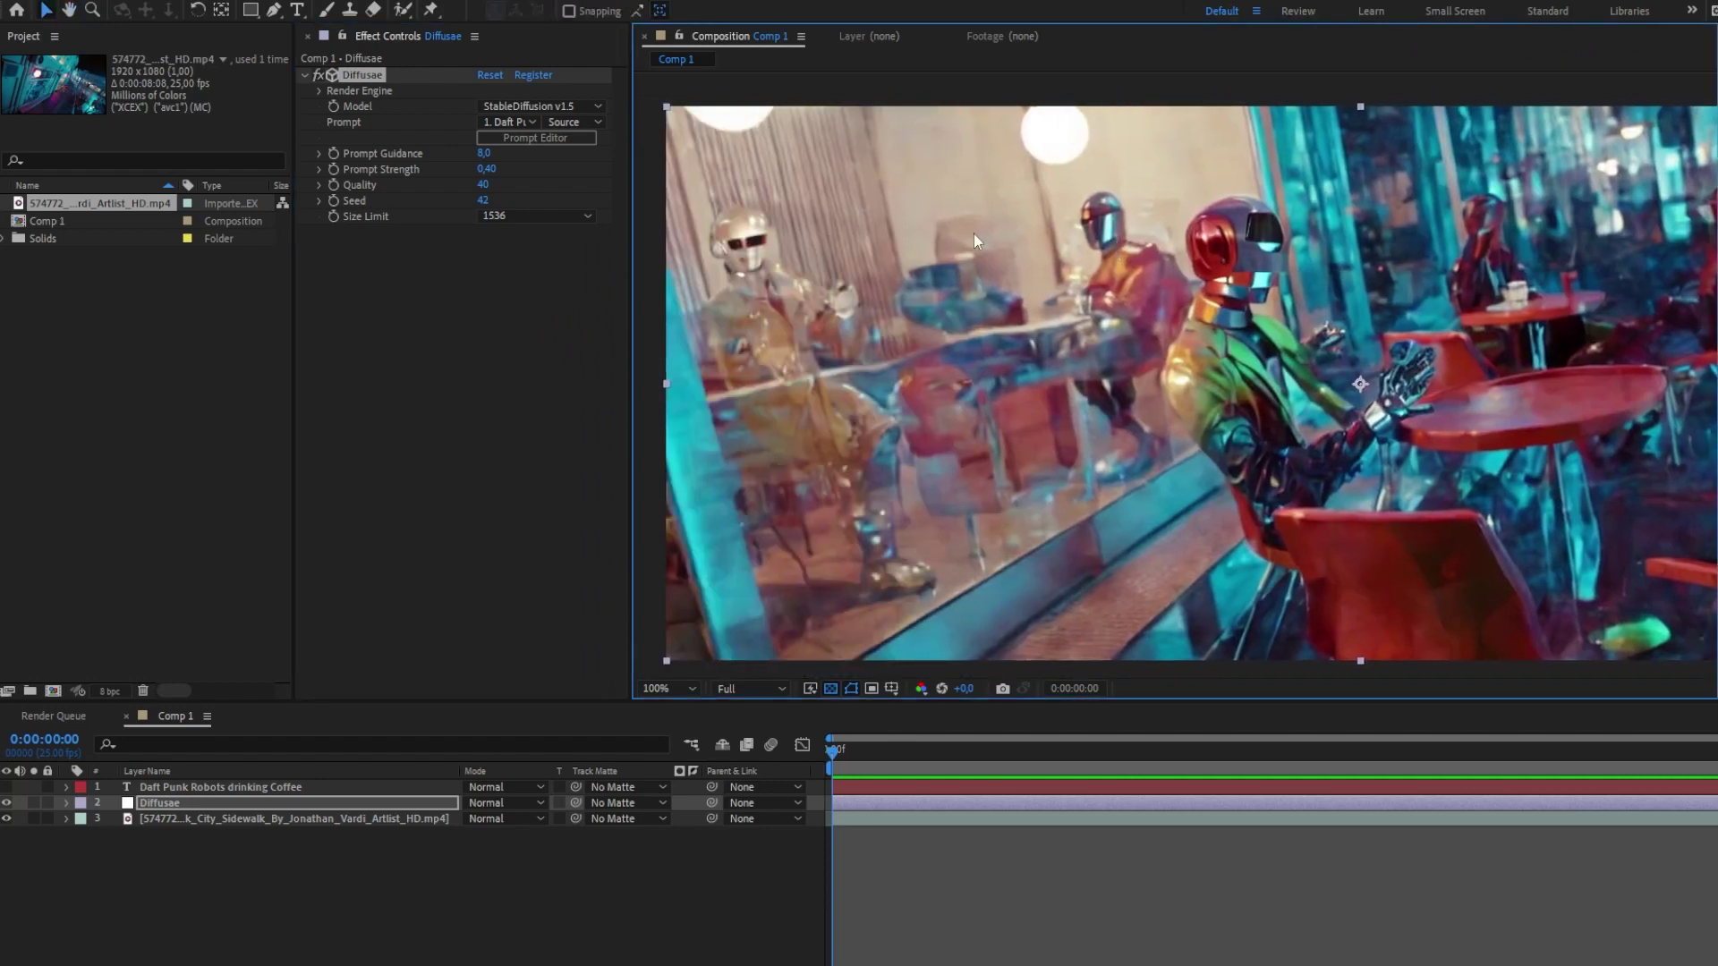
left_click(535, 216)
left_click(515, 295)
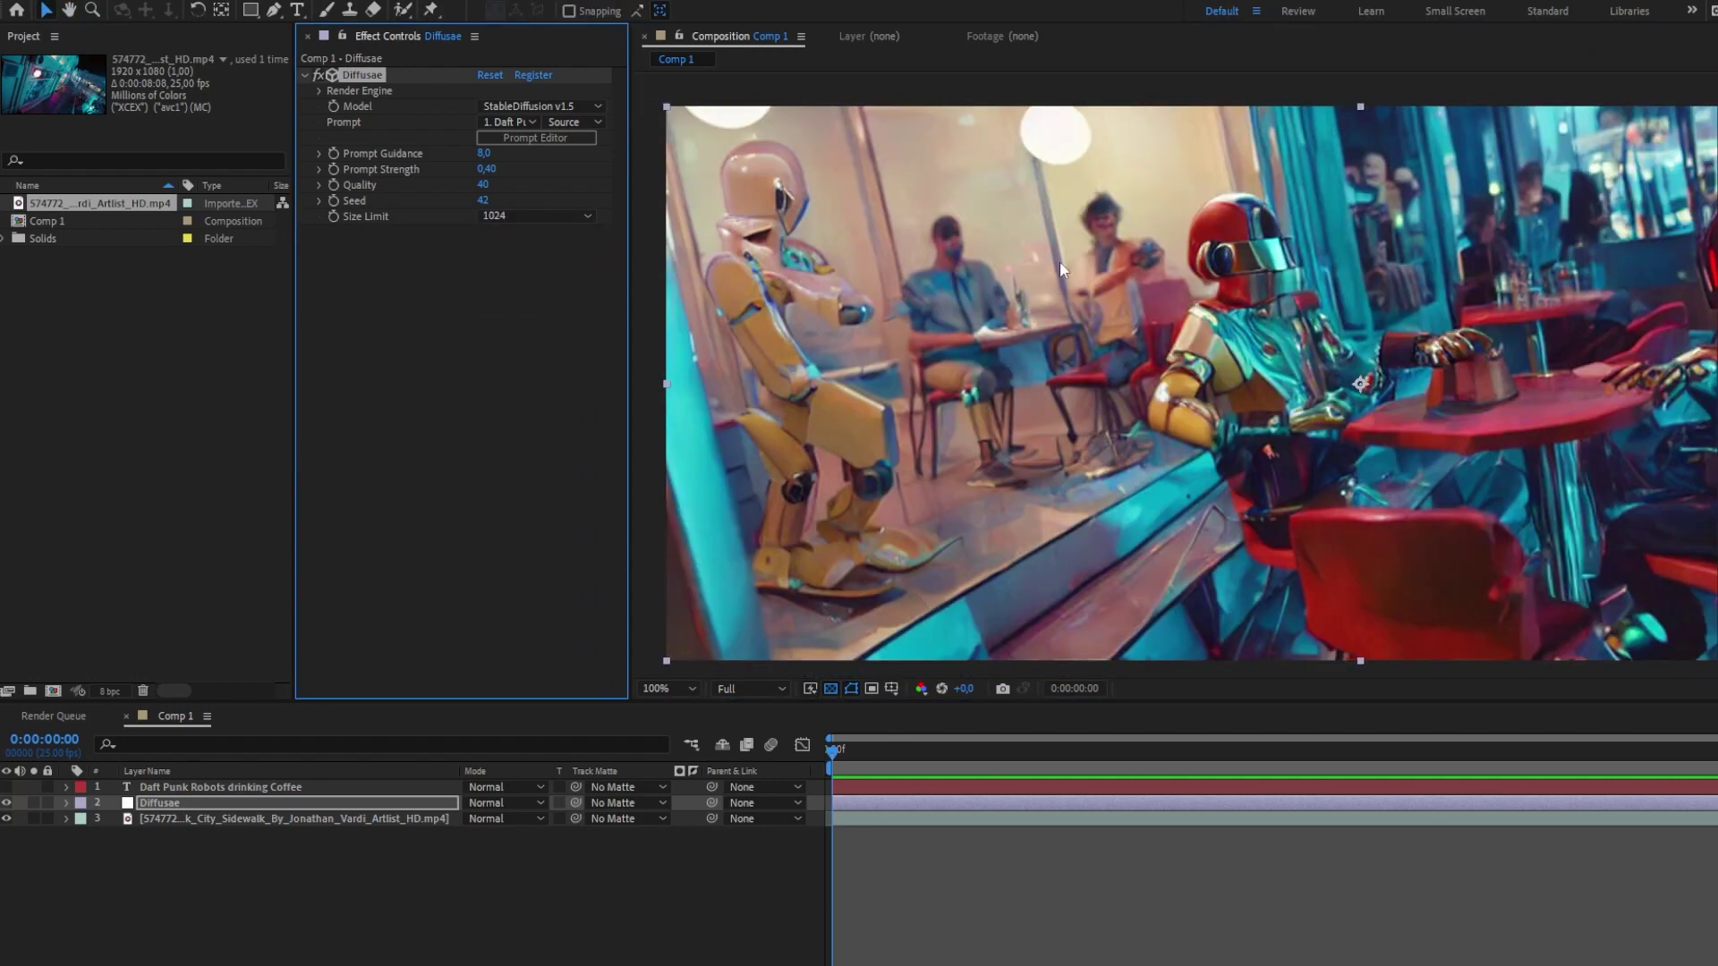
- Switch the Size Limit to 1536 once more for comparison and return it to 1024
left_click(528, 215)
left_click(539, 278)
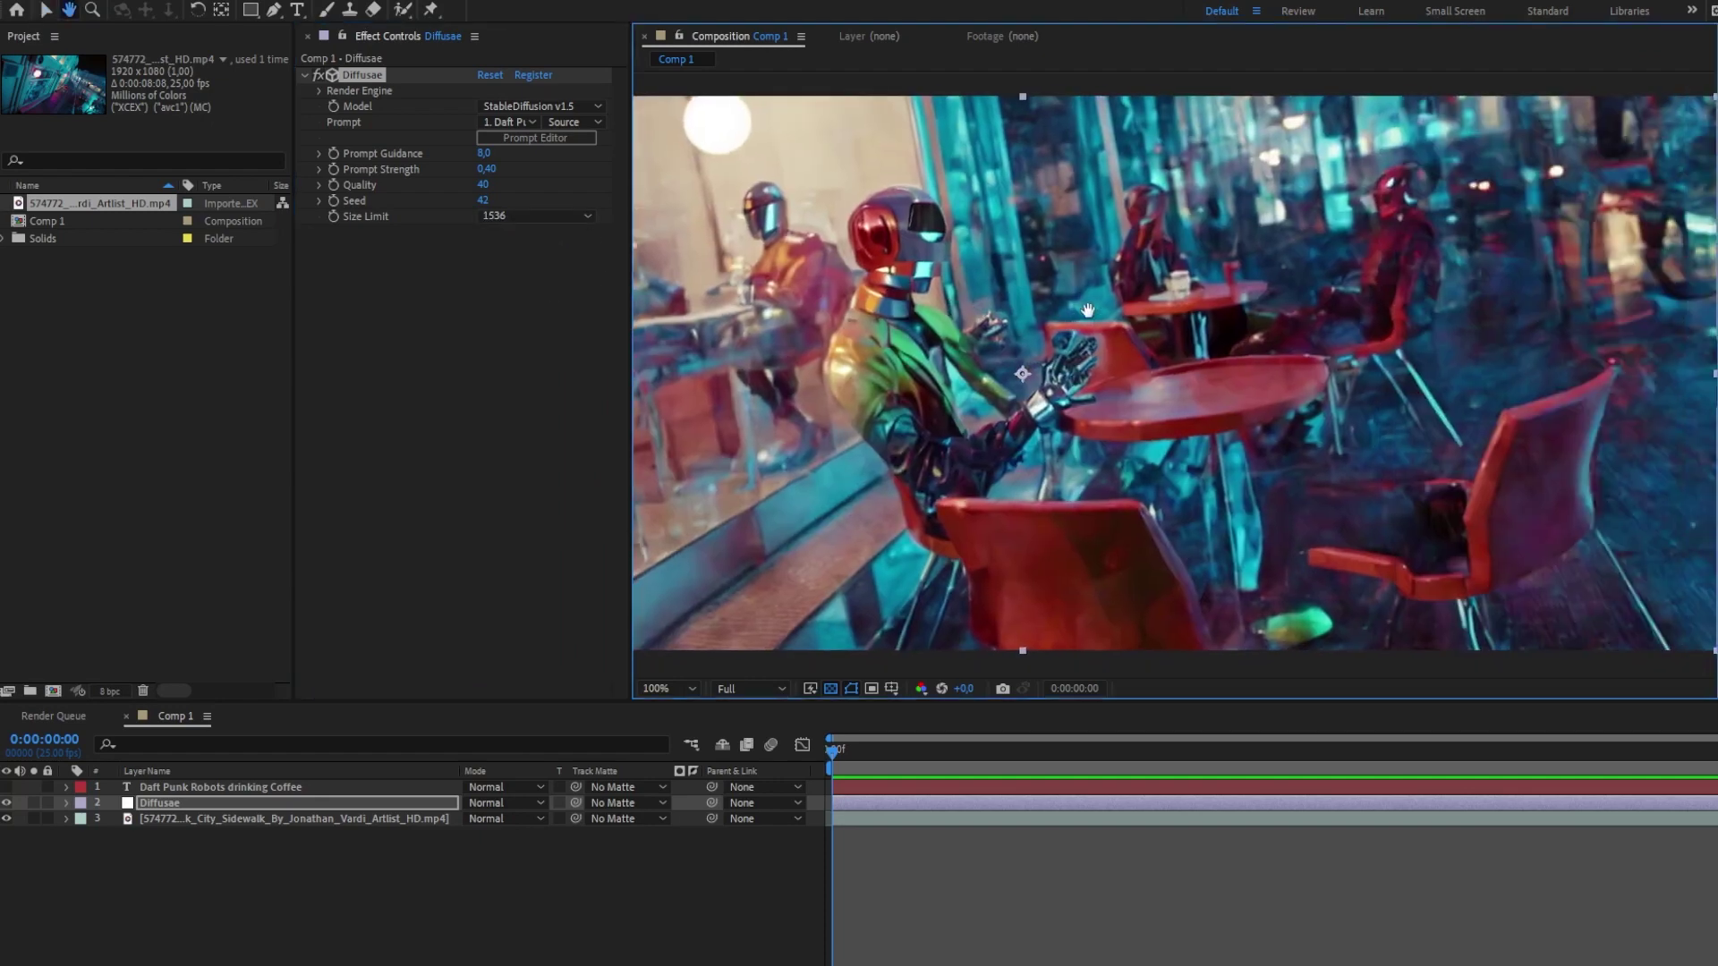
left_click(537, 216)
left_click(526, 298)
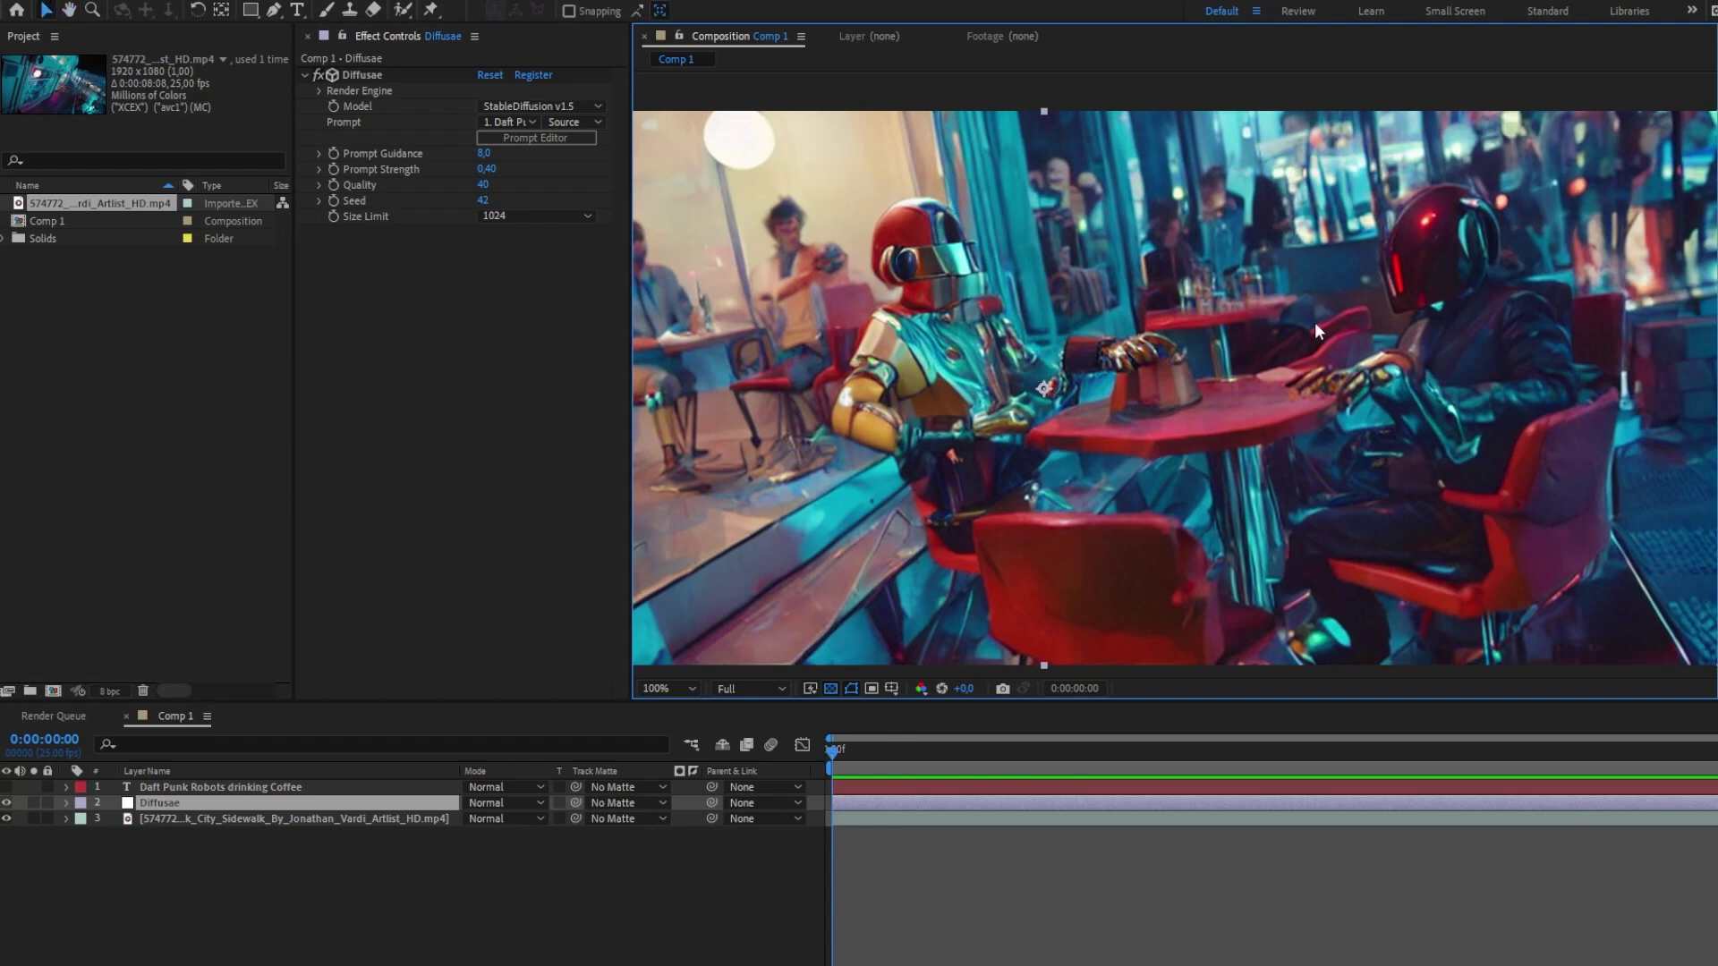
key("space")
left_click_drag(1317, 323, 1376, 328)
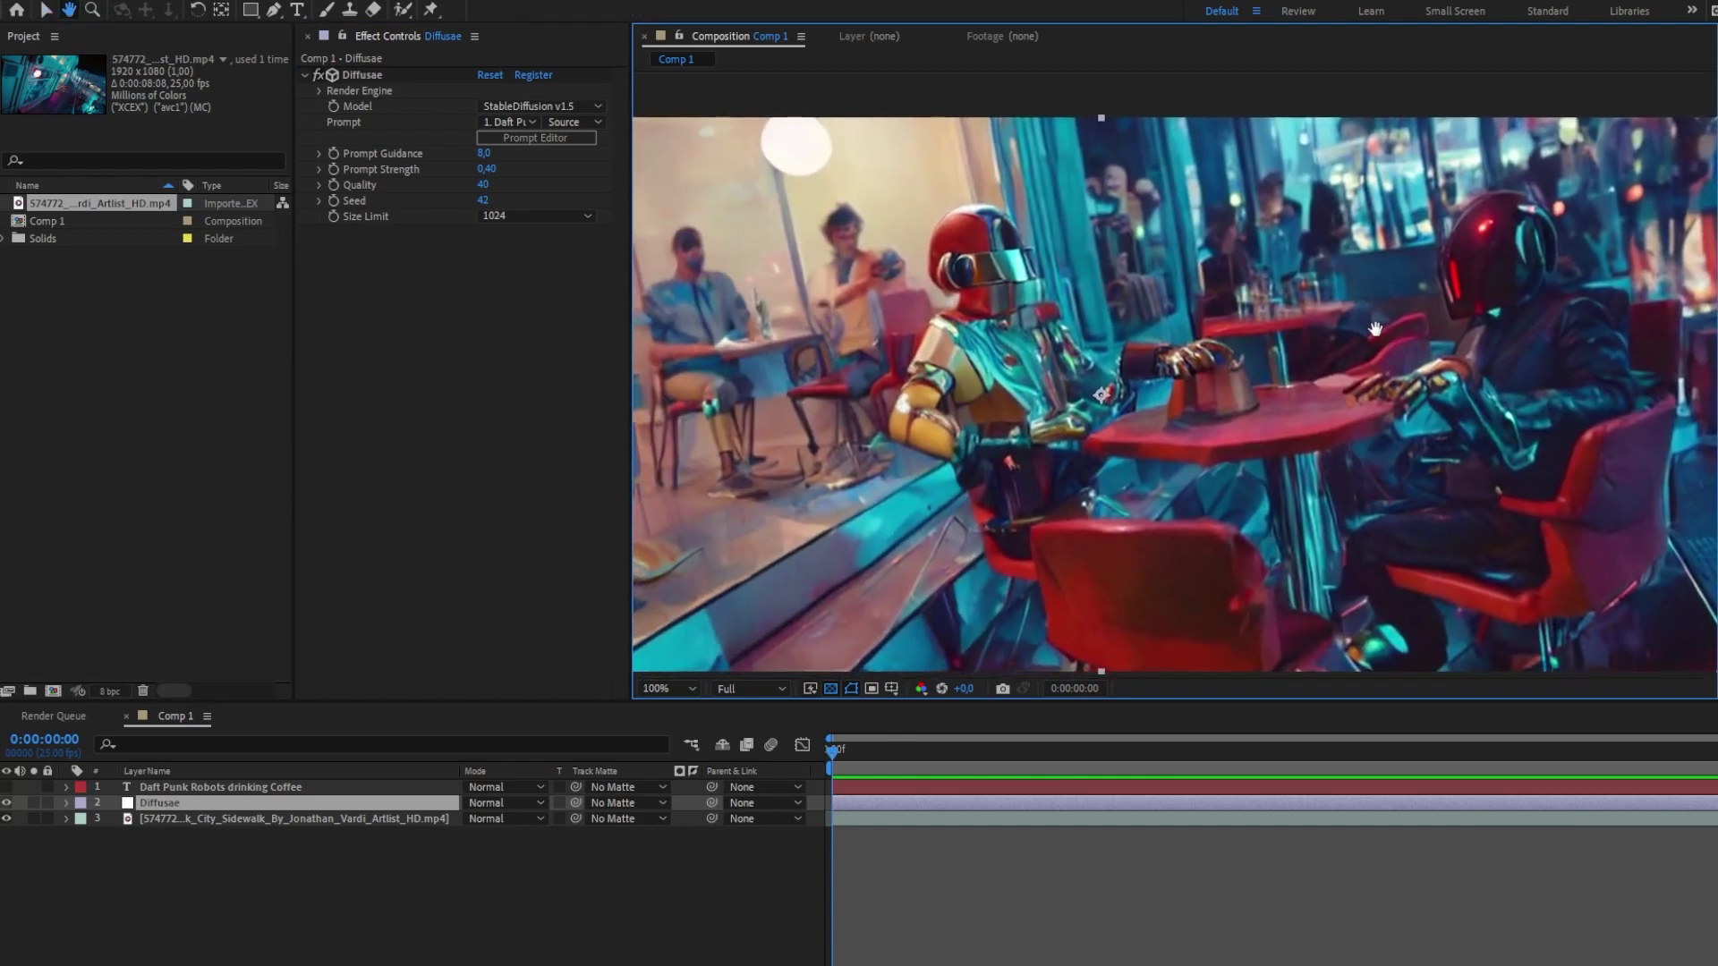
- Try Seed values of 1 and 2 in the Diffusae effect and restore the Seed to 42
key("v")
left_click(573, 268)
left_click(479, 201)
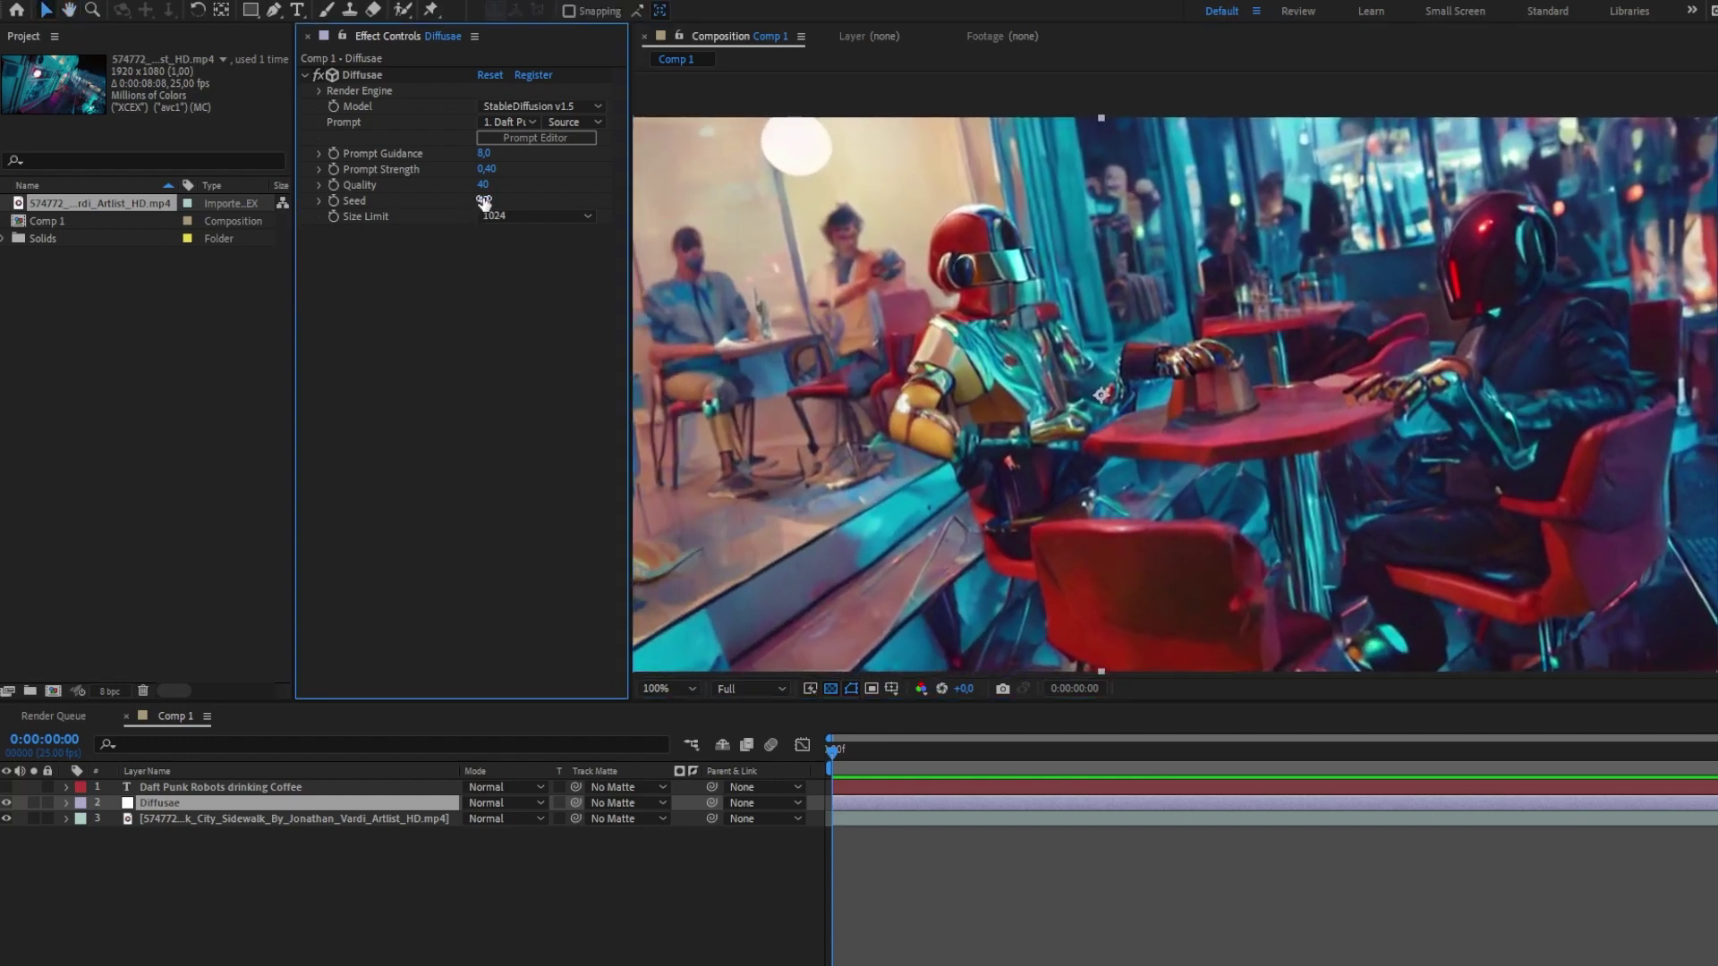
type("1")
key("Return")
left_click(483, 202)
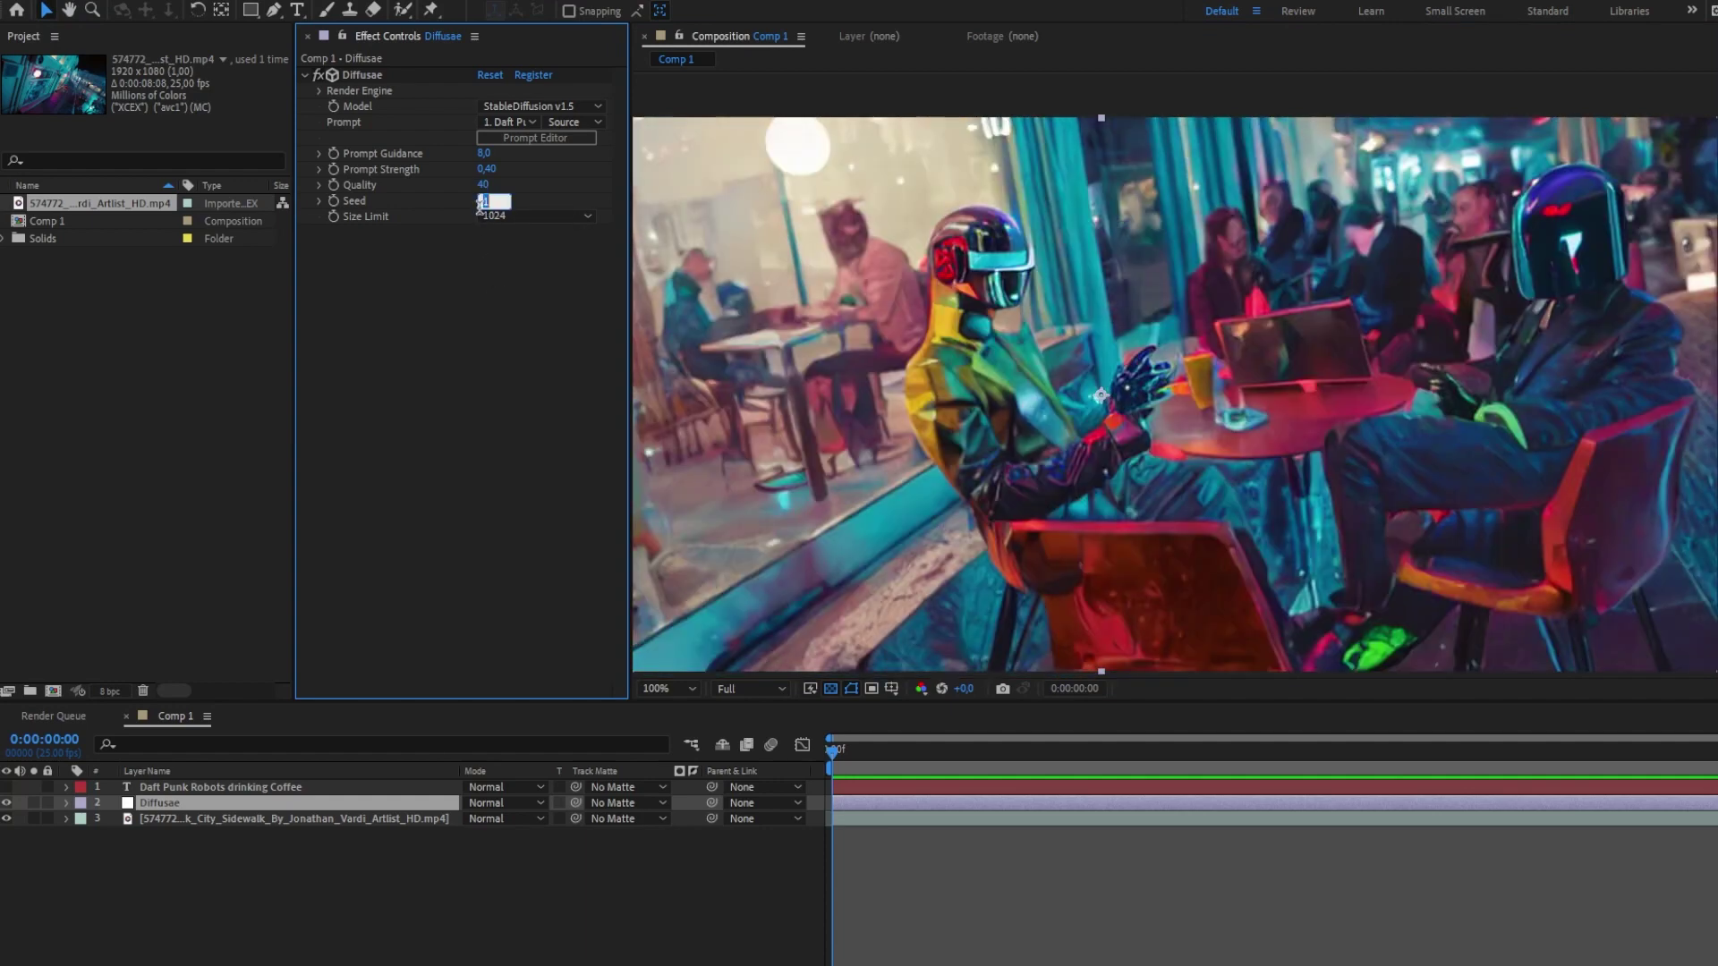
type("2")
left_click(458, 223)
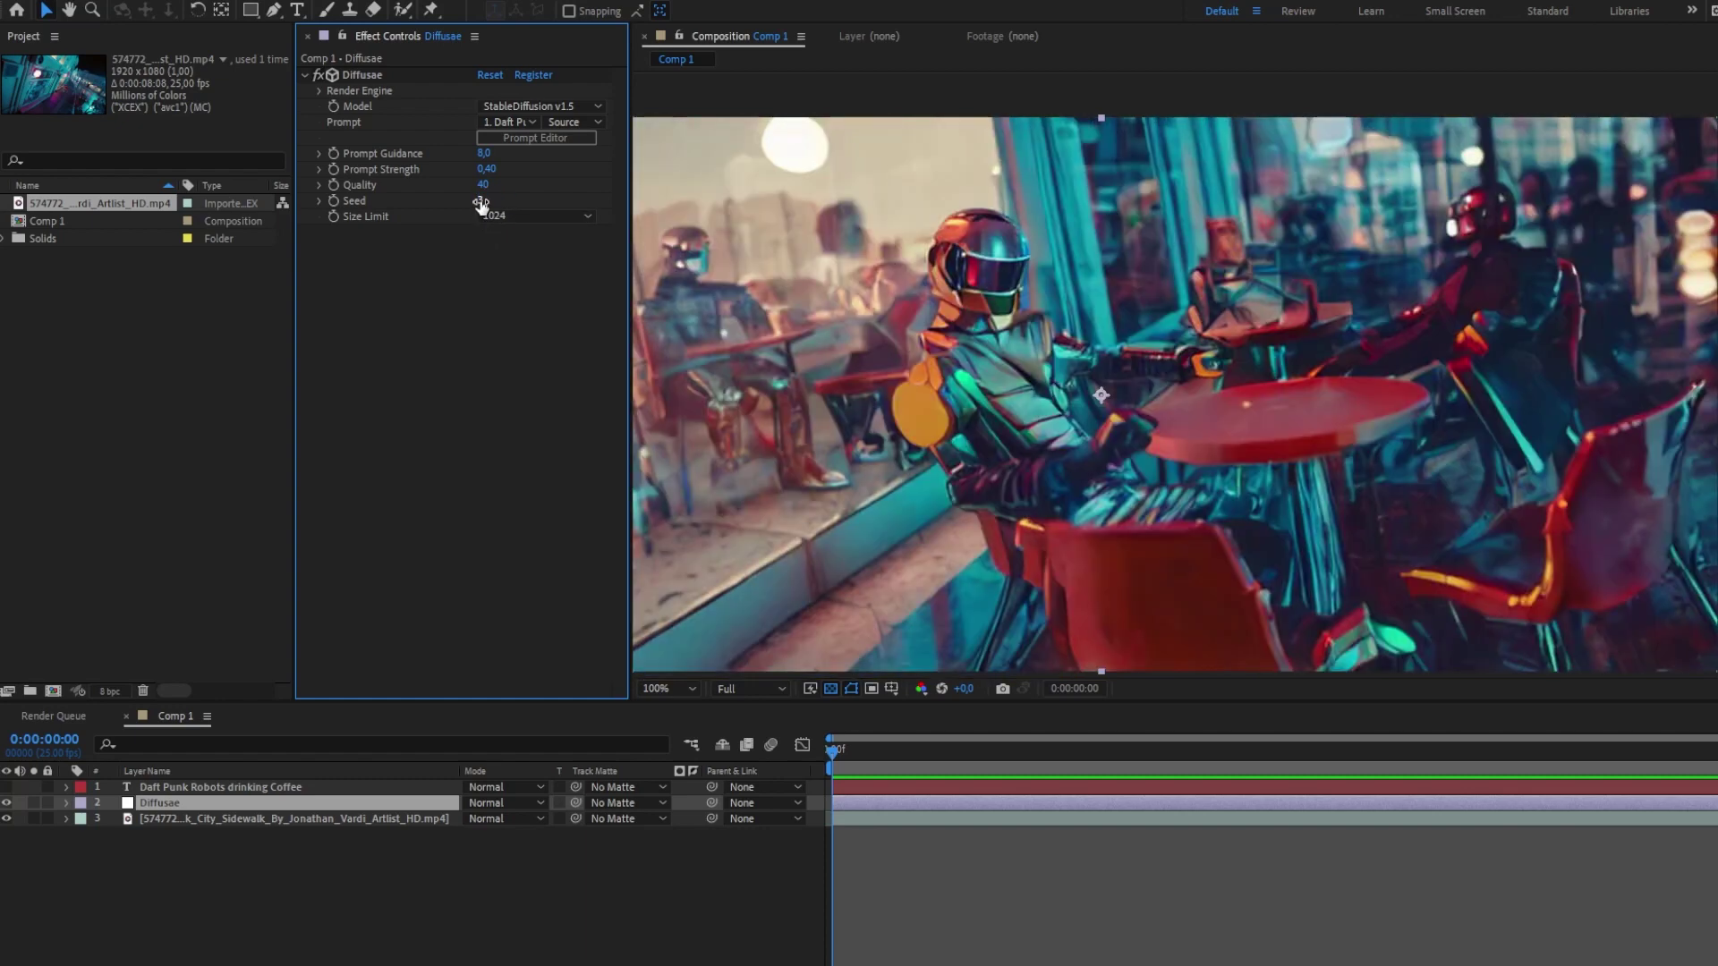
left_click(480, 201)
type("4")
key("Return")
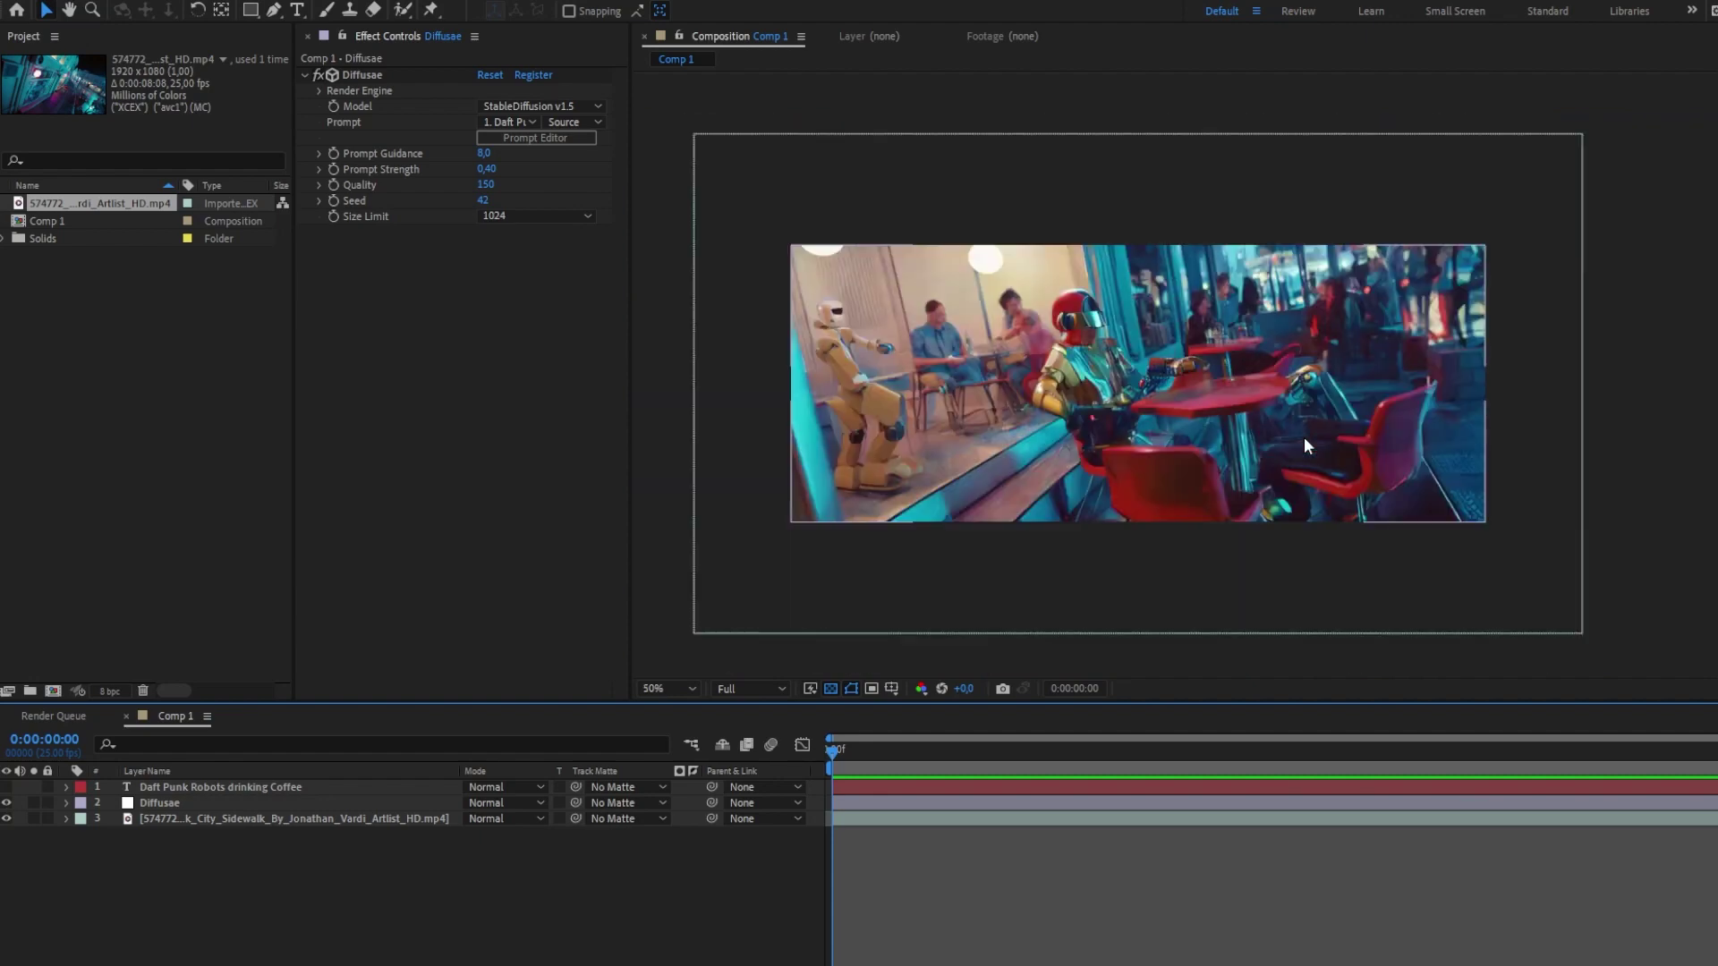
- Pre-compose all layers of Comp 1 into a new composition named Layer1
scroll(1306, 401, "up", 1)
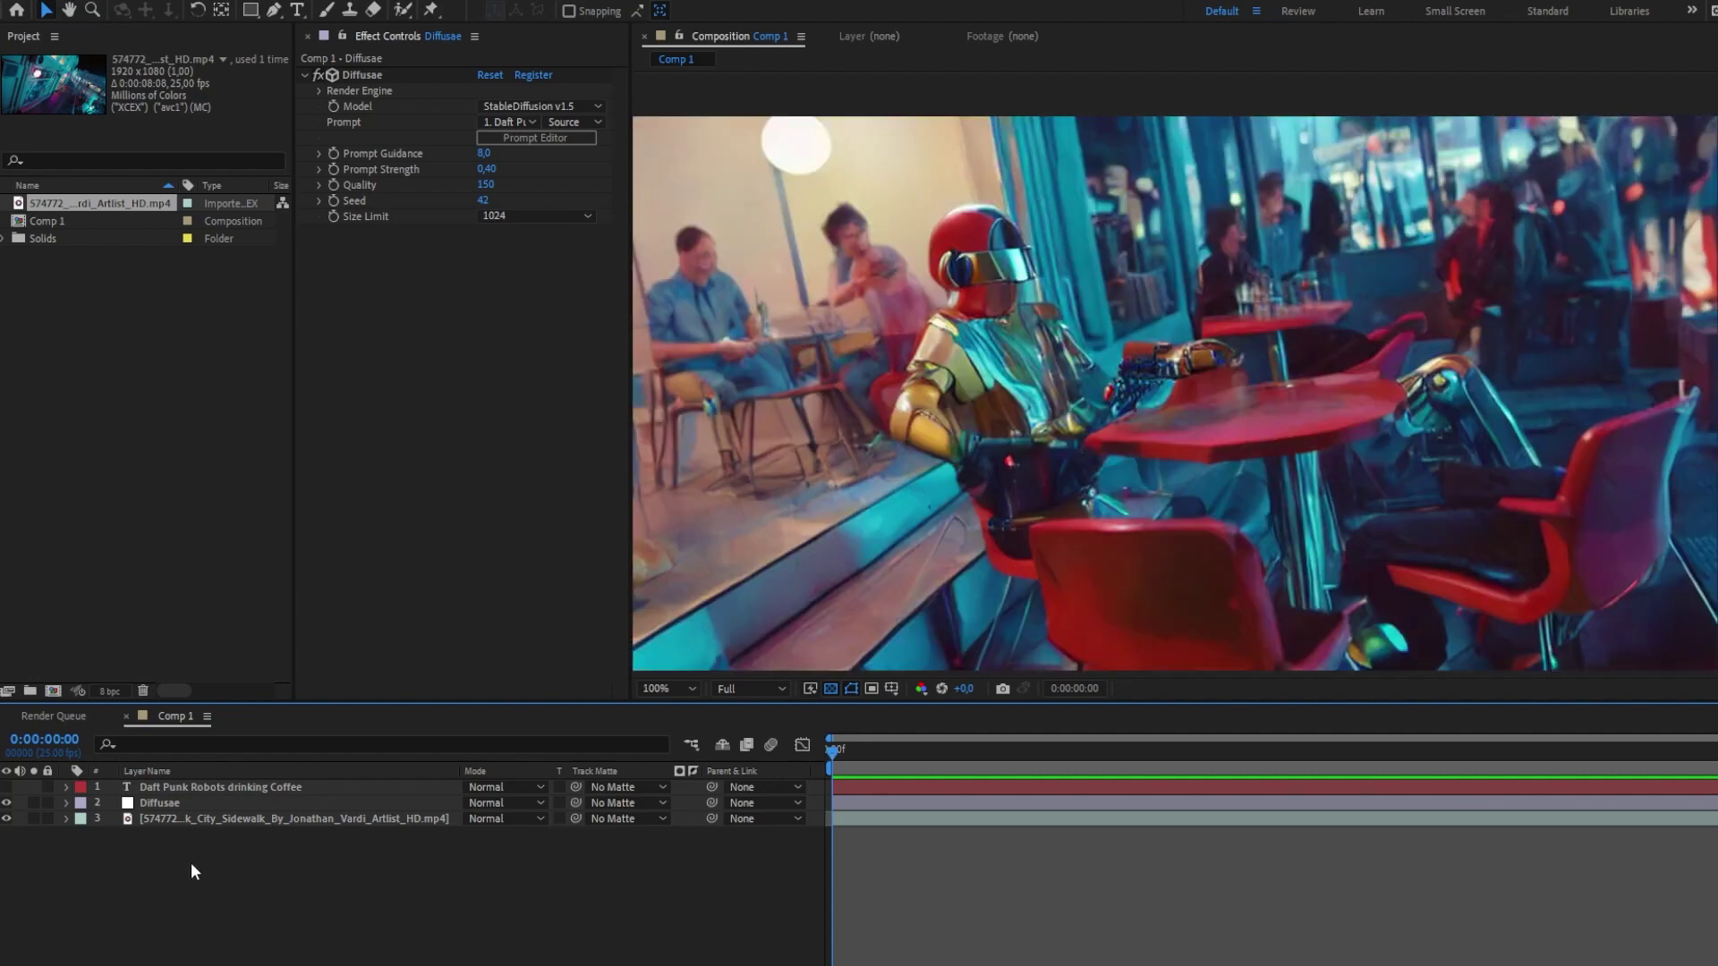
key("ctrl+a")
key("ctrl+shift+c")
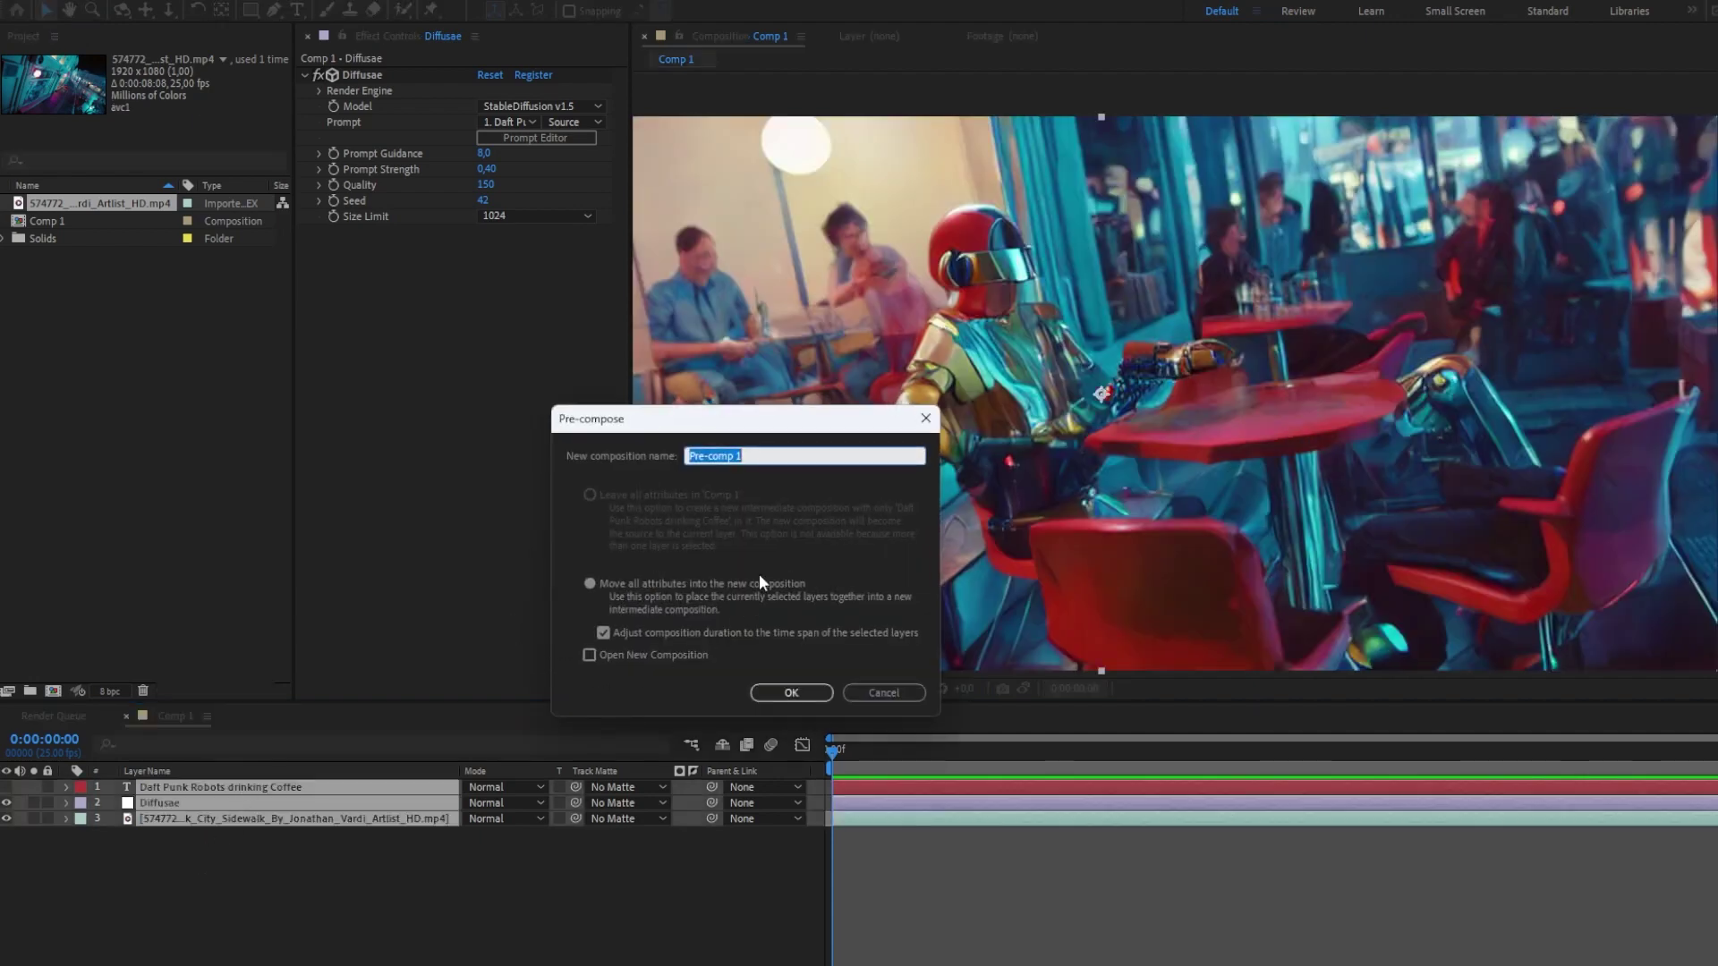
type("Layer1")
key("Return")
- Duplicate the Layer1 composition in the project and open the copy, Layer2
left_click(54, 238)
key("ctrl+d")
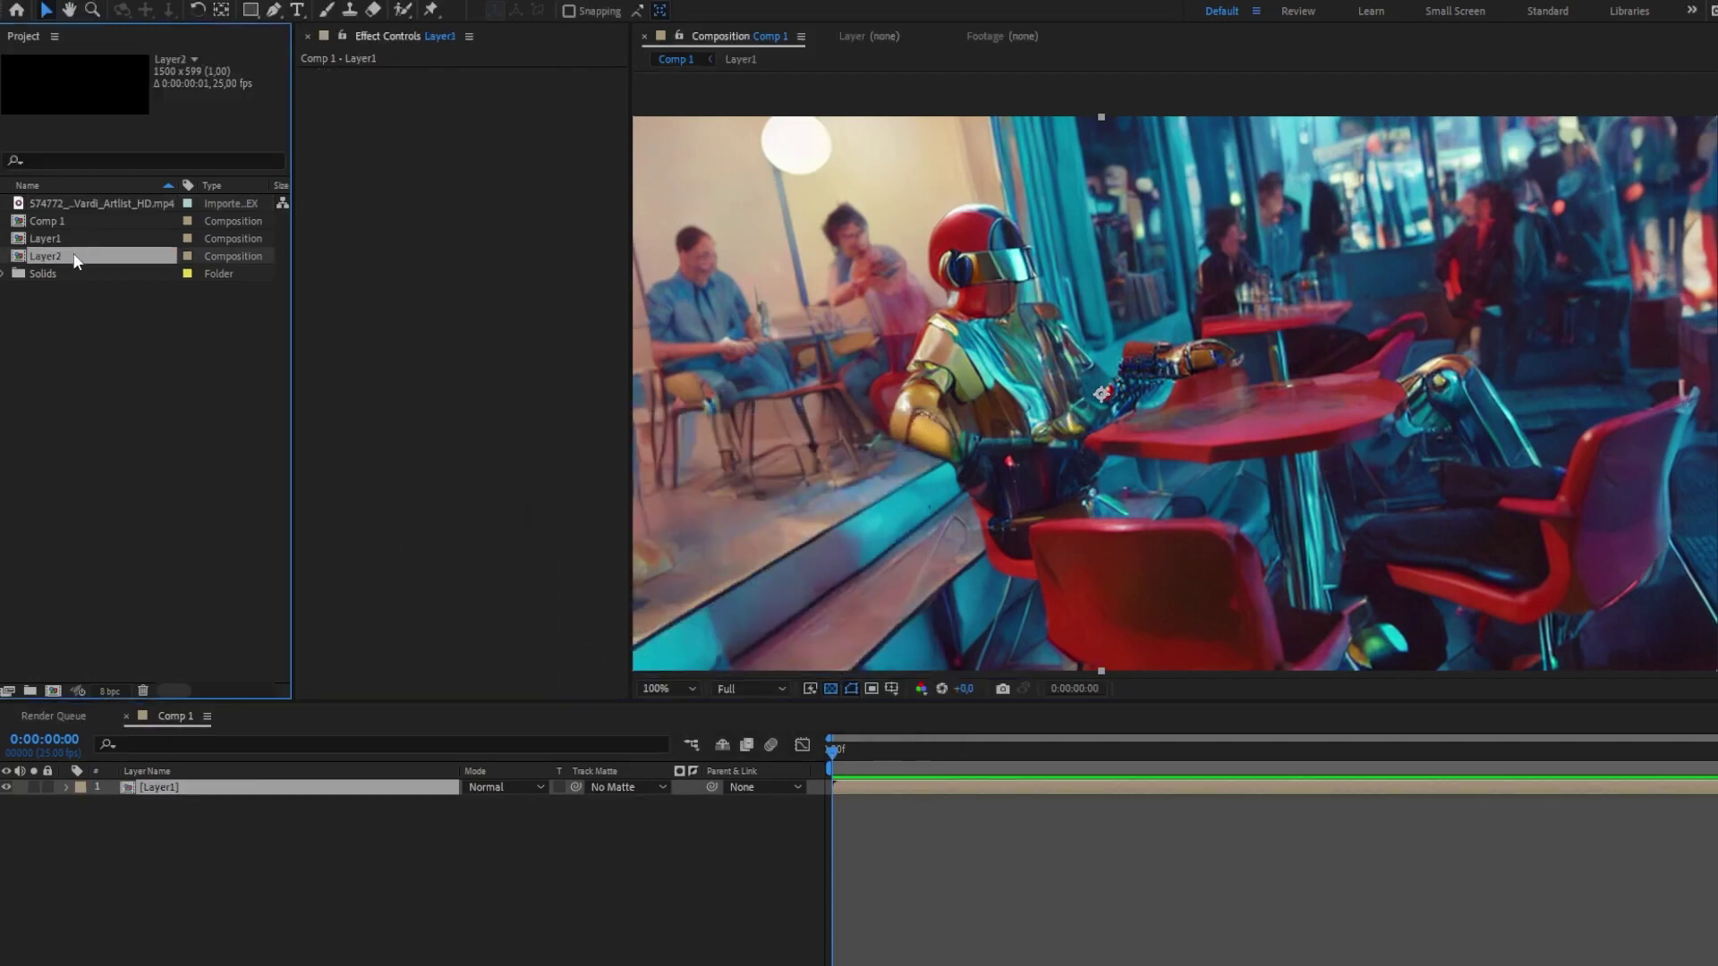
key("Return")
key("Return")
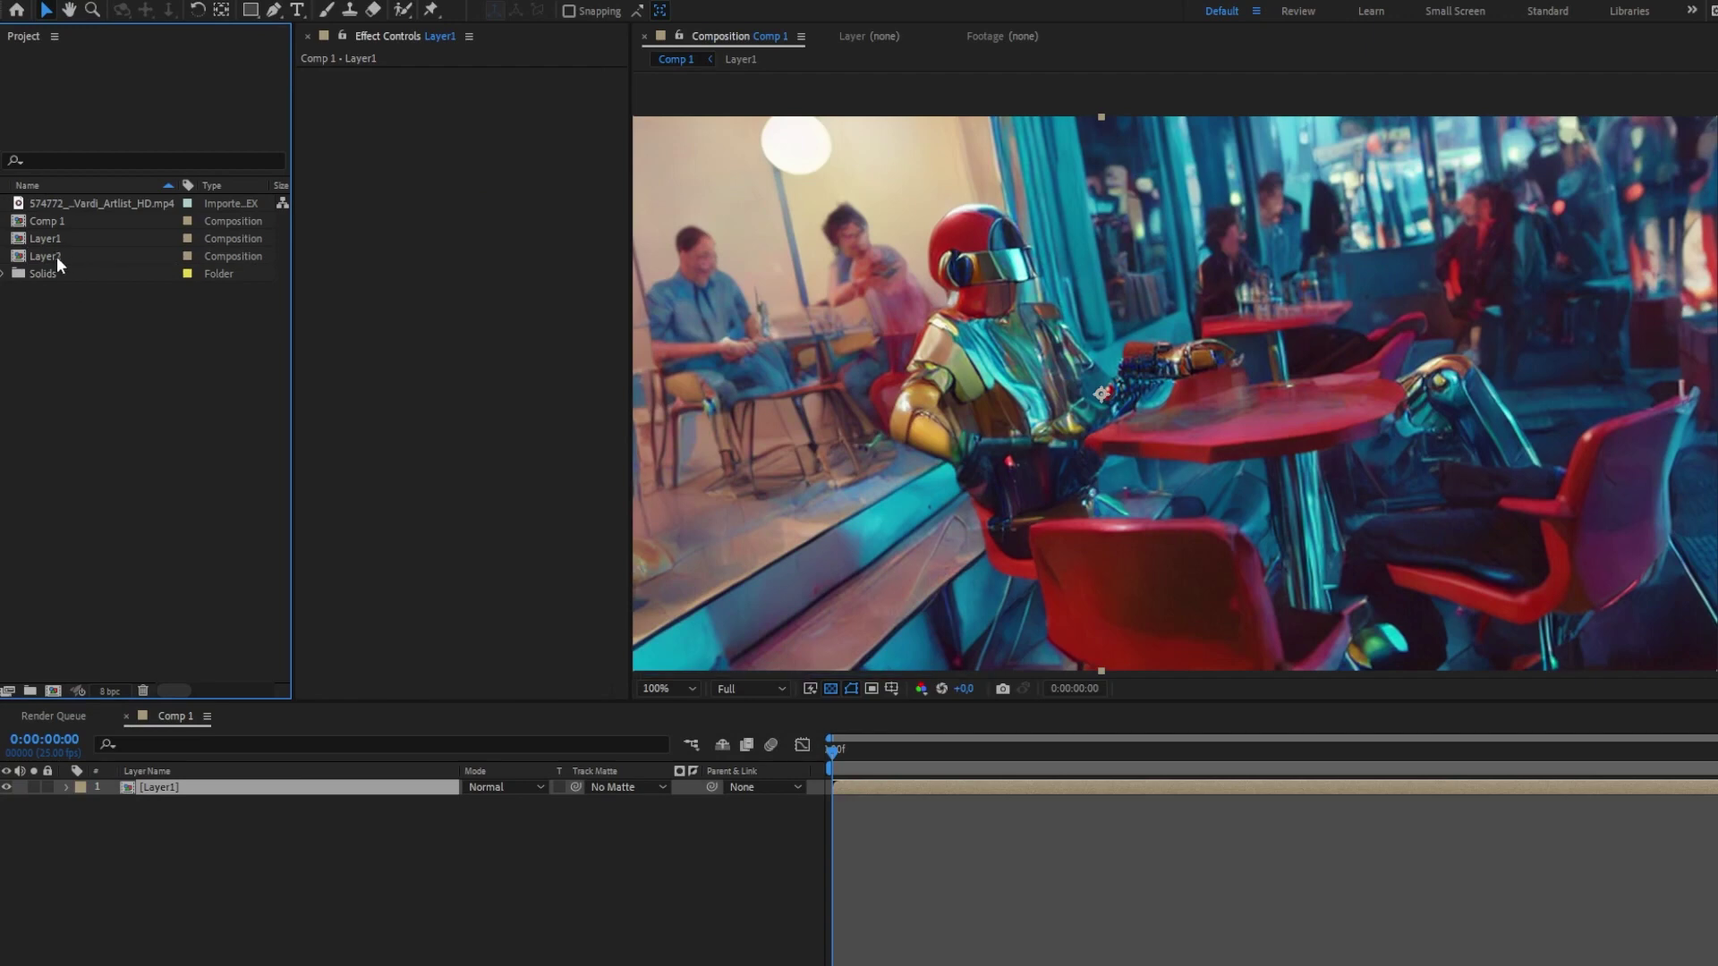
double_click(56, 256)
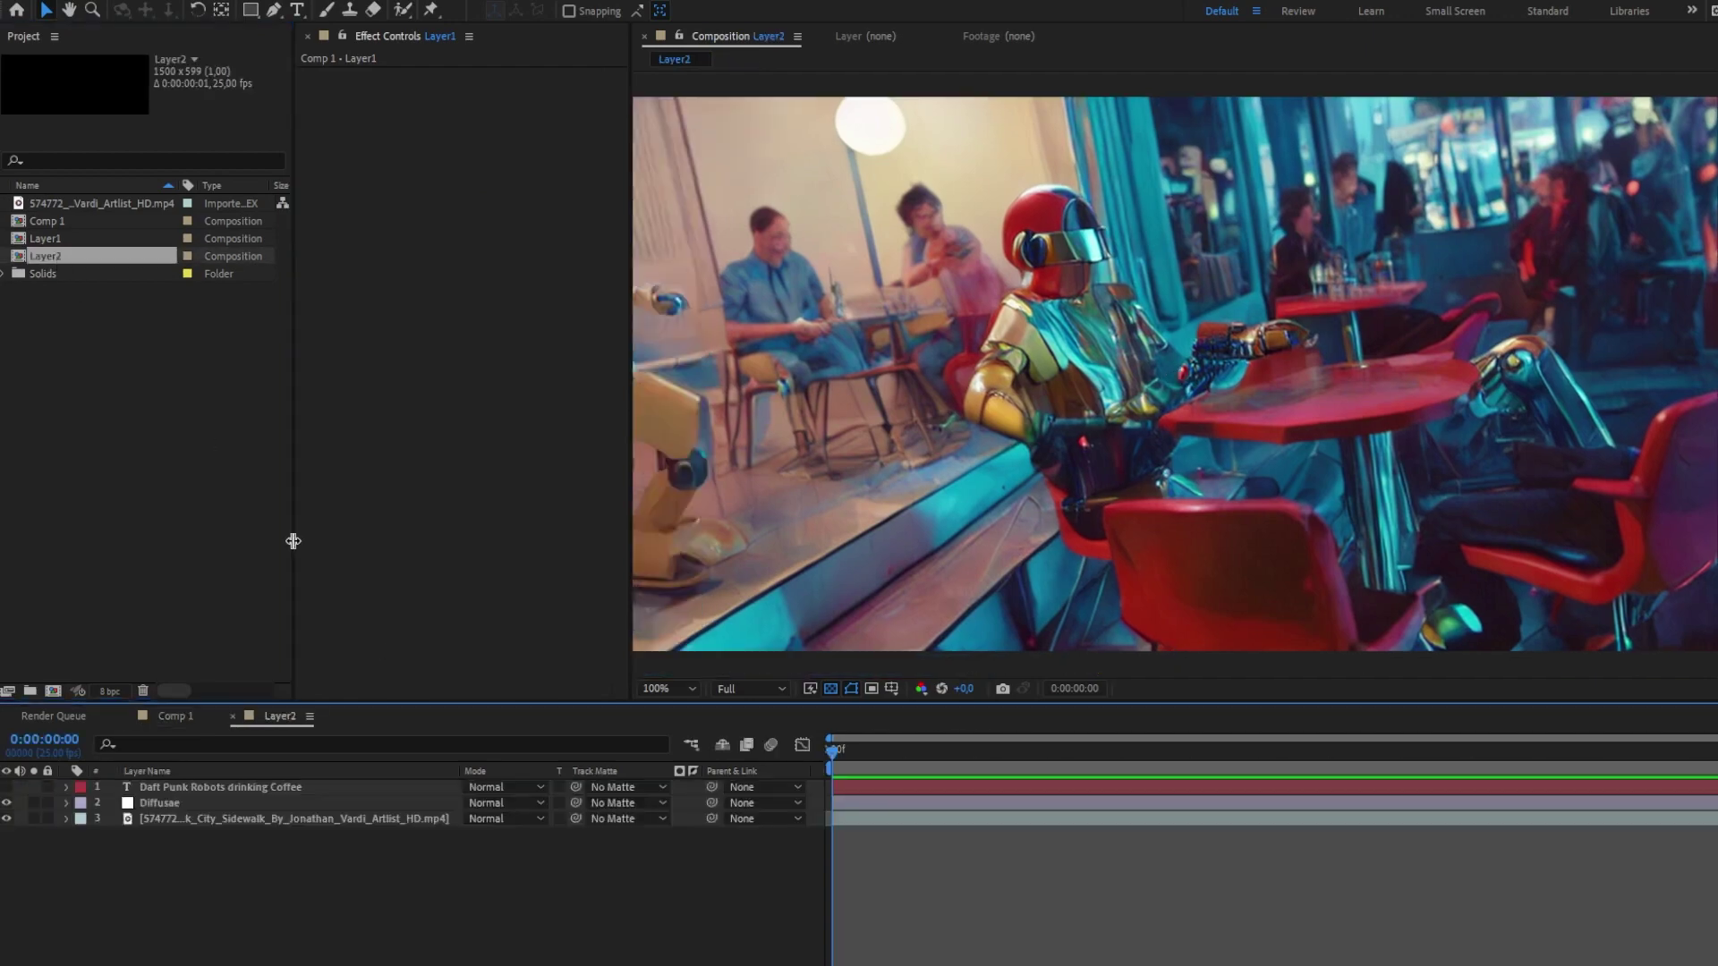
- Try Quality values of 88 and 65 in the Diffusae effect of Layer2
left_click(214, 802)
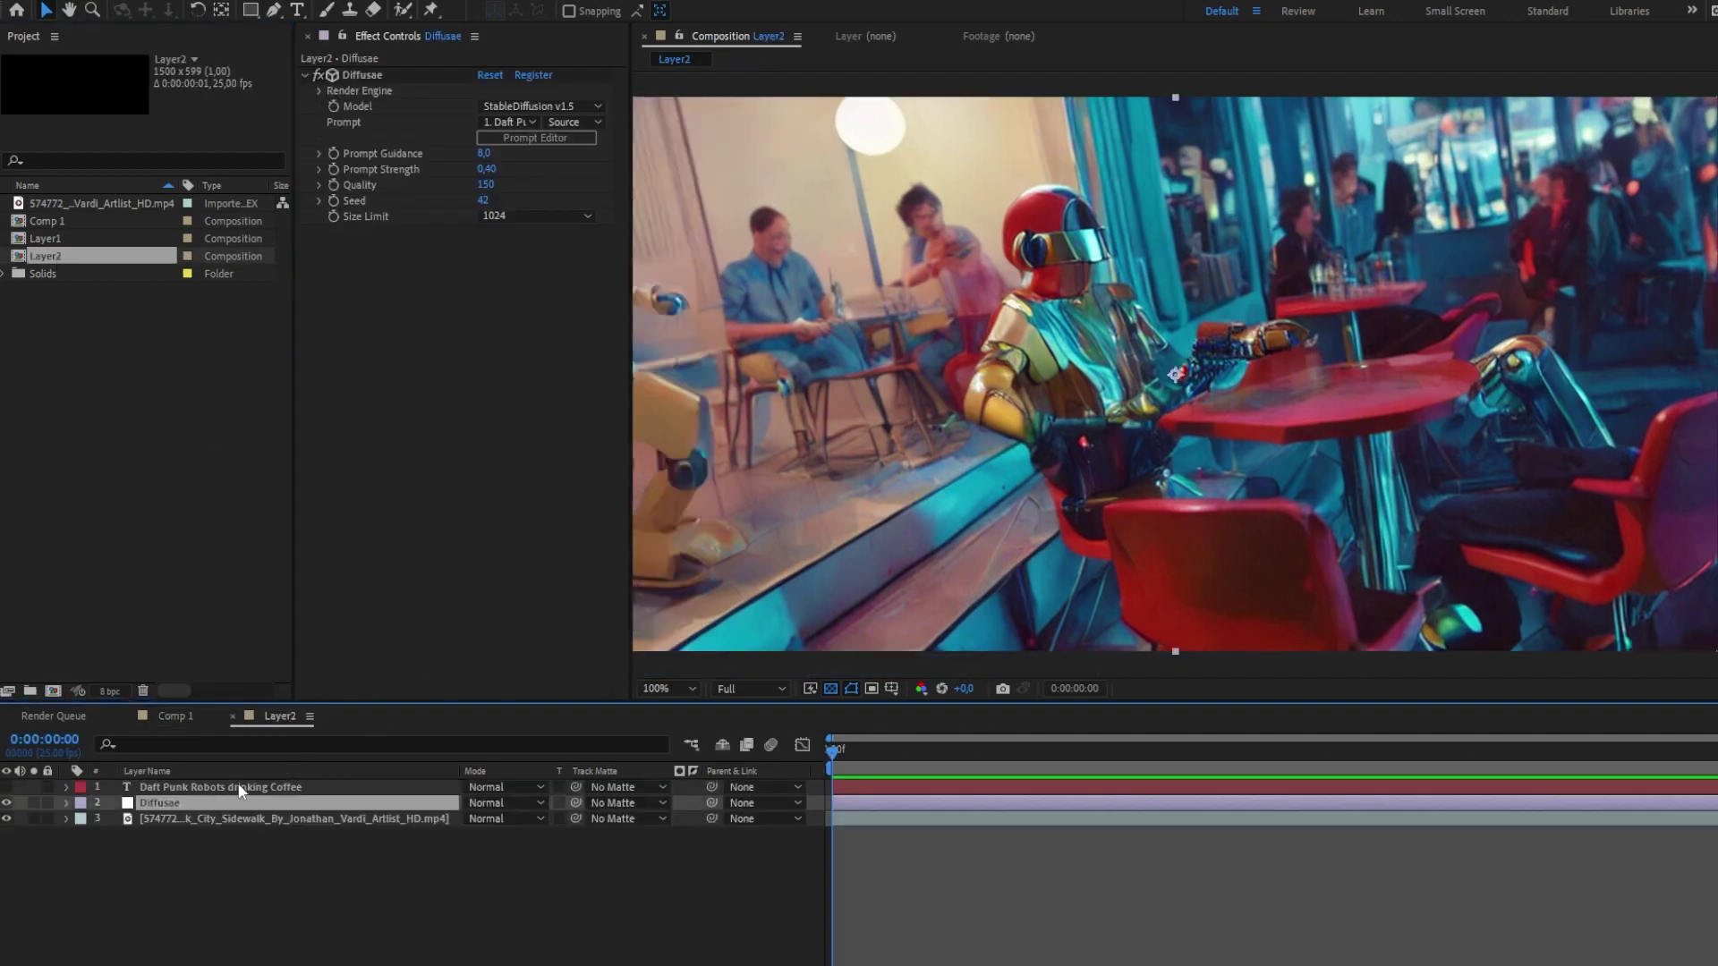
left_click(491, 185)
type("88")
key("Return")
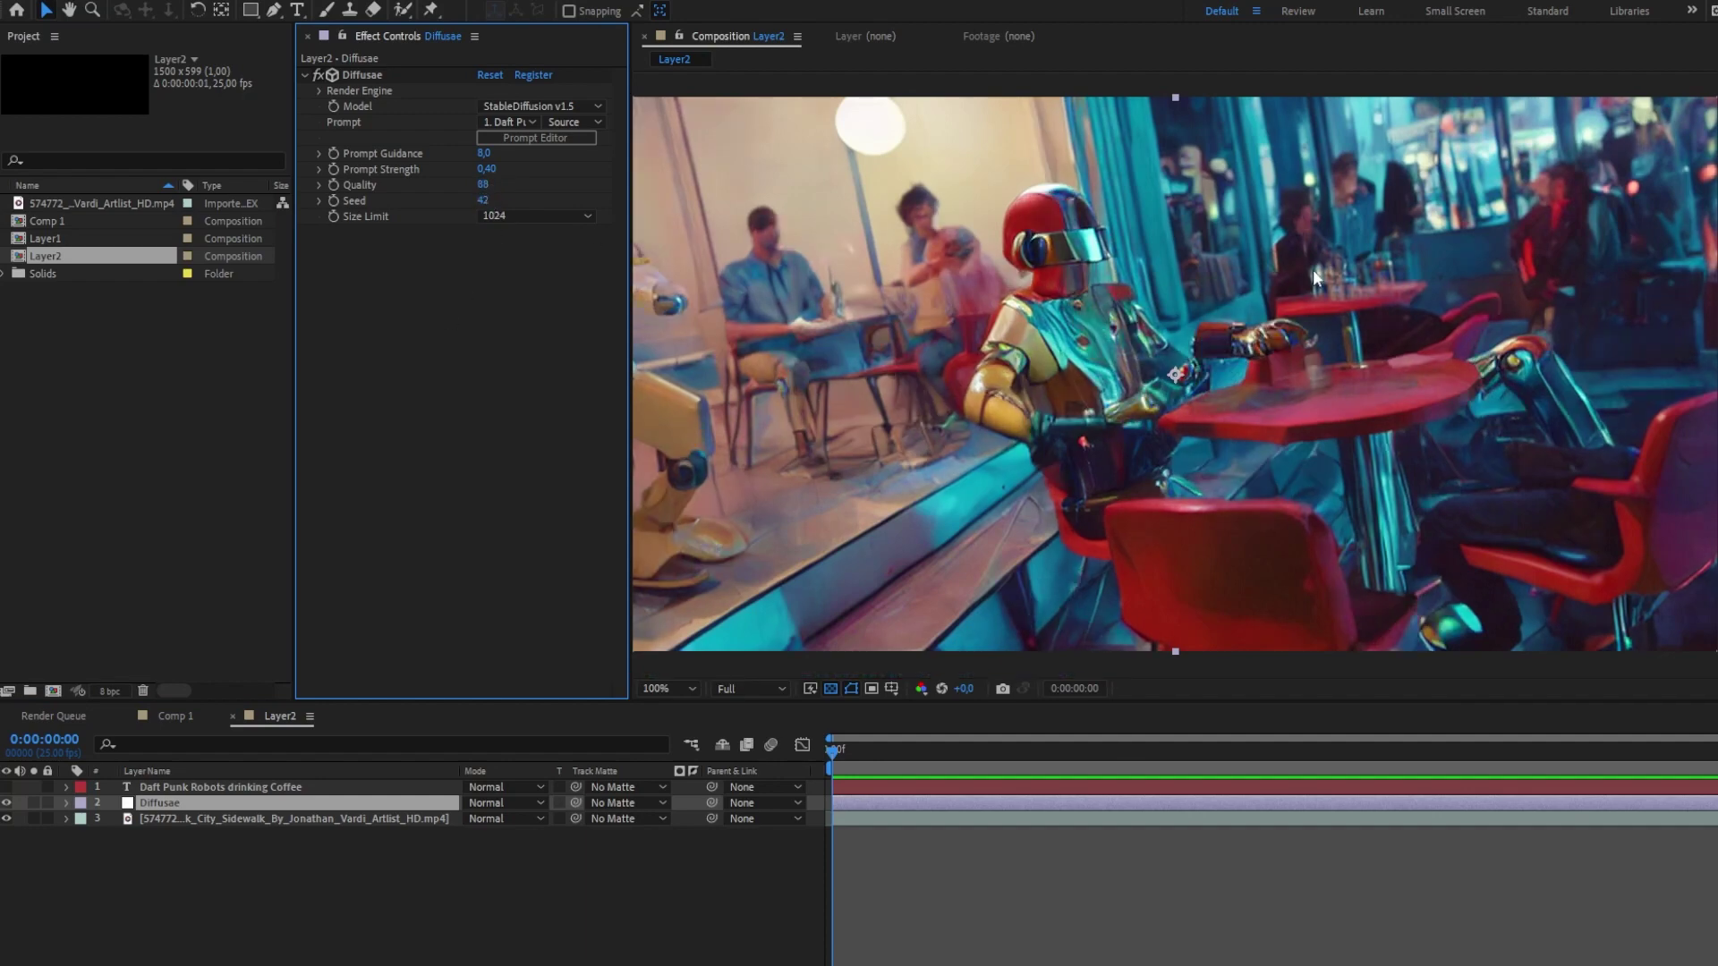
left_click_drag(1313, 270, 1133, 278)
left_click(484, 184)
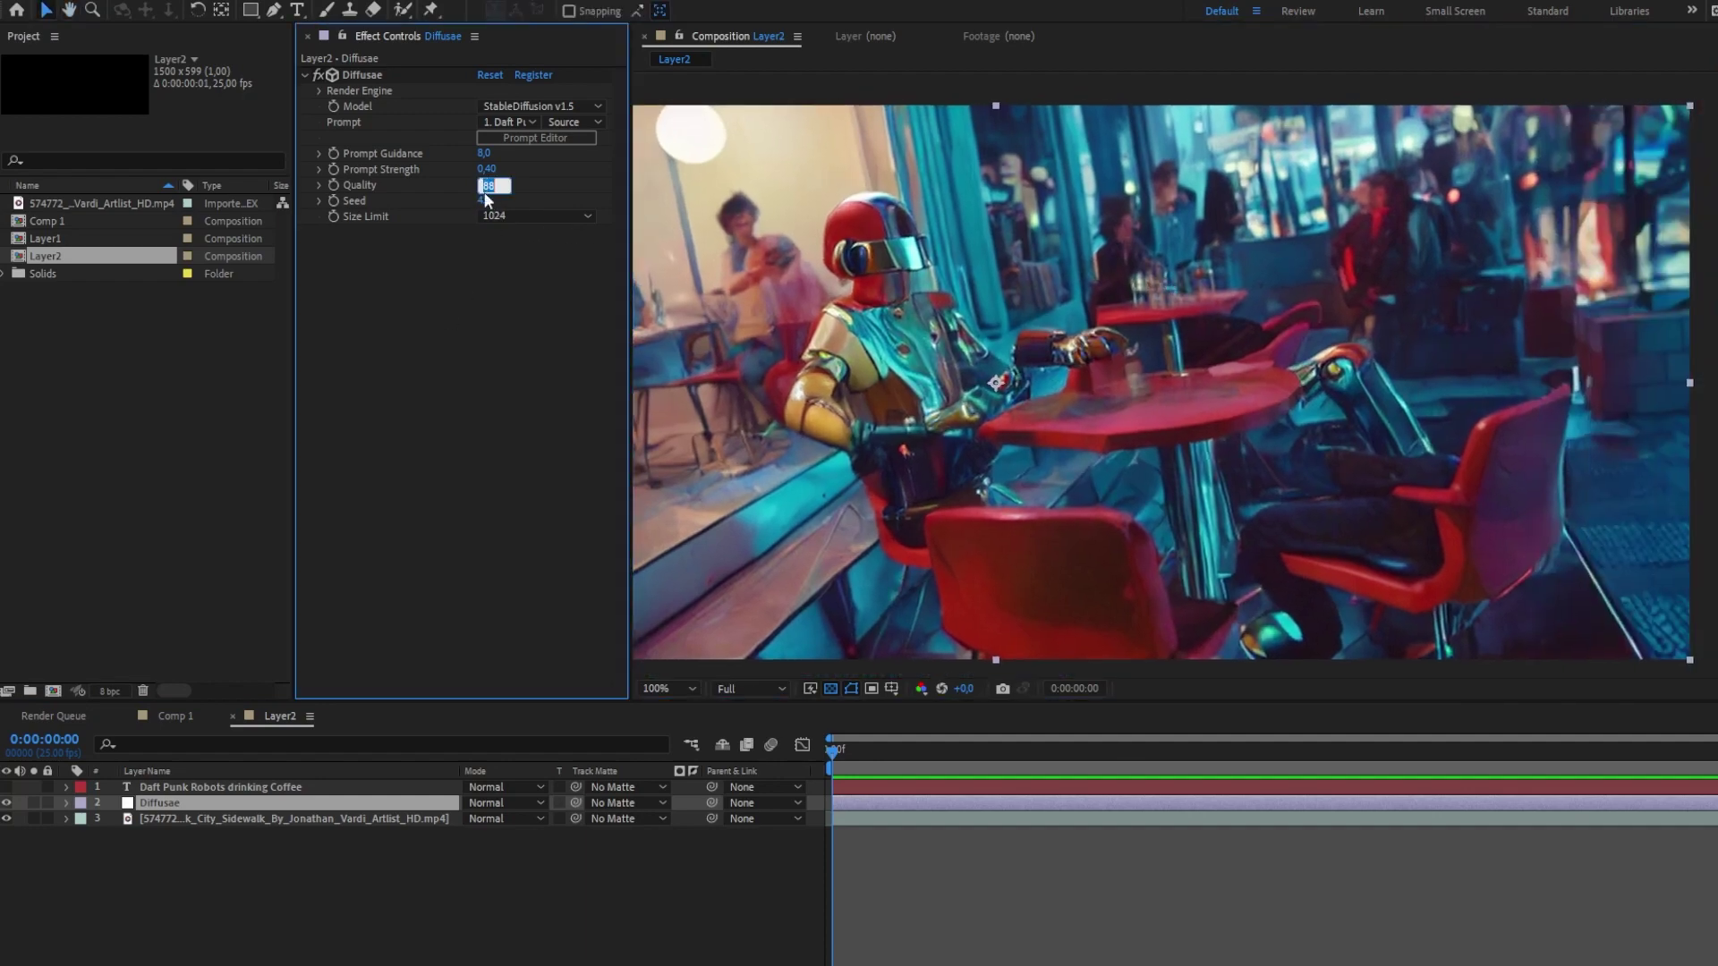
type("65")
key("Return")
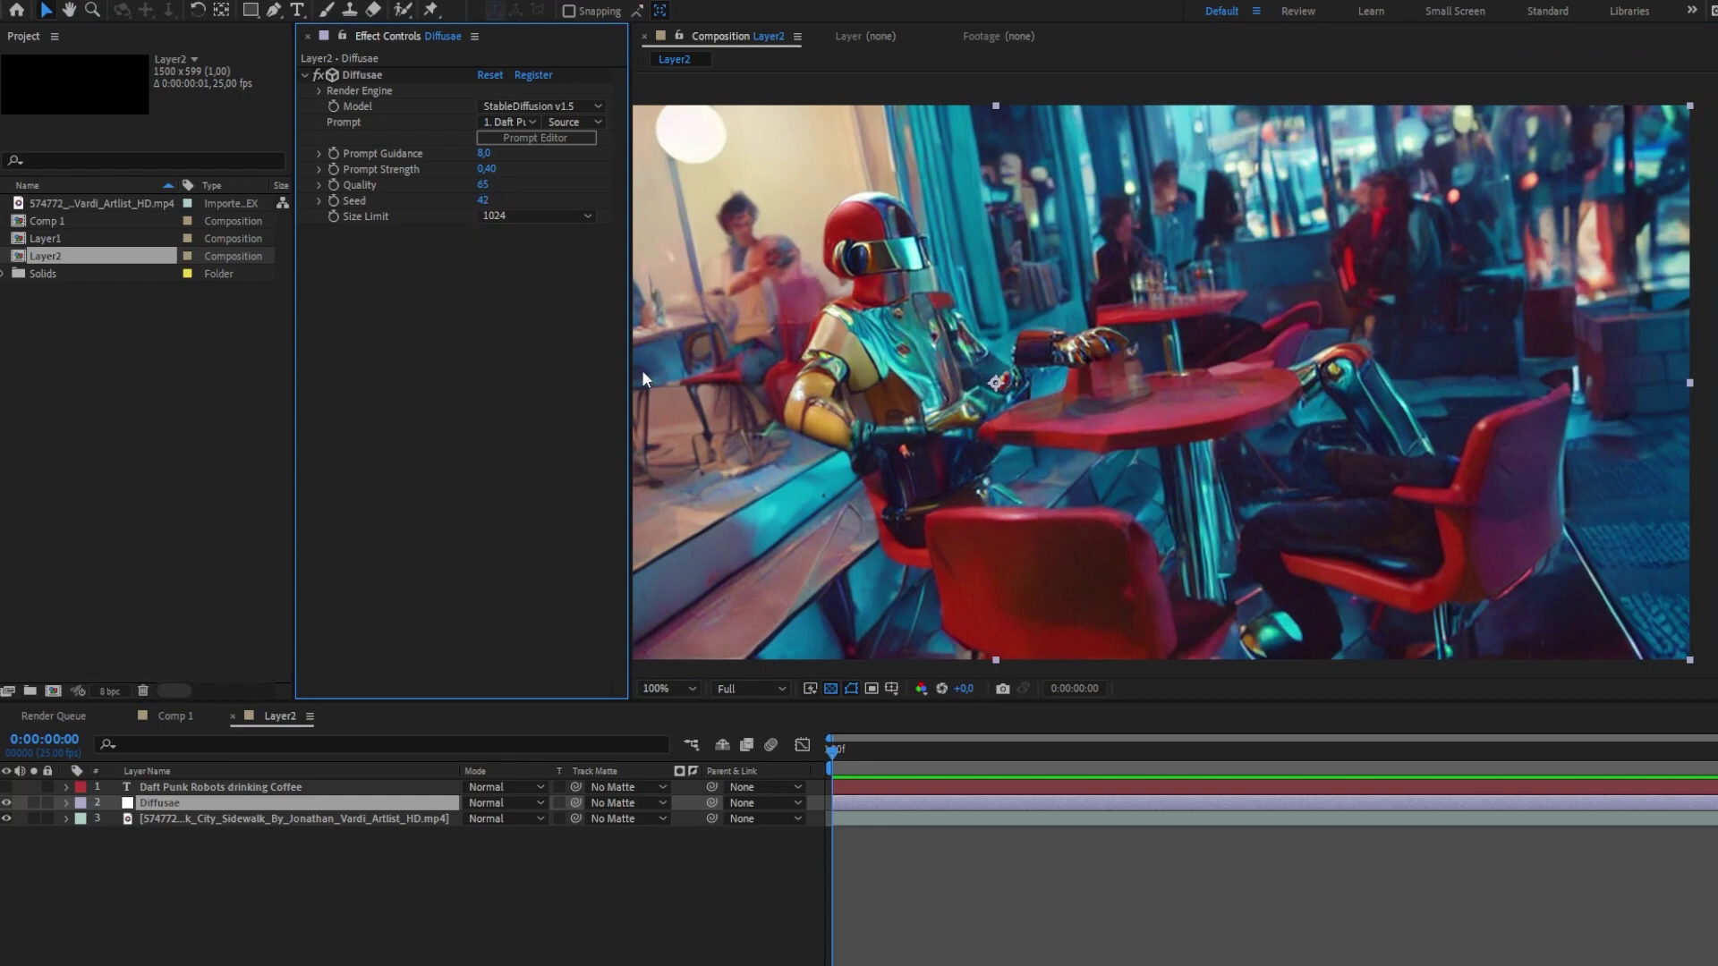
- Set the Diffusae effect's Quality to 45
left_click(486, 185)
type("45")
key("Return")
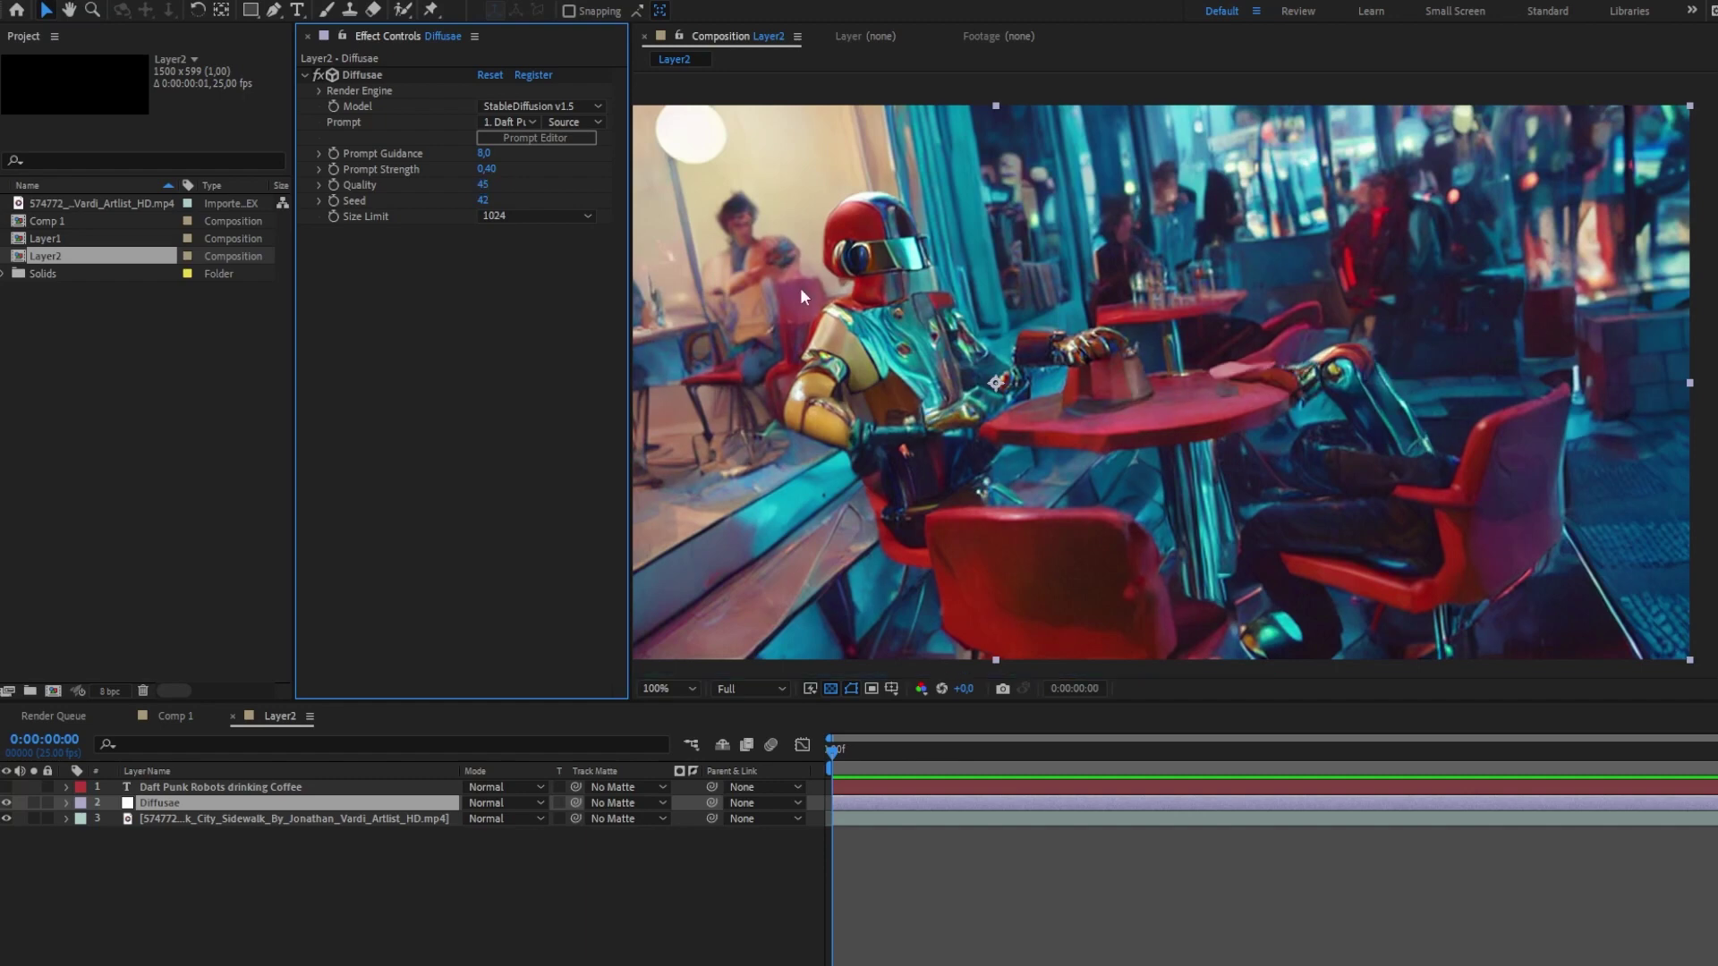
- Try a Size Limit of 768 in Layer2's Diffusae effect and restore it to 1024
left_click(501, 216)
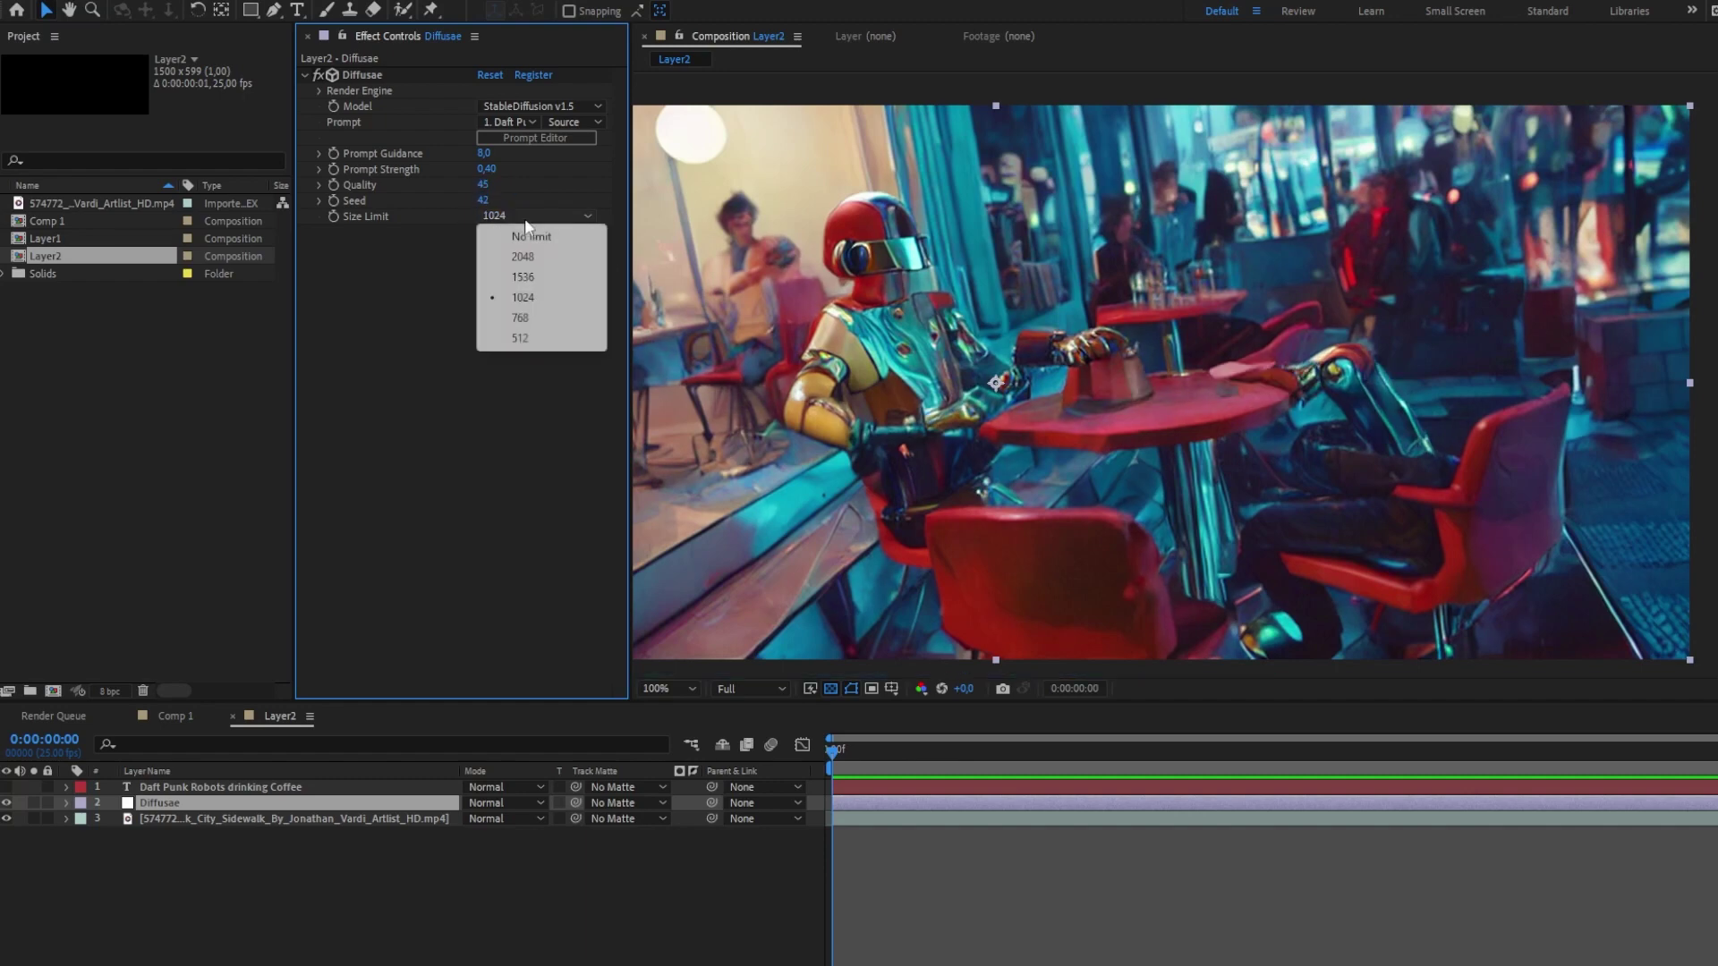
left_click(535, 313)
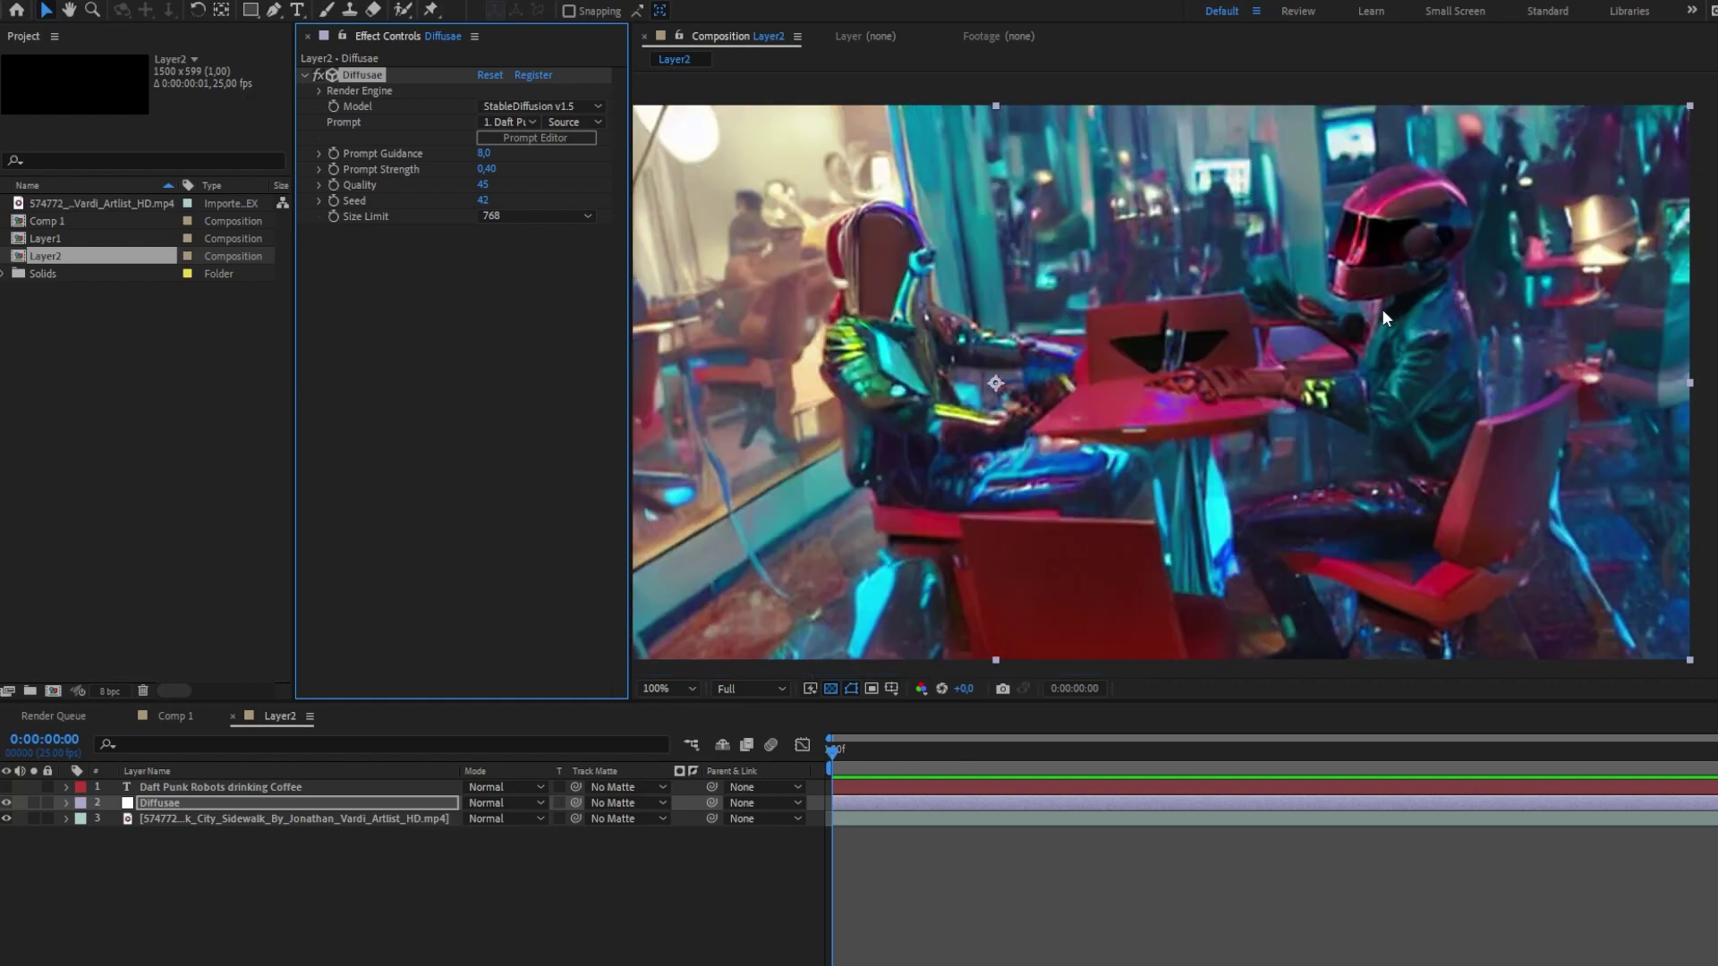
left_click(502, 217)
left_click(539, 293)
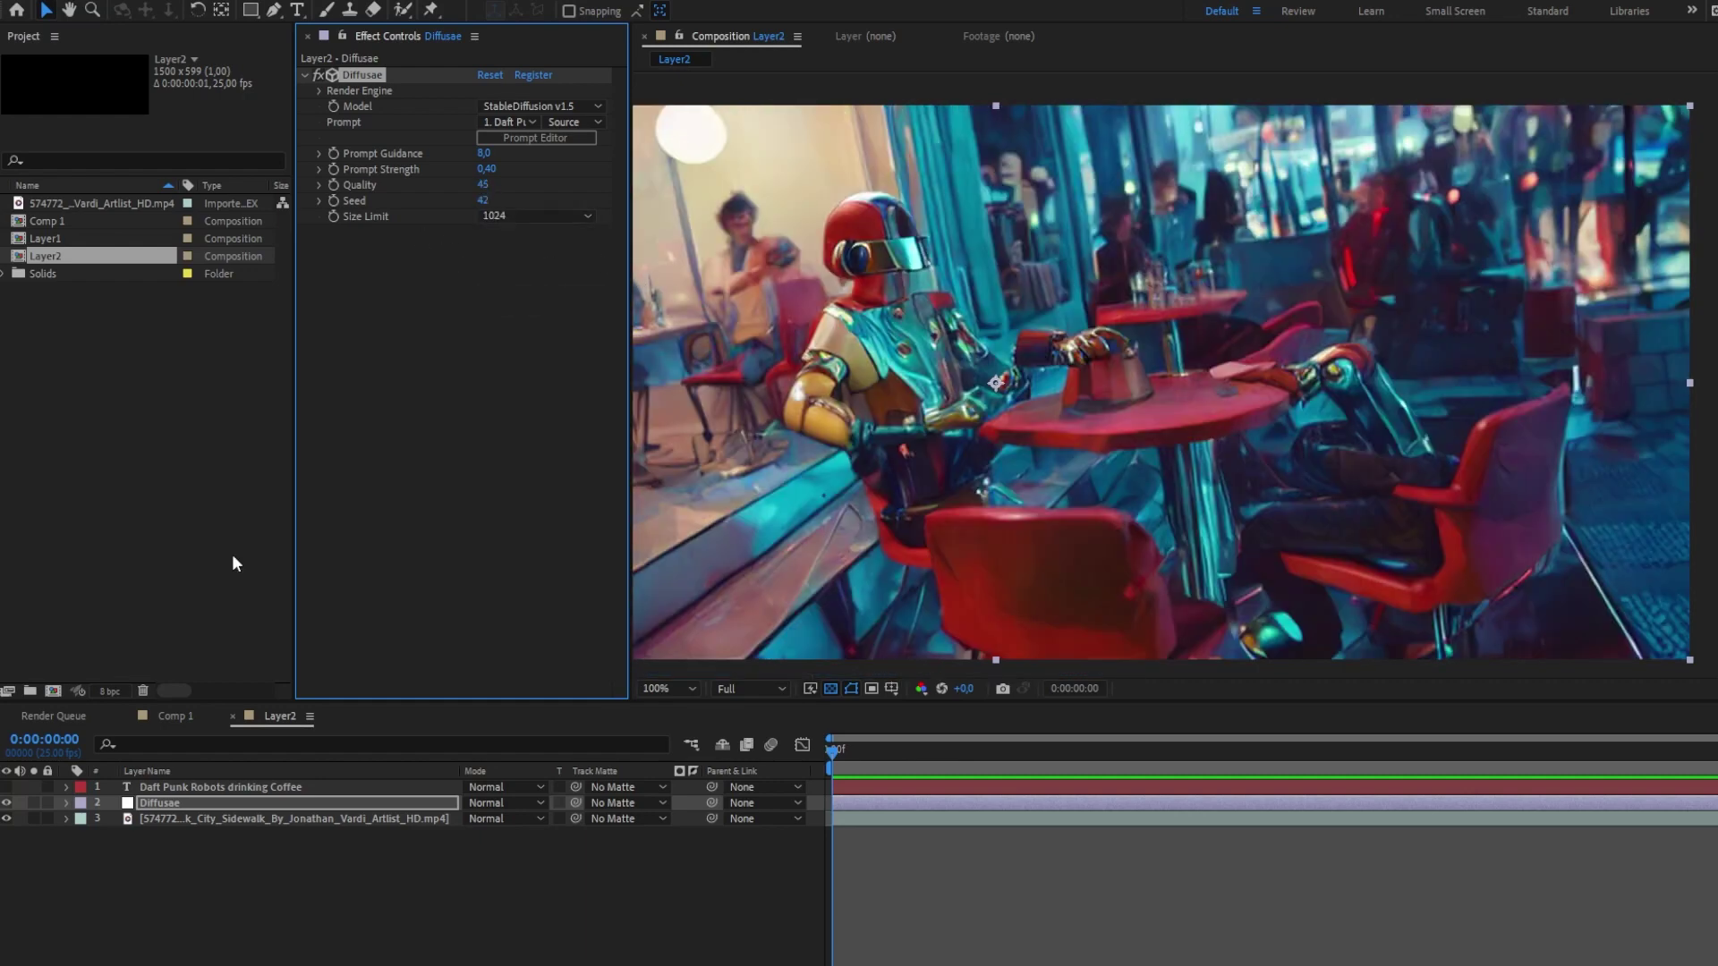
- Toggle the Diffusae layer's visibility to compare with the original footage, and leave the layer hidden
left_click(7, 803)
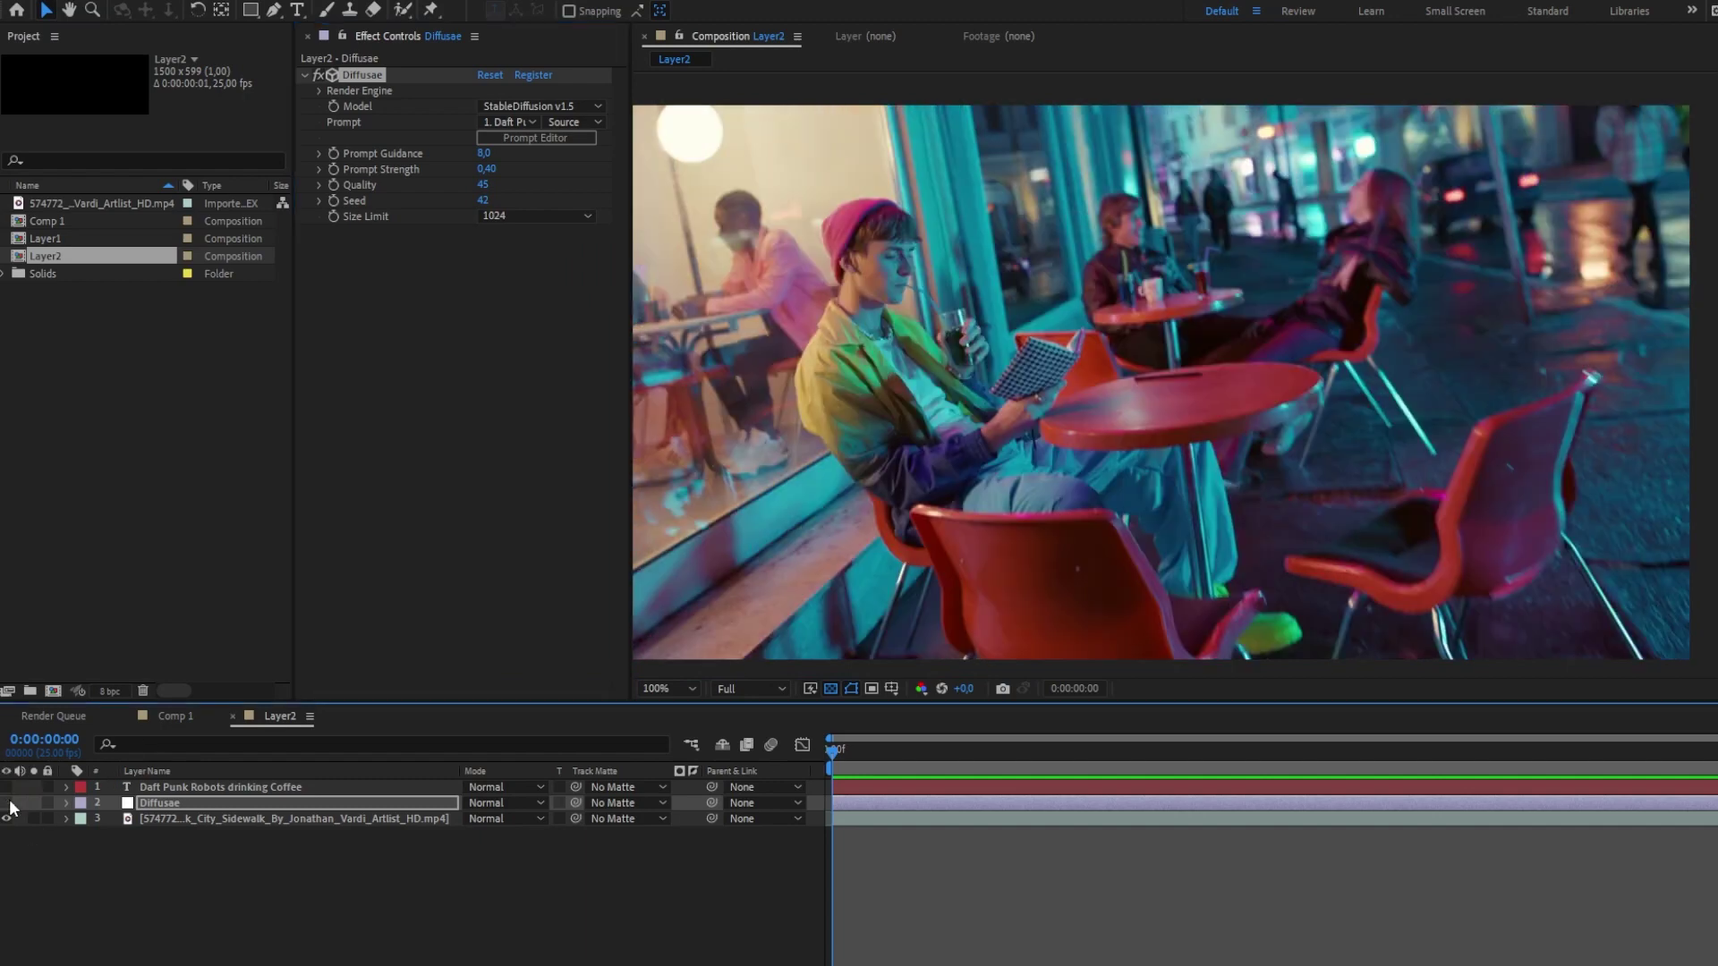
left_click(7, 802)
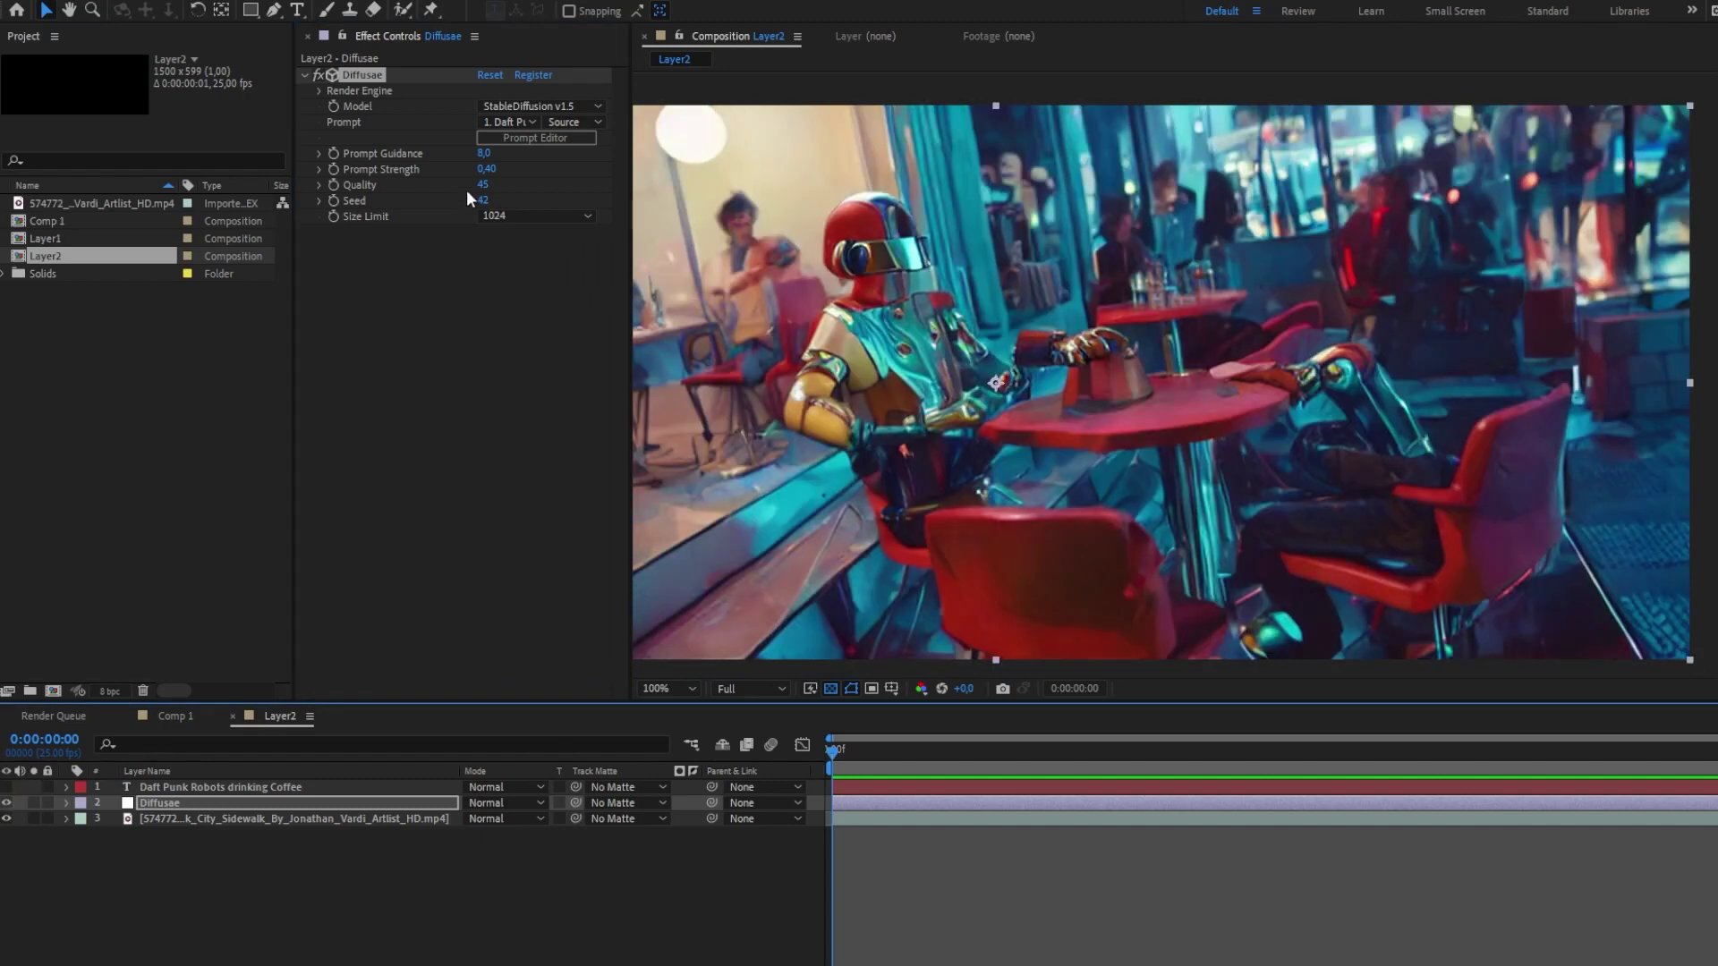
left_click(7, 803)
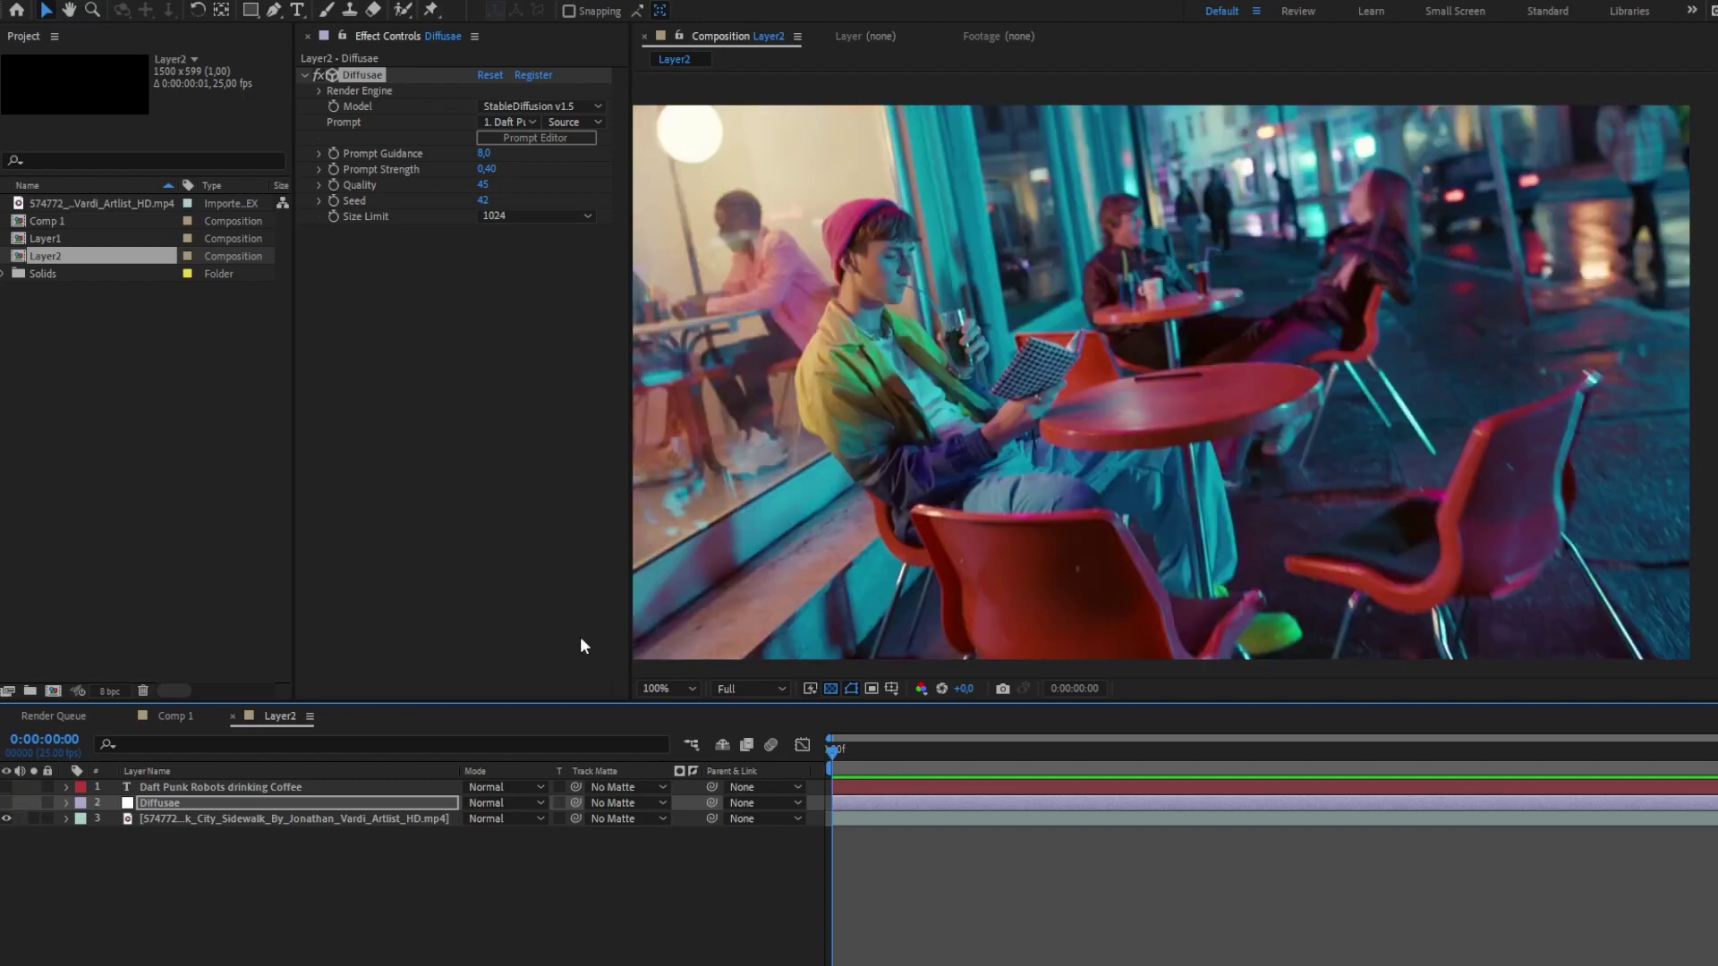
- Duplicate the café footage layer and draw a rectangular mask around the seated reader on the upper copy
left_click(142, 818)
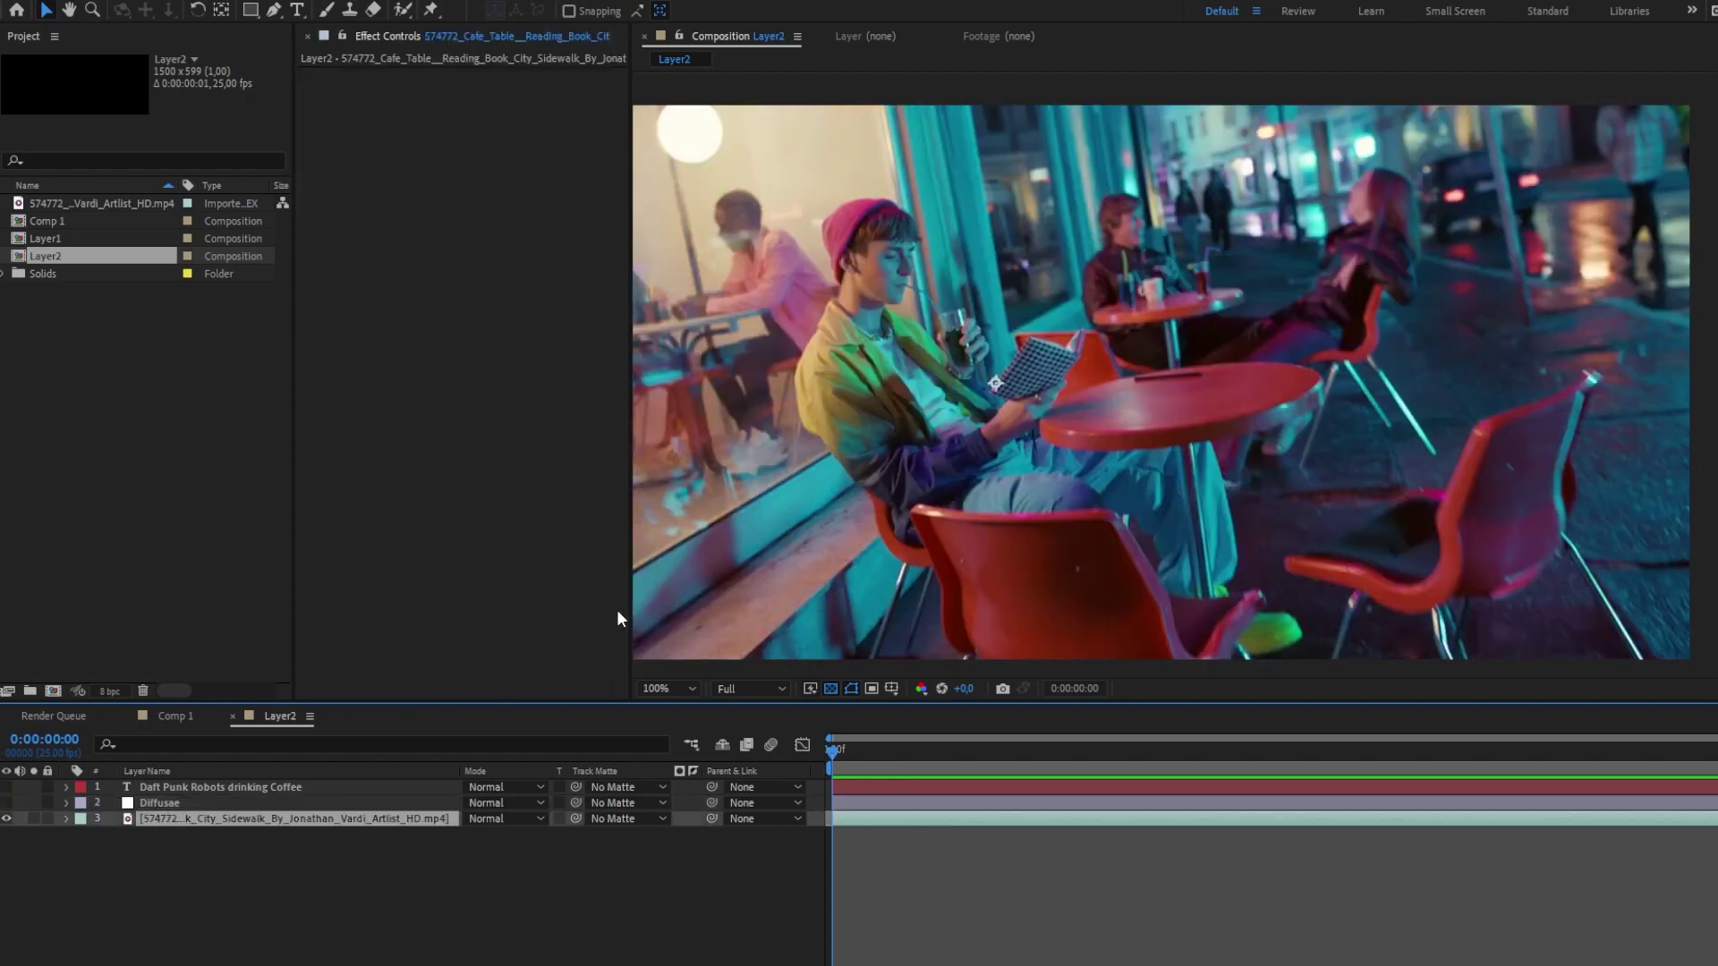
key("ctrl+d")
key("q")
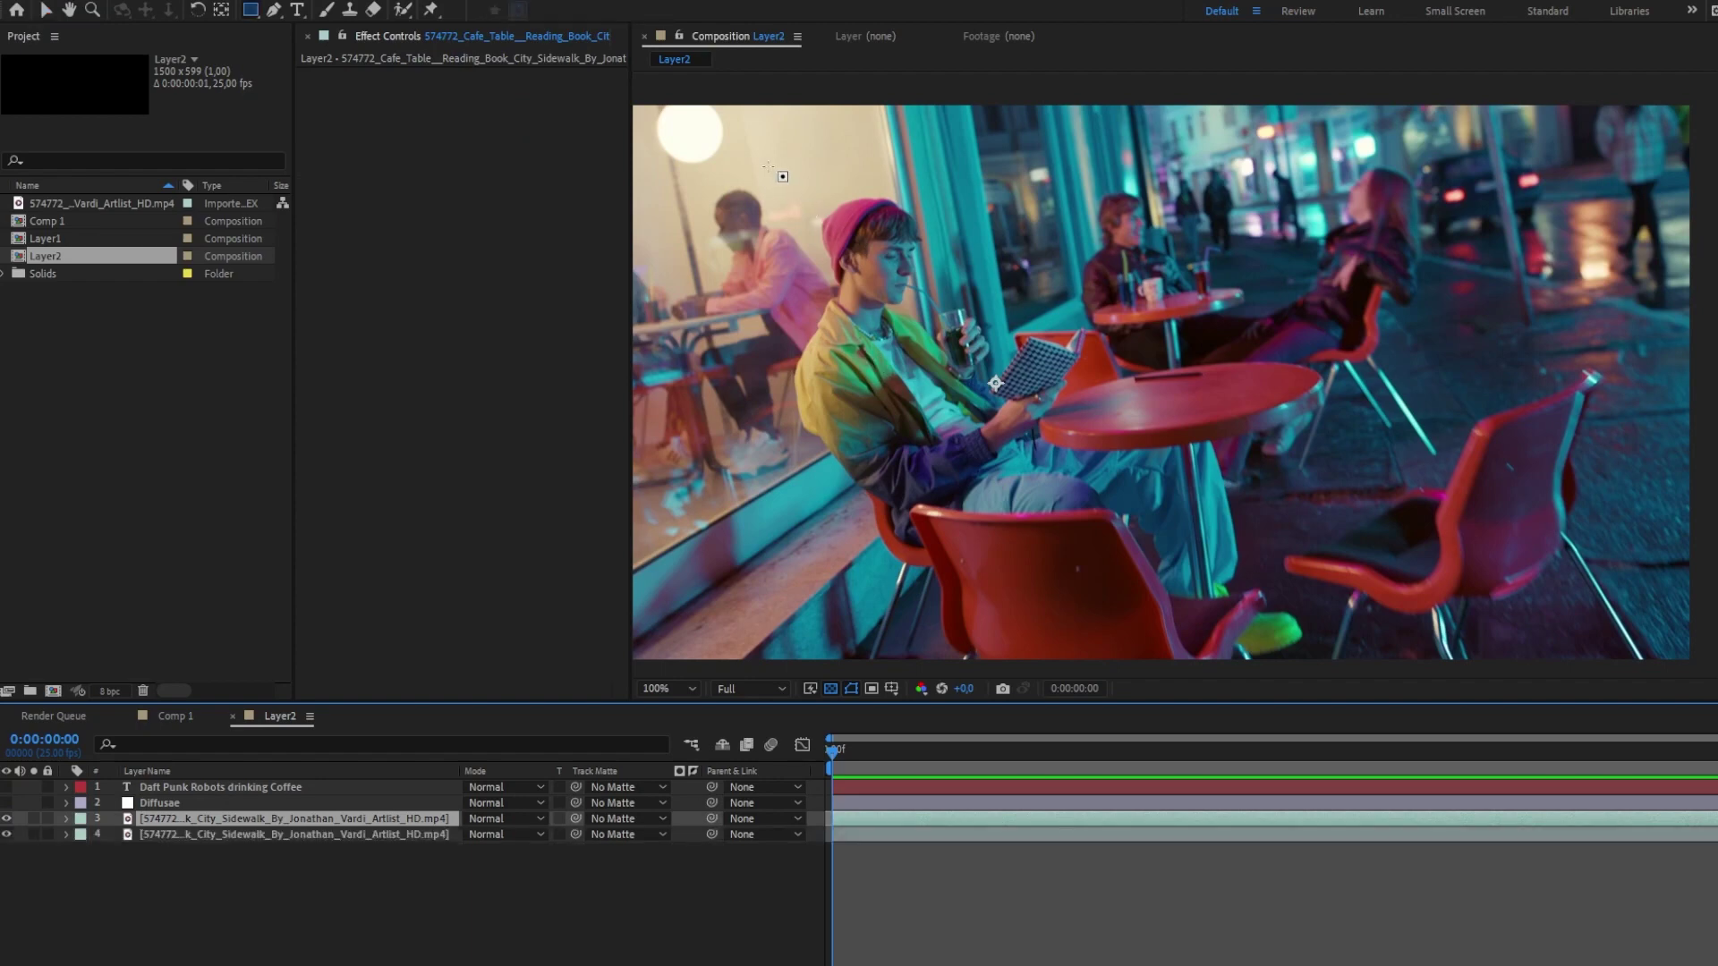
mouse_move(753, 154)
left_mouse_down()
mouse_move(1082, 604)
mouse_move(1151, 637)
left_mouse_up()
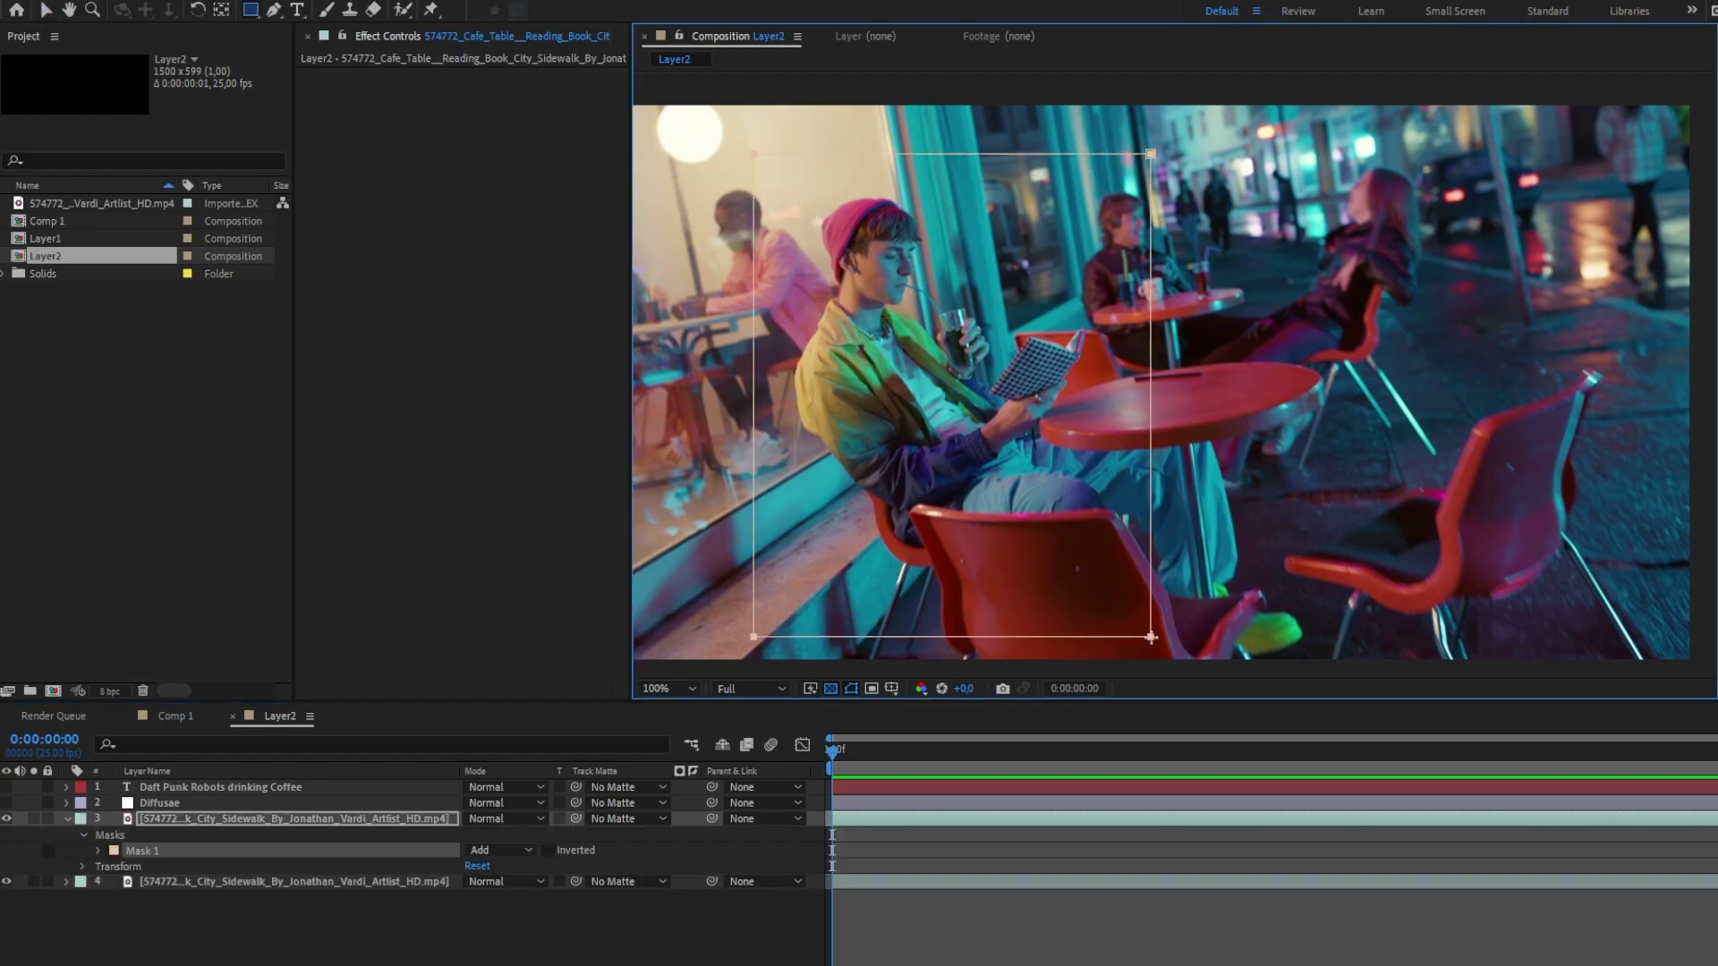
- Mirror the masked footage copy horizontally by setting its Scale to -100, 100%
left_click(201, 816)
key("s")
left_click(494, 834)
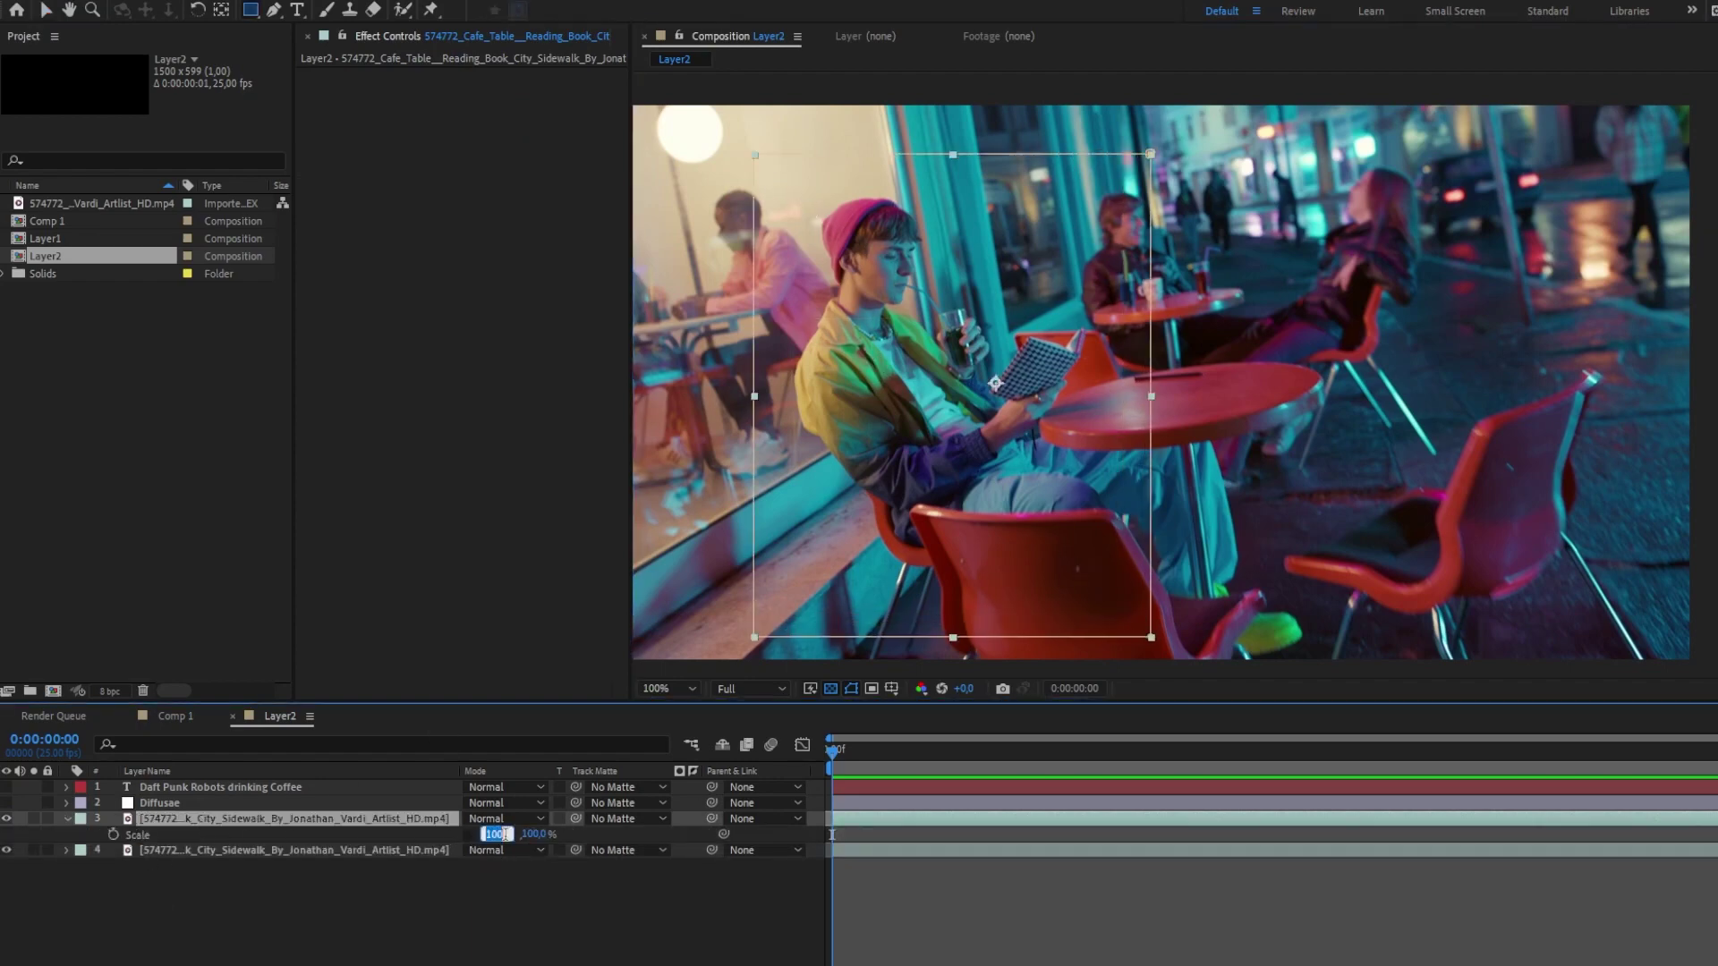
type("-100")
key("Return")
- Move the mirrored reader to the opposite side of the red table and rotate it to fit the scene
key("v")
left_click_drag(1165, 319, 1497, 302)
key("w")
left_click_drag(1497, 231, 1399, 260)
key("v")
- Add mask points on the mirrored copy's upper and table-side edges and pull that corner inward toward the reader's glass
key("g")
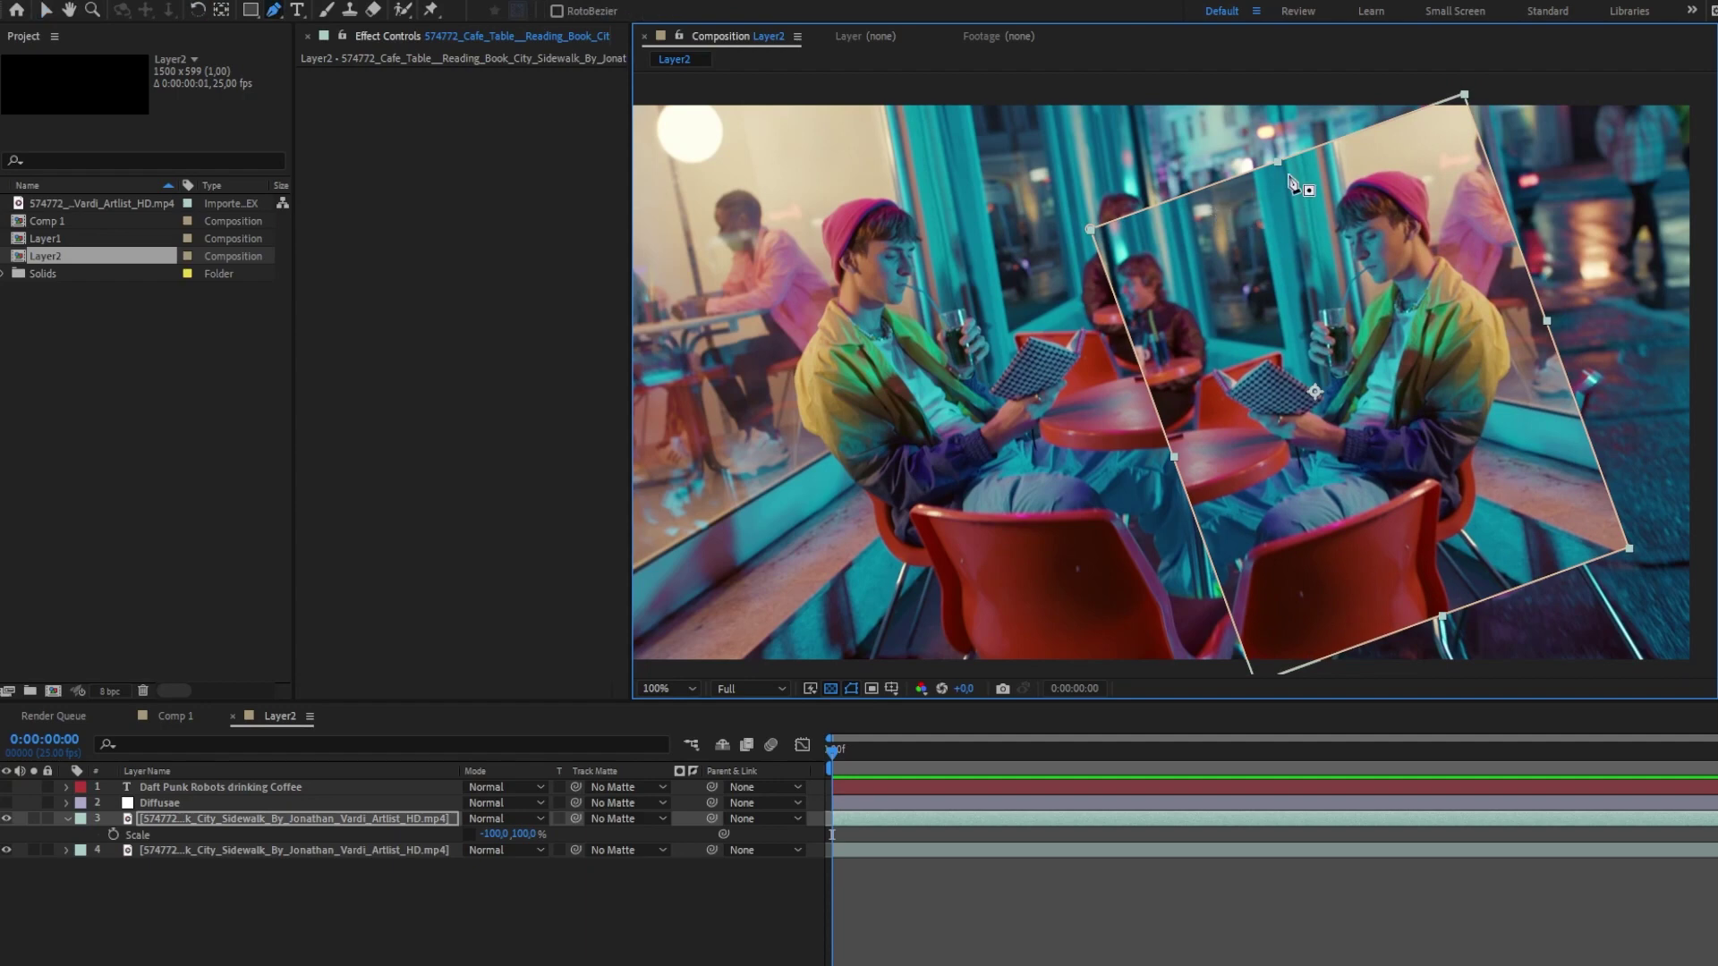
left_click(1286, 158)
left_click(1167, 440)
left_click_drag(1090, 229, 1311, 299)
left_click_drag(1168, 440, 1186, 371)
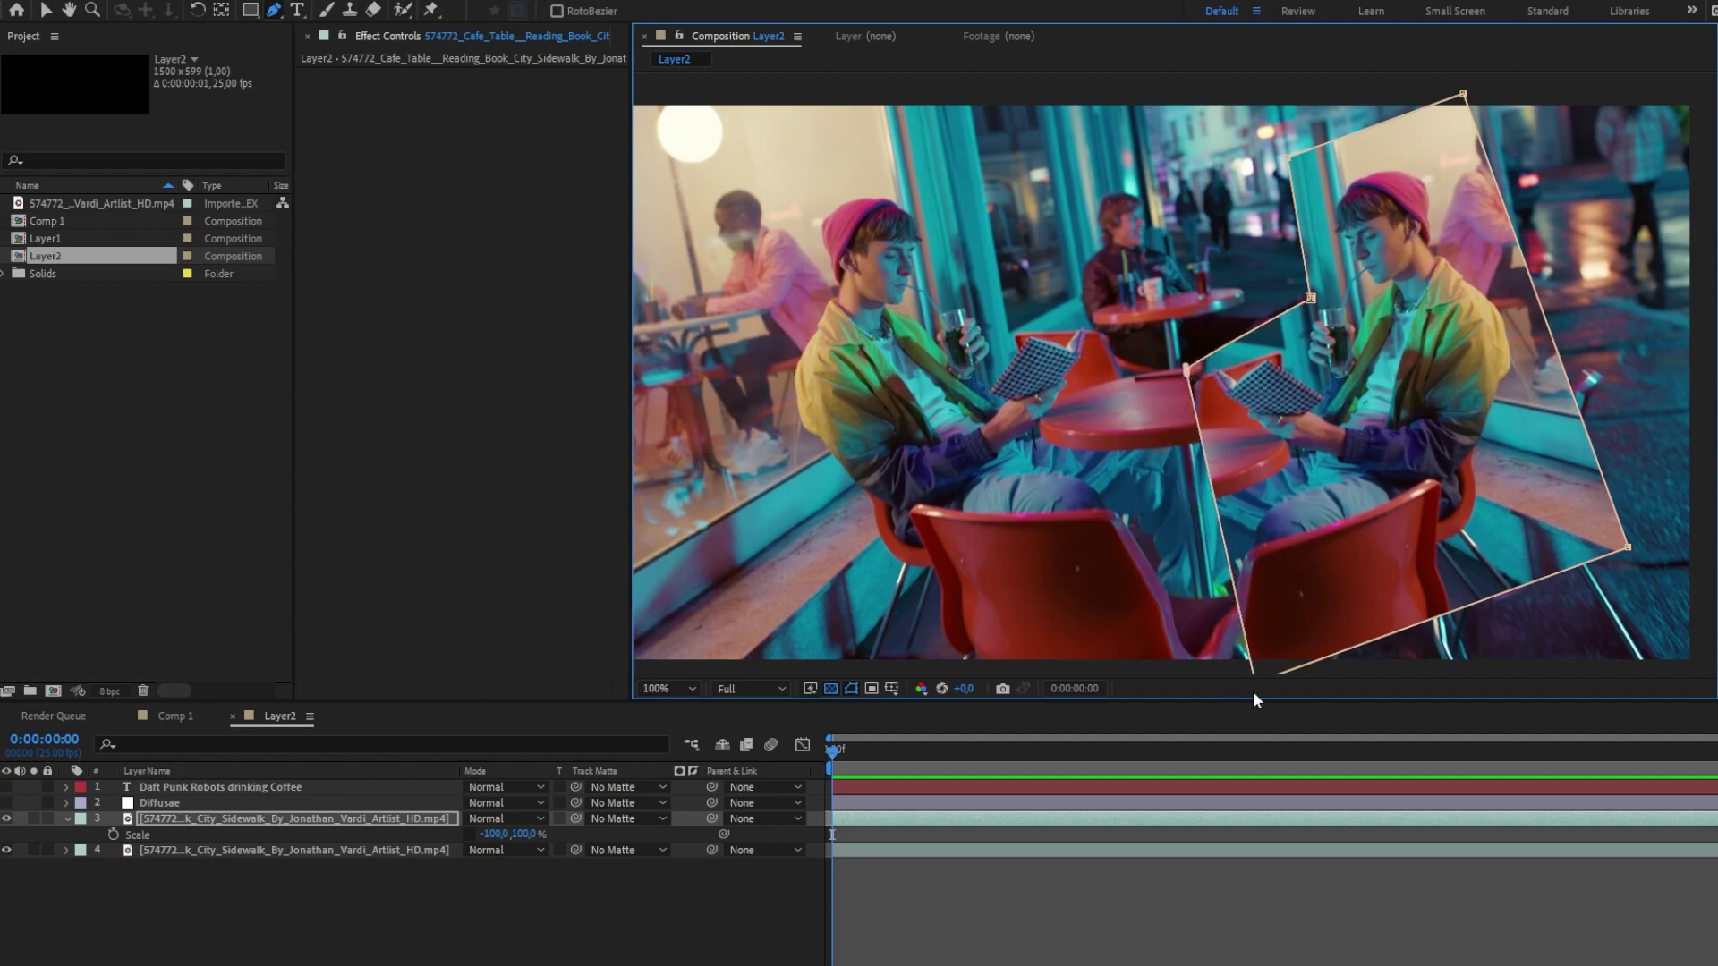
- Add points to the mask's lower table-side edge and curve it tightly beneath the mirrored reader's book and arm
left_click(1218, 509)
left_click(1375, 641)
left_click_drag(1325, 642, 1273, 411)
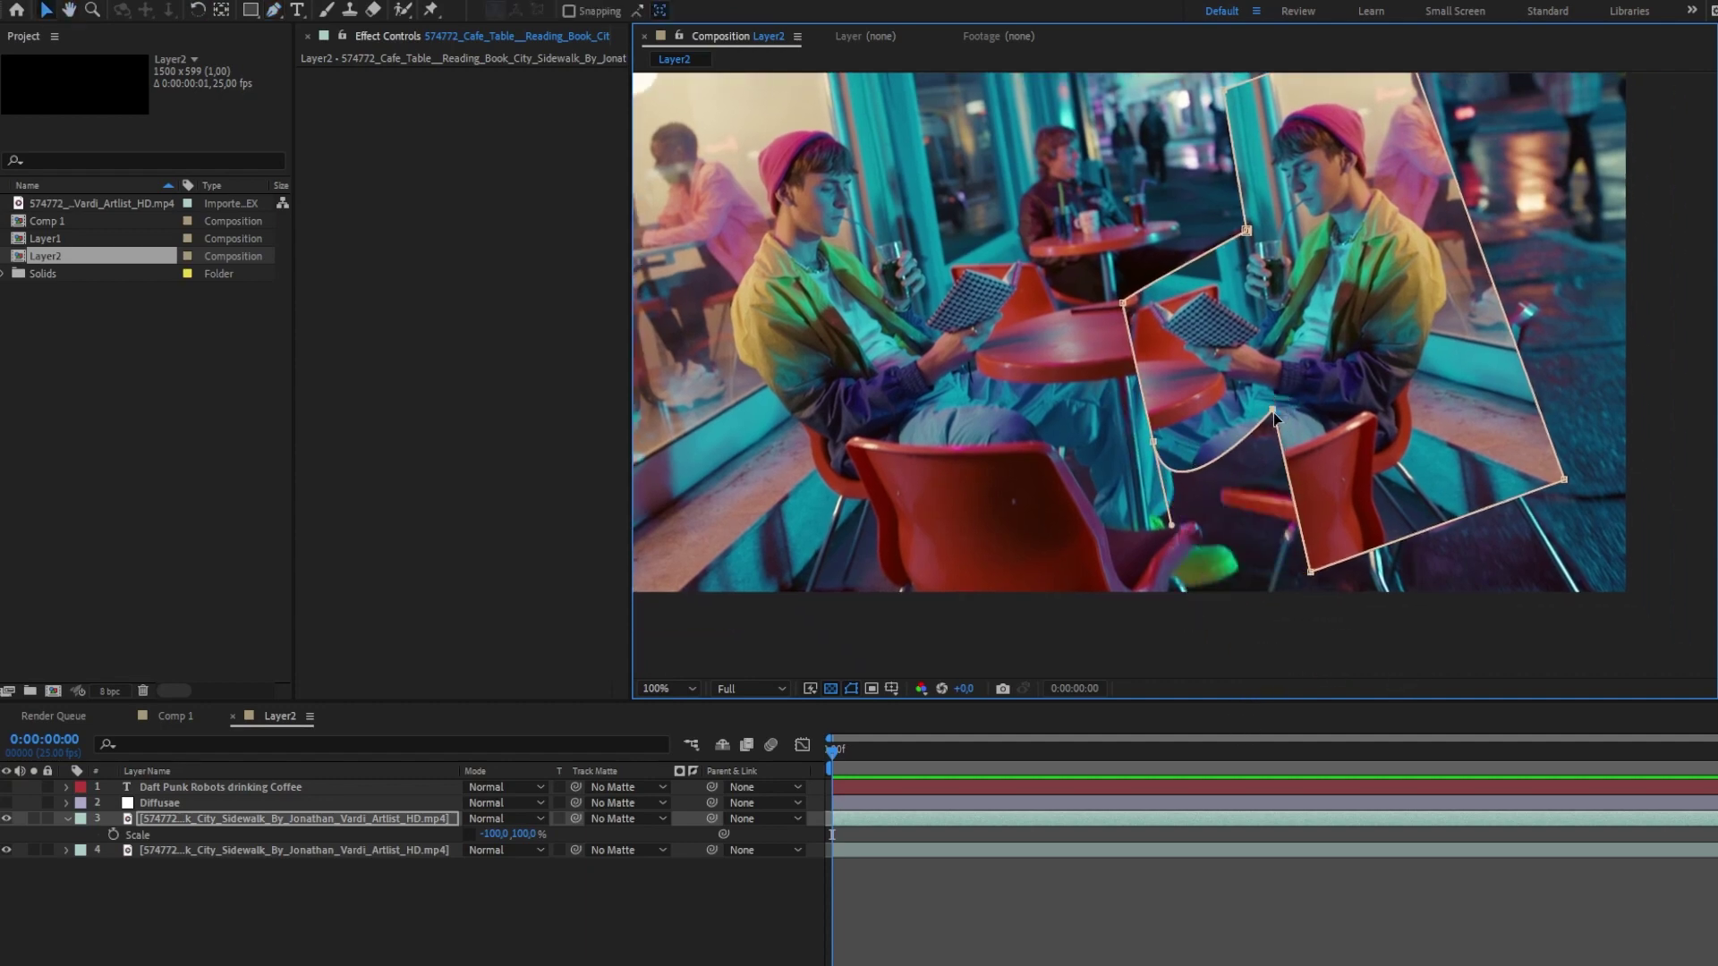
left_click_drag(1154, 442, 1157, 355)
left_click_drag(1141, 284, 1138, 337)
- Pull the mask's remaining lower and outer corners in around the mirrored reader's hips, back and head
left_click_drag(1311, 572, 1480, 504)
left_click_drag(1570, 596, 1488, 430)
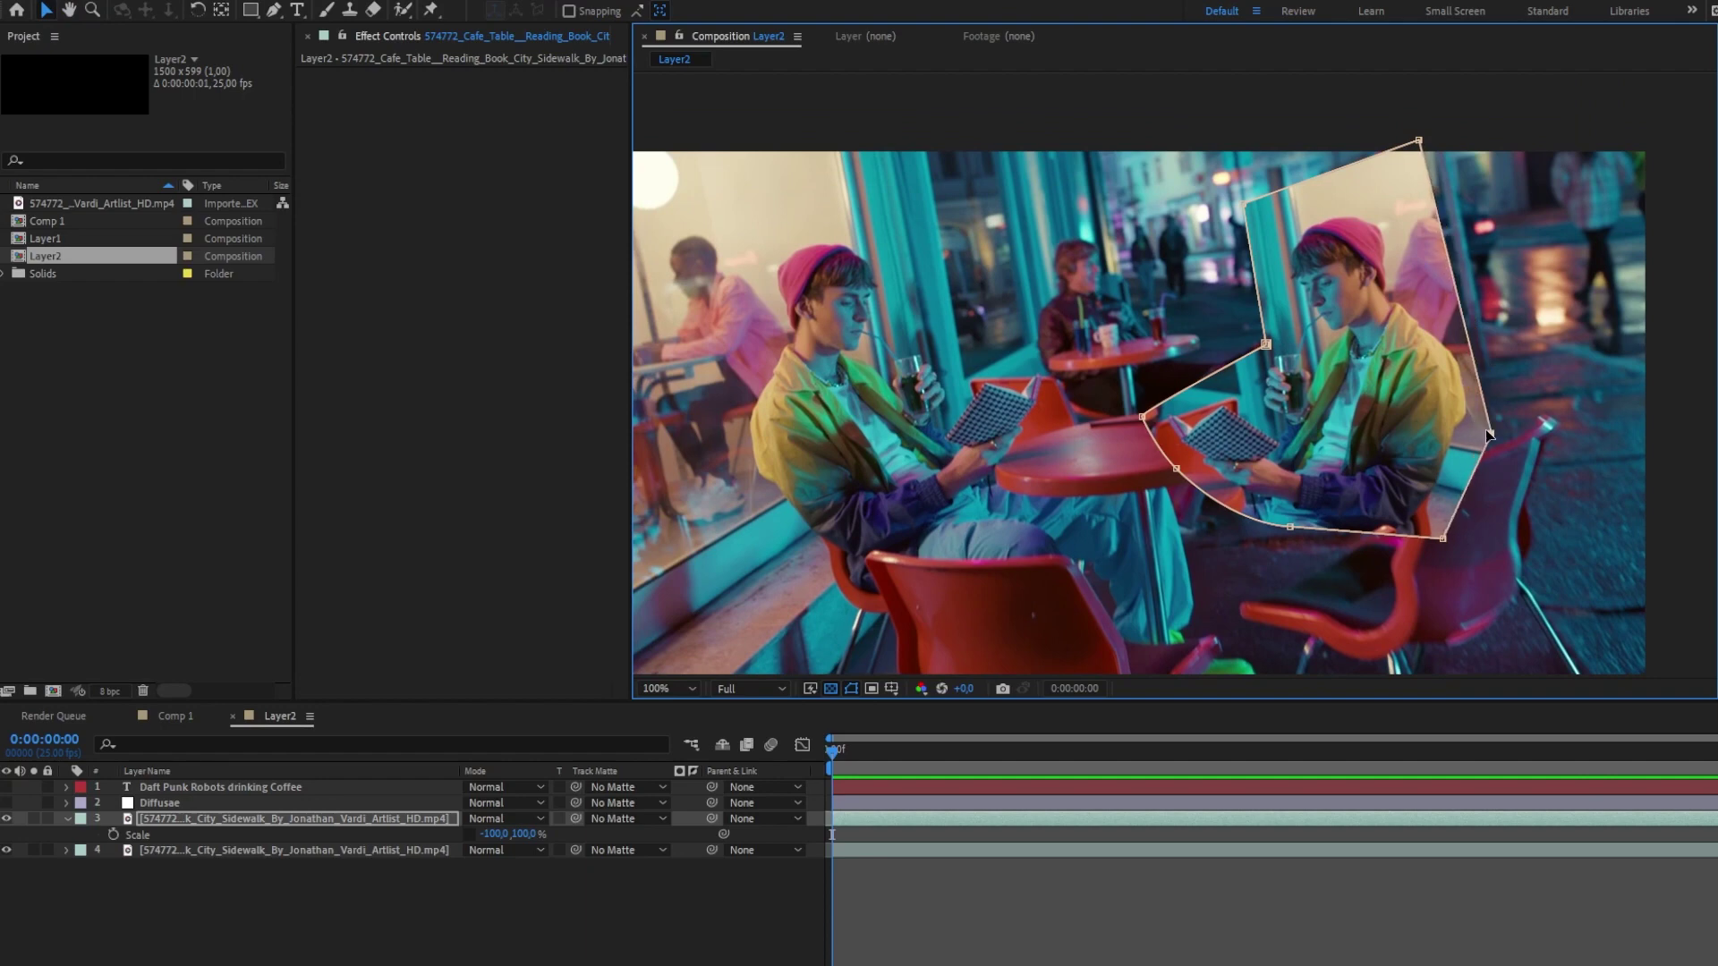
left_click_drag(1419, 141, 1414, 202)
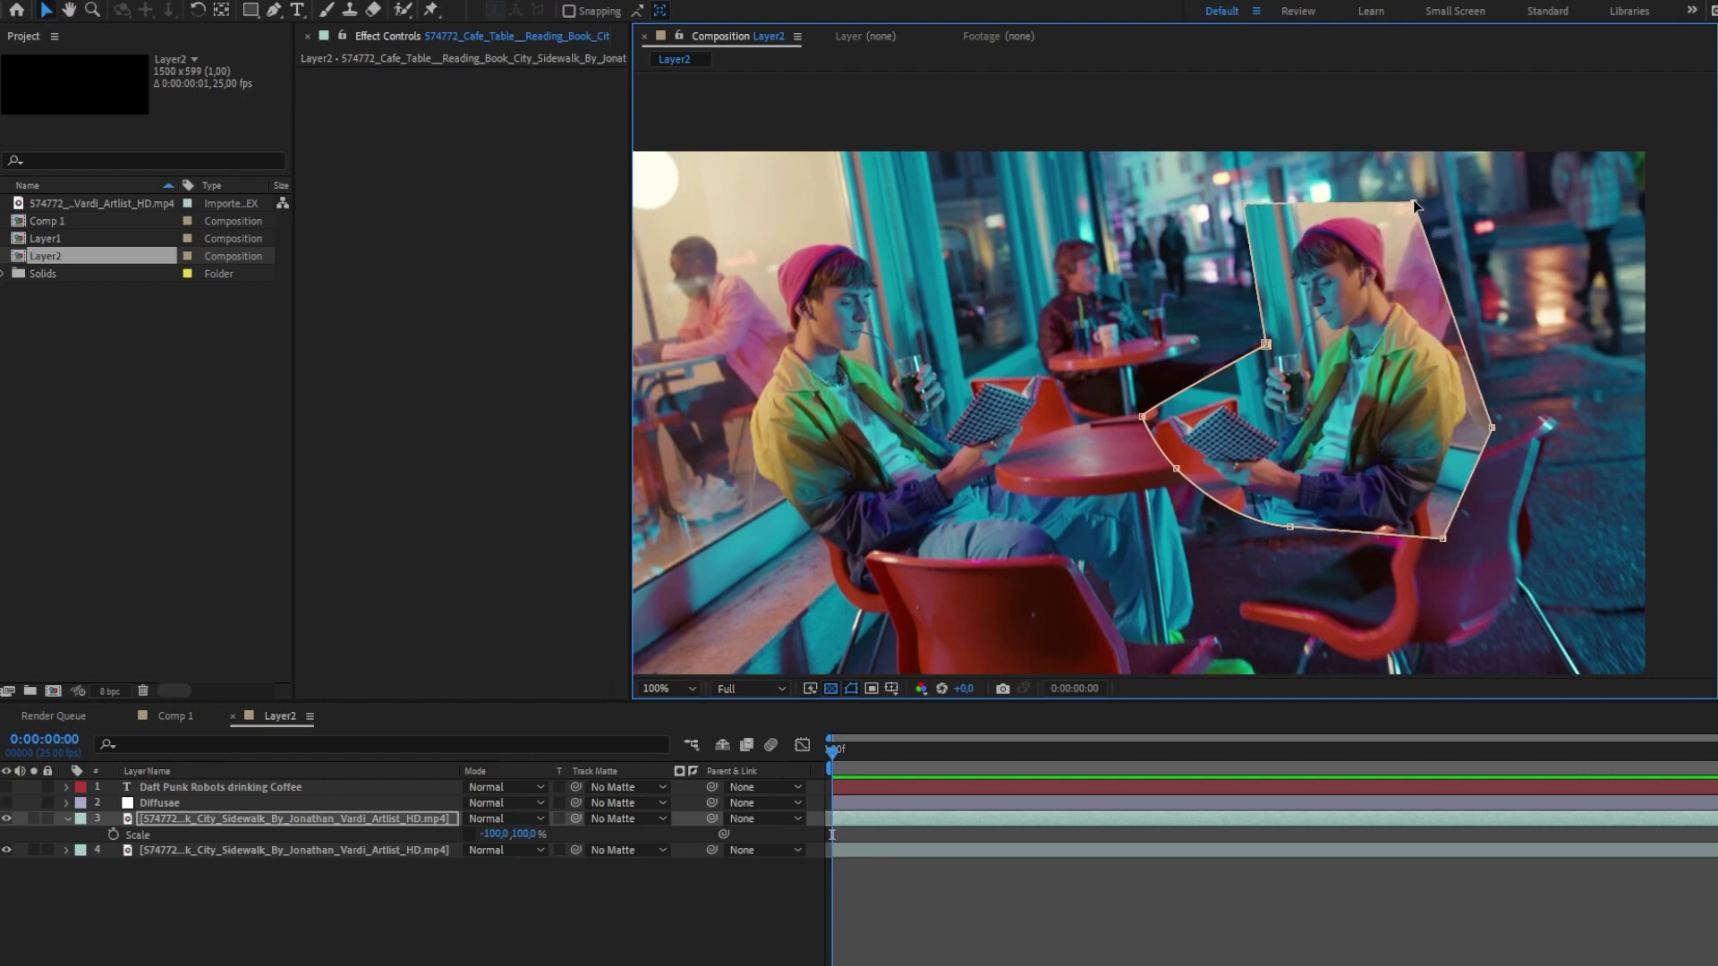
- Set the mirrored footage copy's Mask Feather to 55 pixels
key("s")
key("m")
key("m")
left_click_drag(511, 865, 507, 868)
type("55")
key("Return")
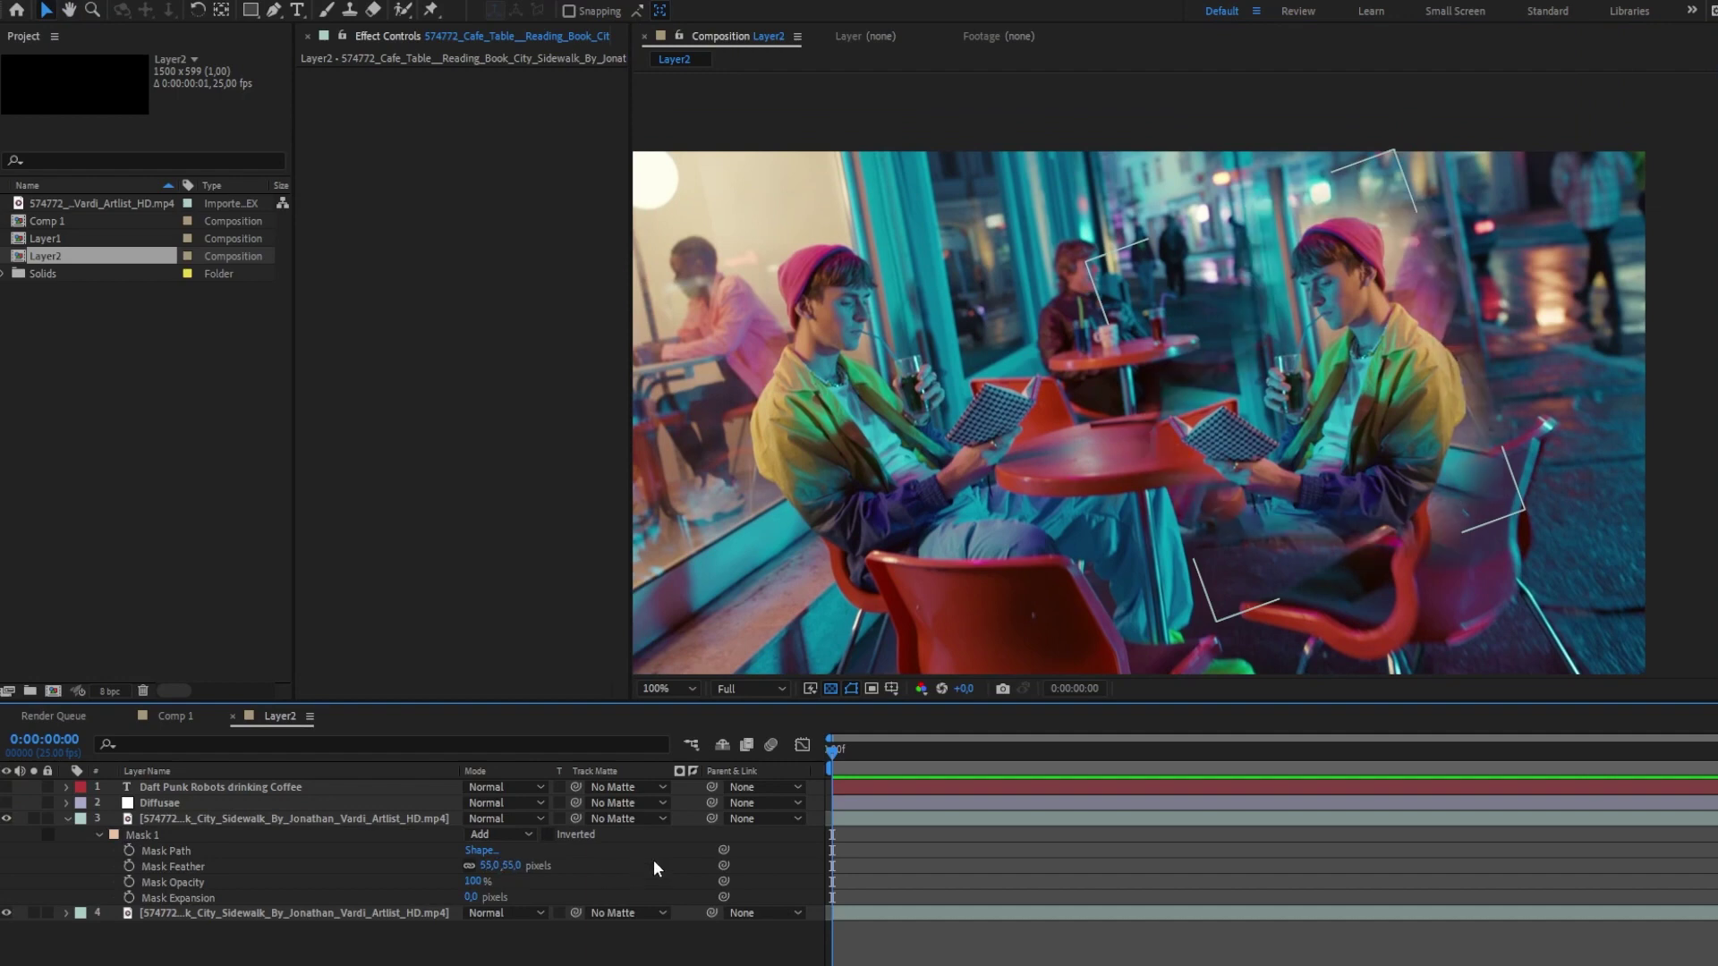
- Collapse the masked copy's properties, make the Diffusae layer visible again and bring up its effect settings
left_click(67, 819)
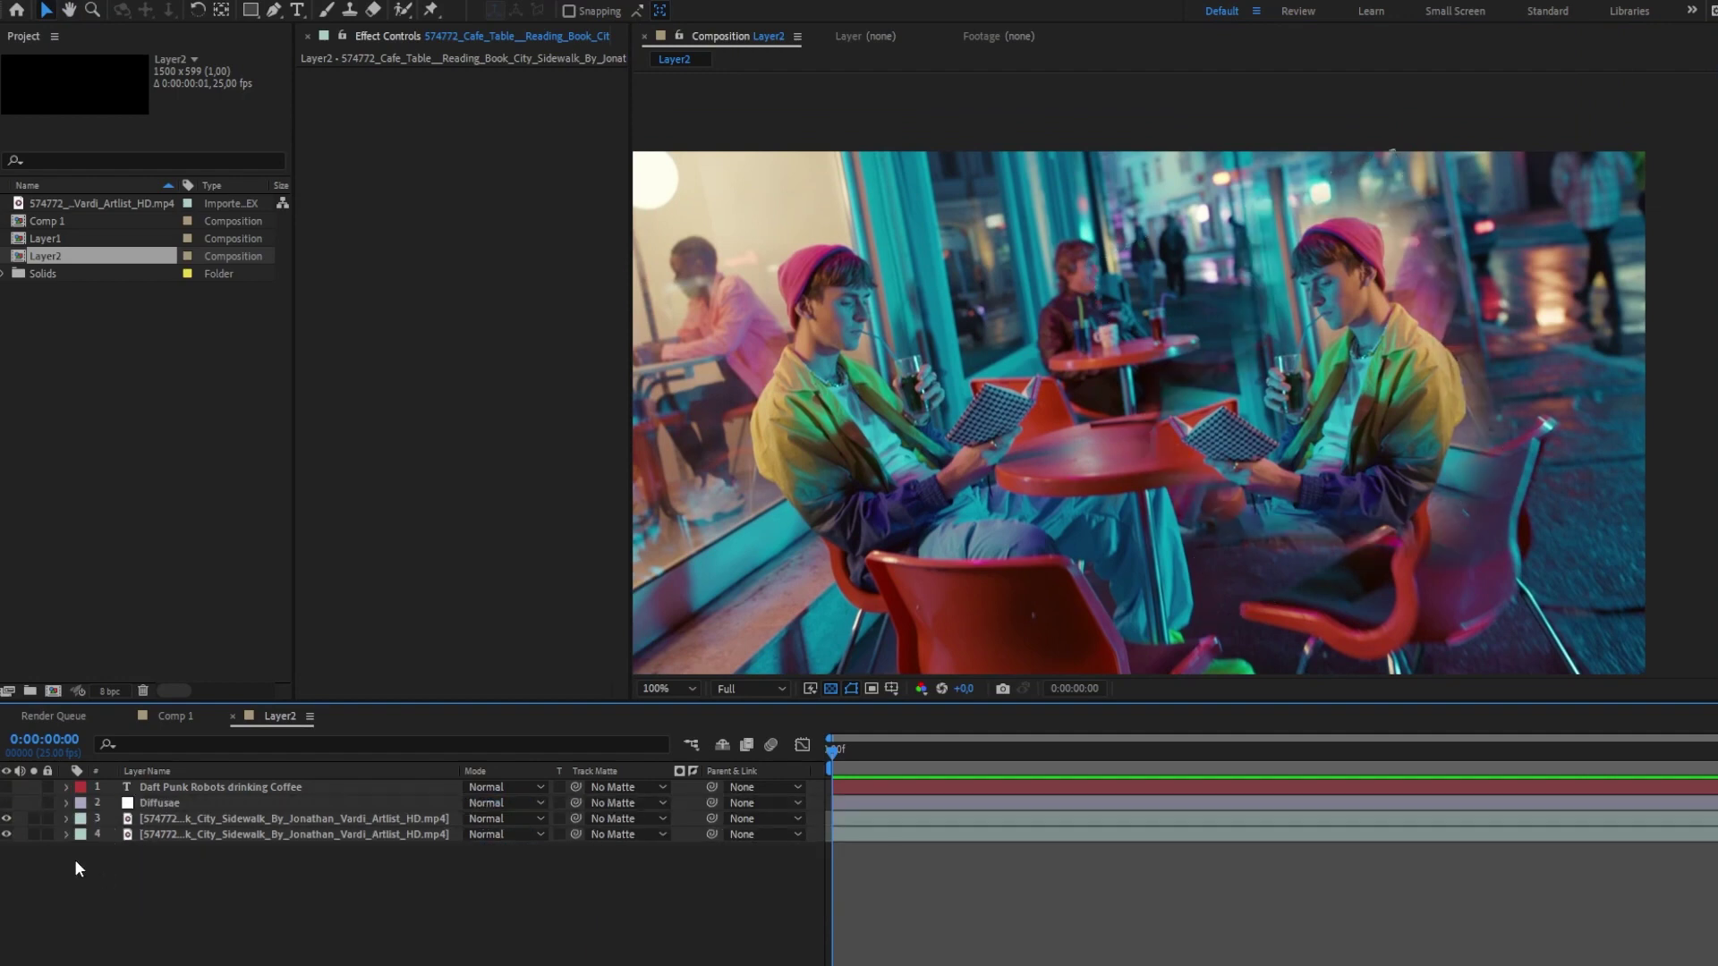
left_click(7, 803)
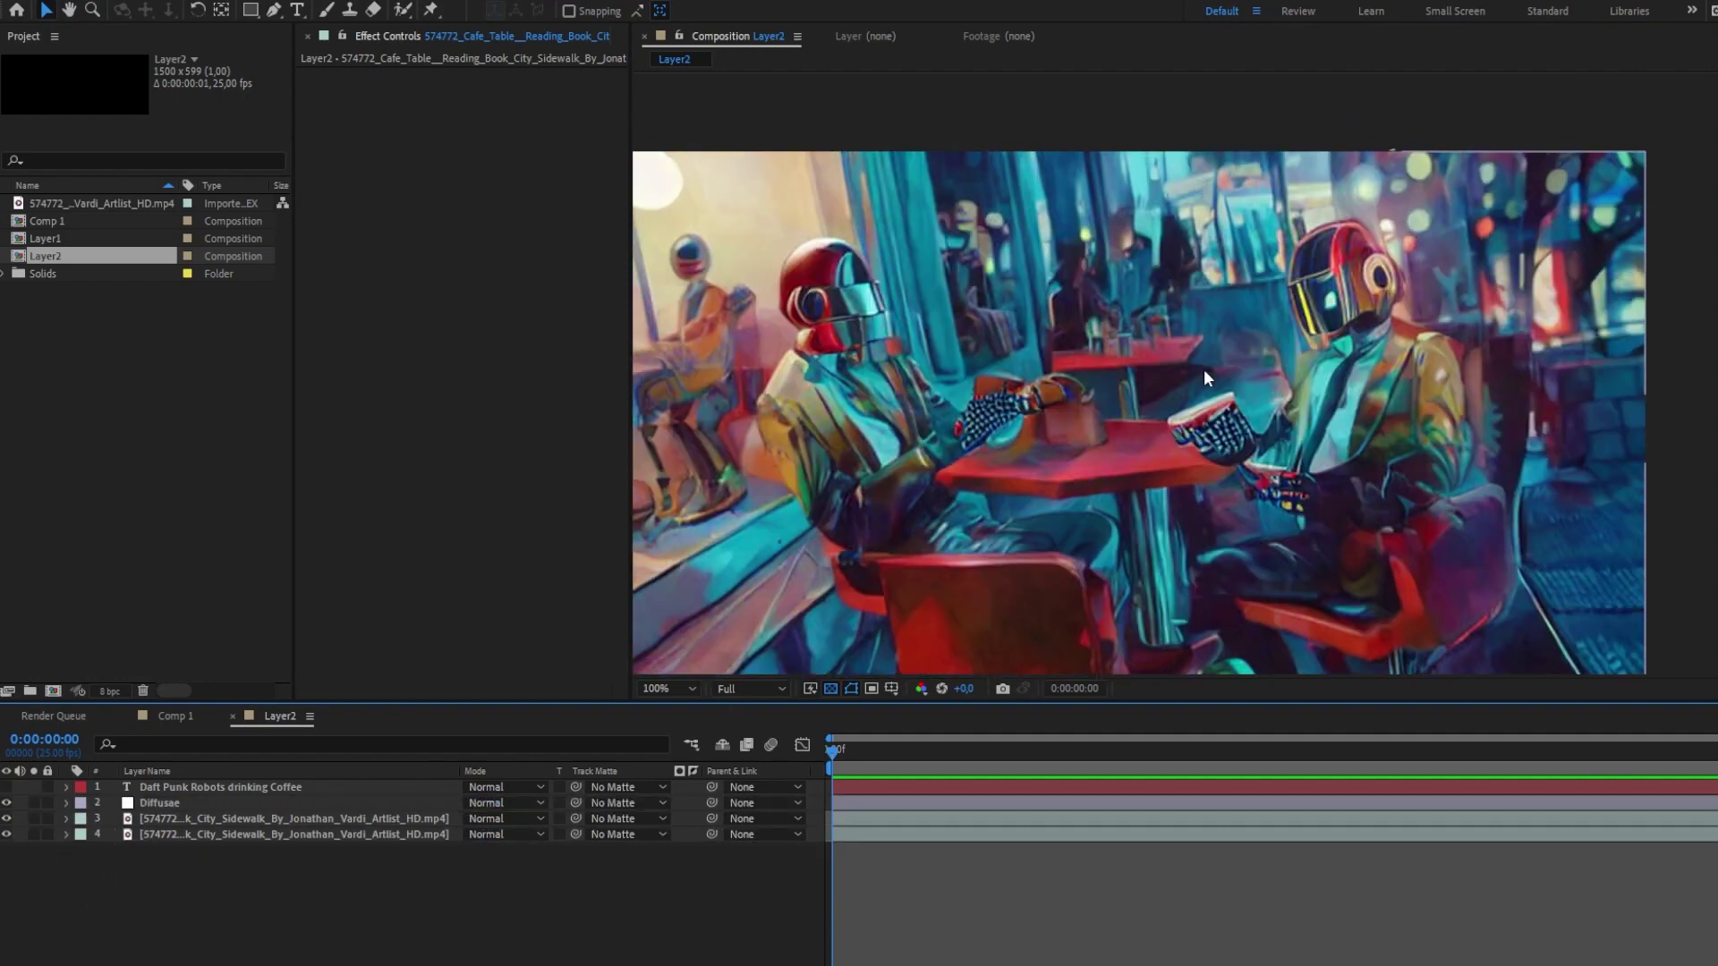
left_click(243, 803)
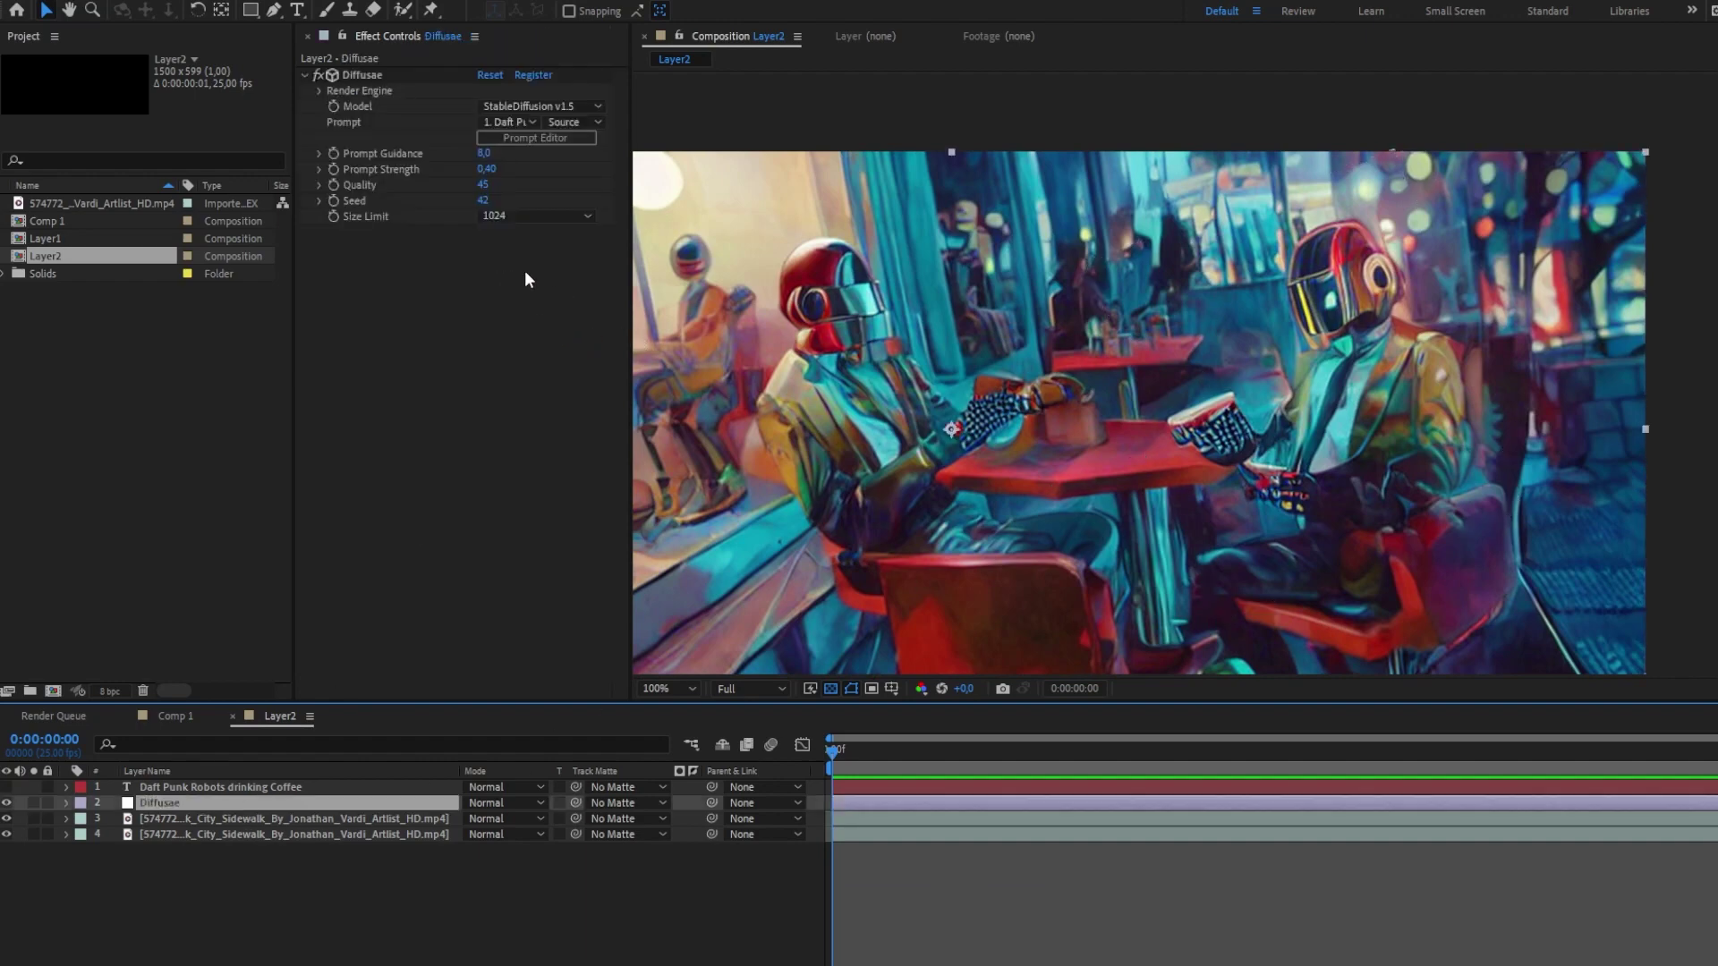
- Apply Hue/Saturation to the masked footage copy and set its Master Hue to 22°
left_click(249, 819)
right_click(452, 358)
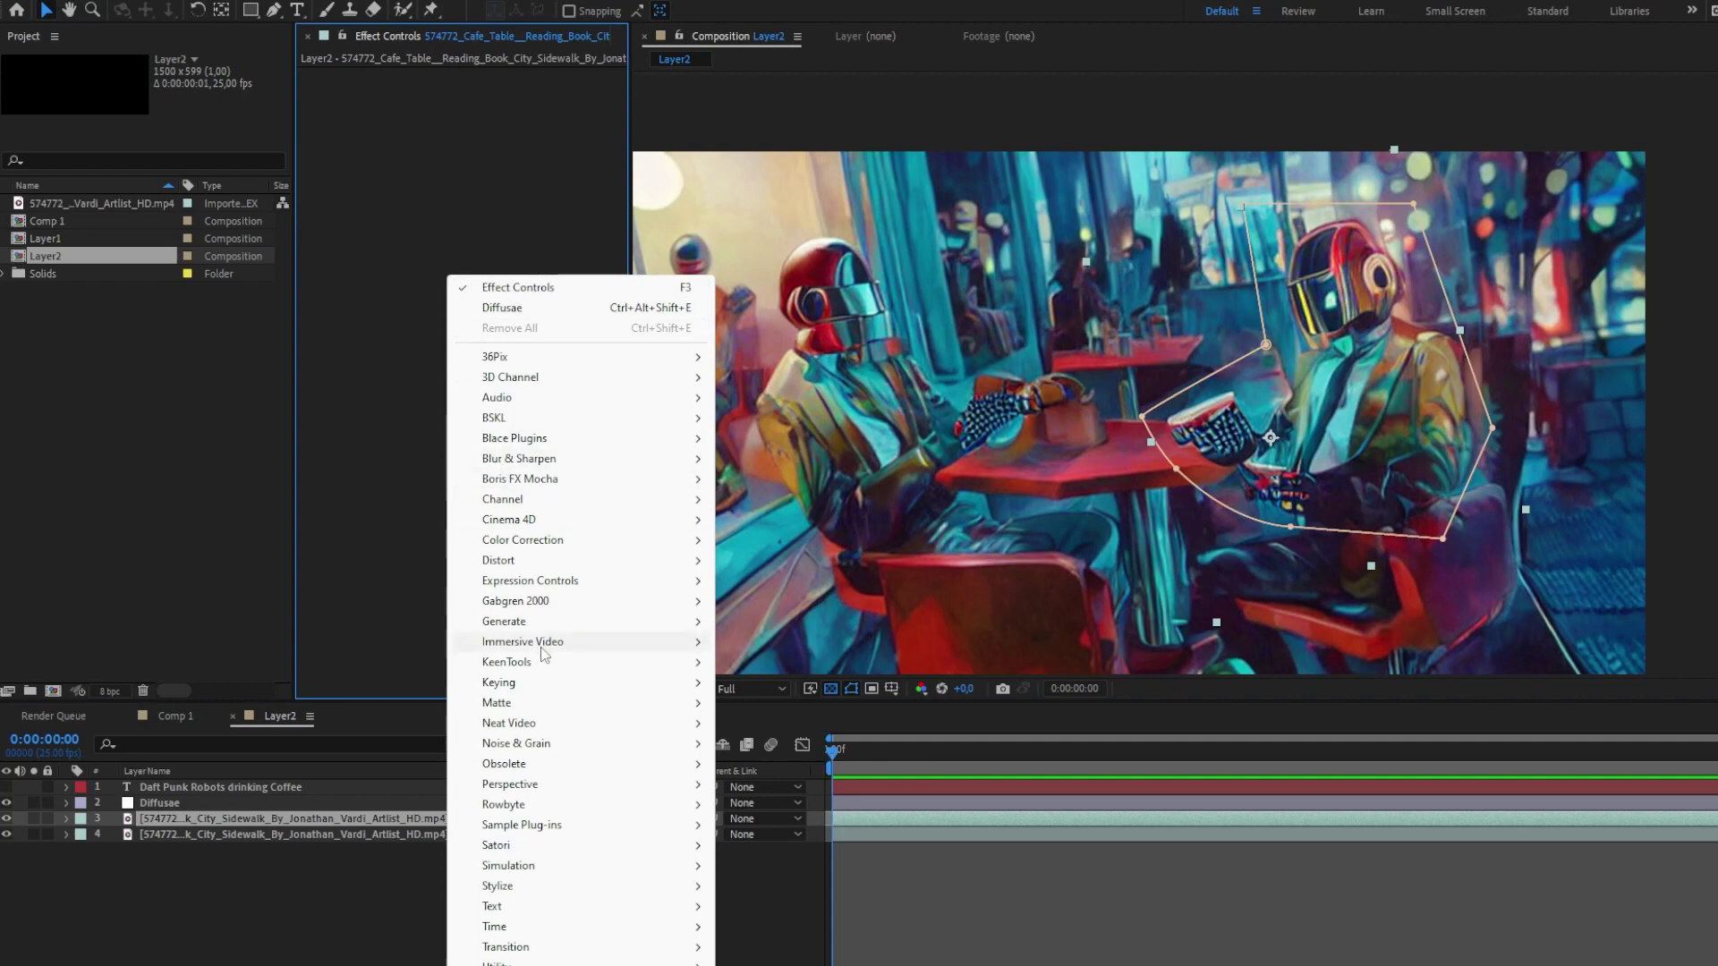
mouse_move(608, 540)
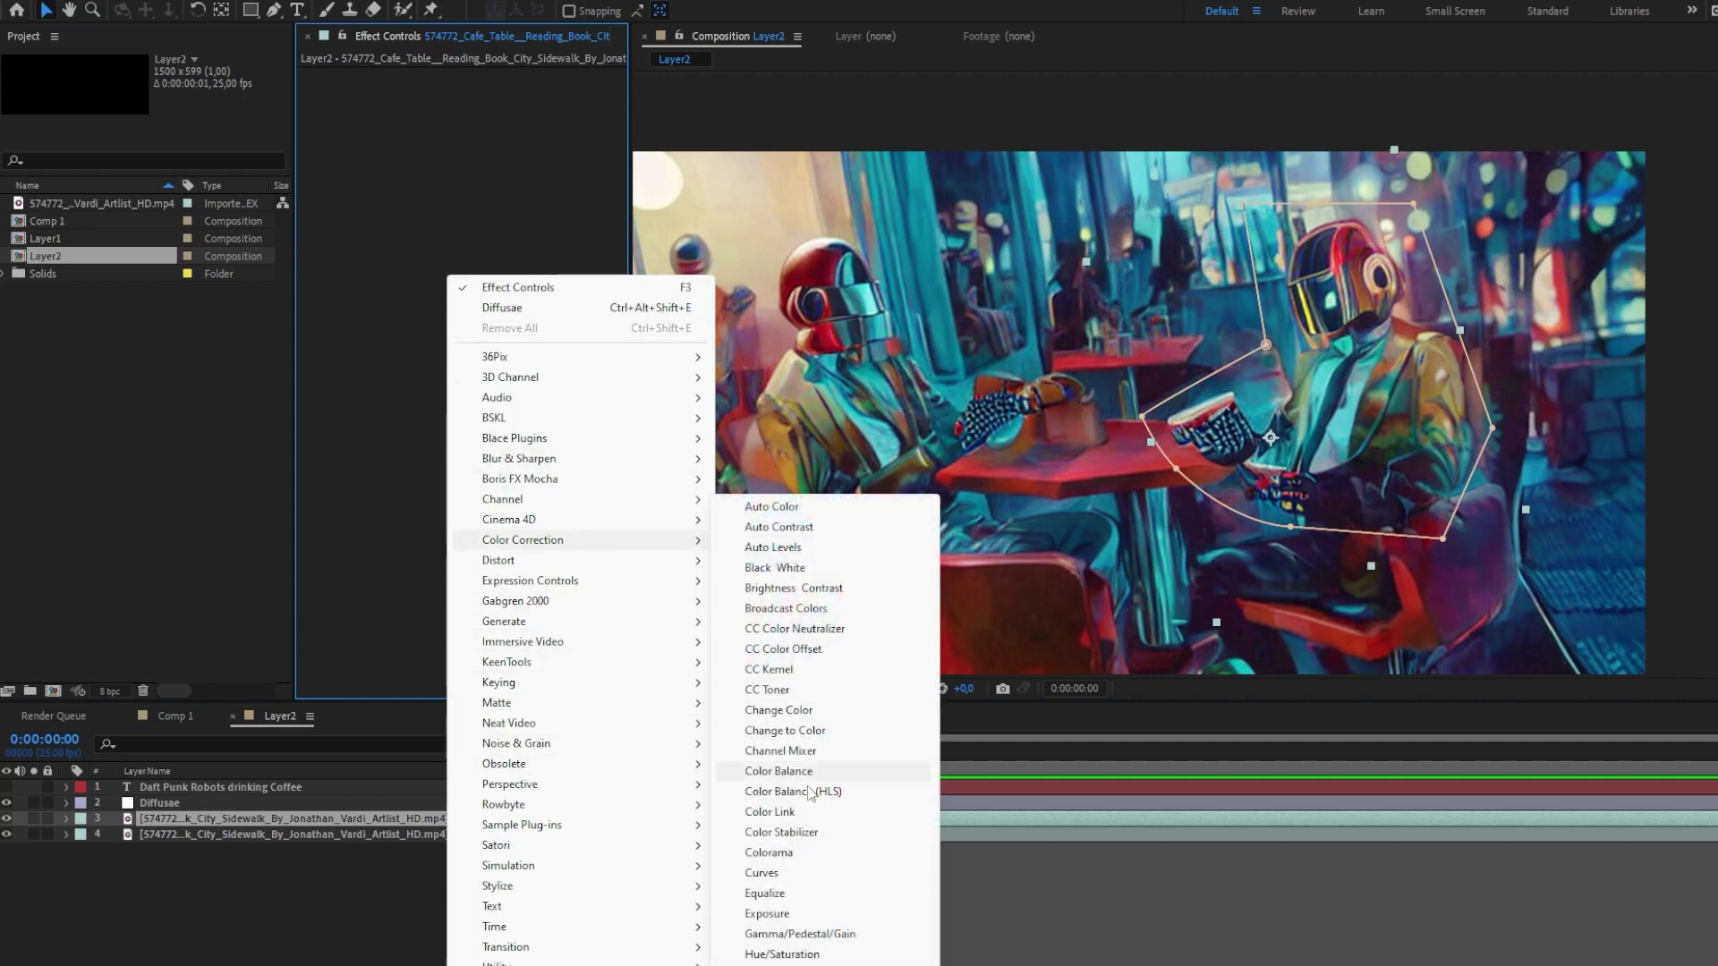
left_click(782, 955)
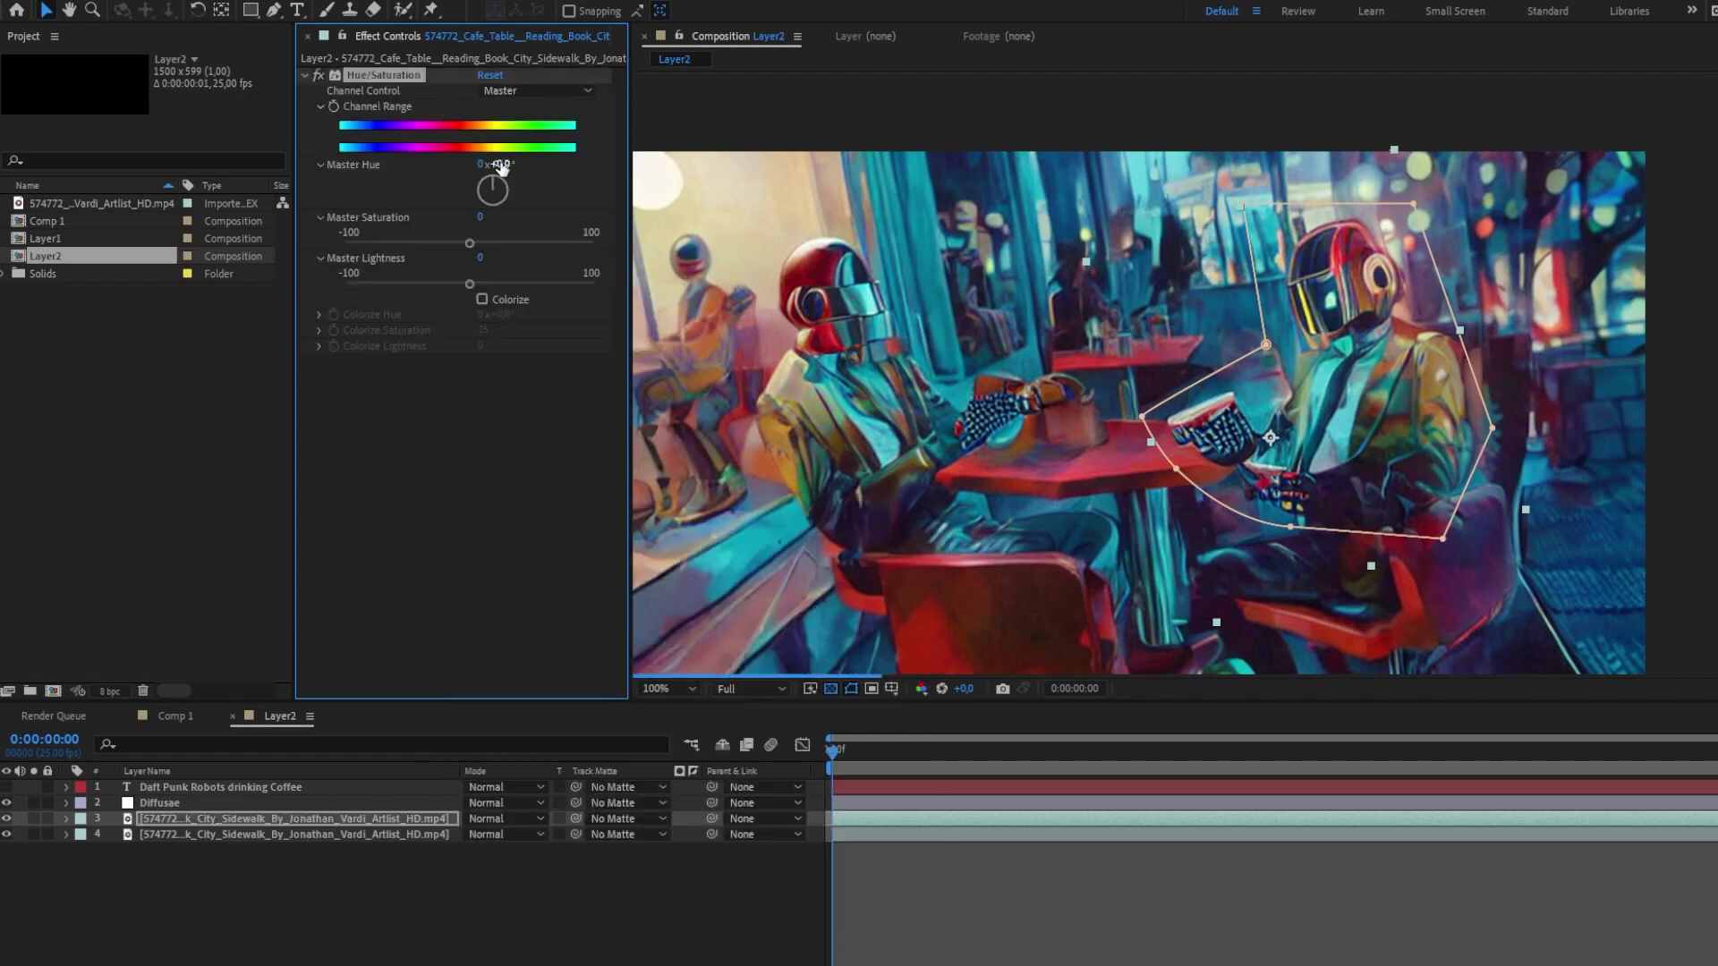
type("22")
key("Return")
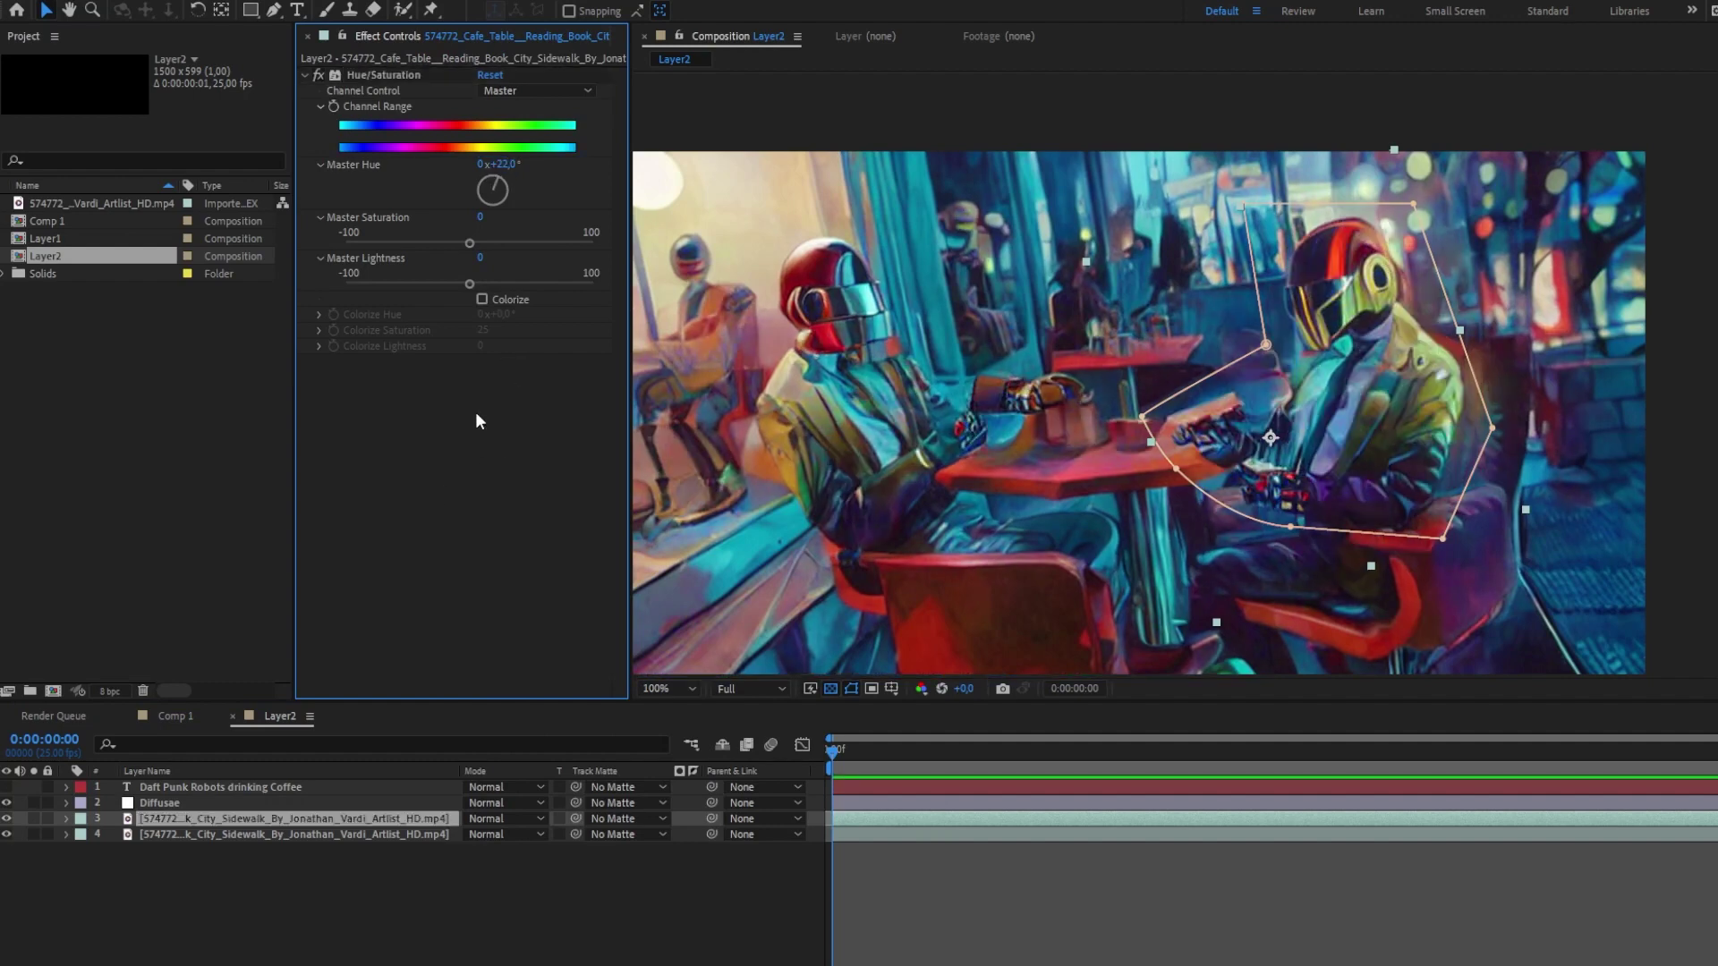
- Raise the Diffusae layer's Size Limit to 1536 and inspect the re-rendered café scene
left_click(188, 796)
left_click(535, 216)
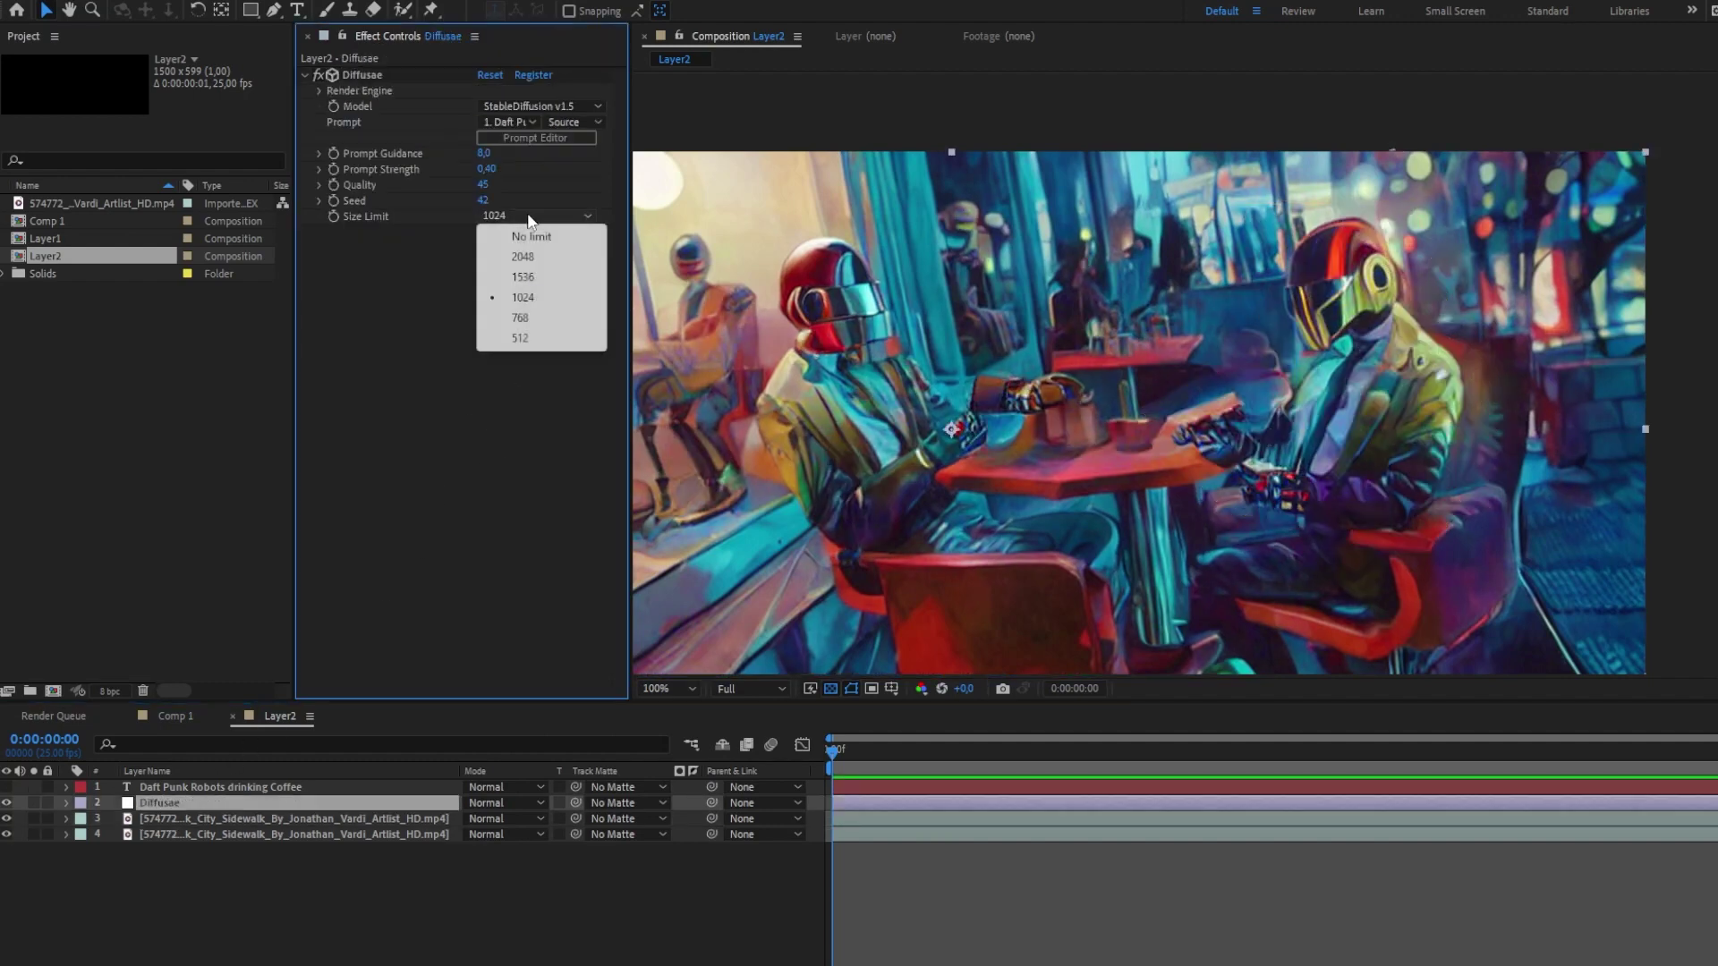
left_click(523, 280)
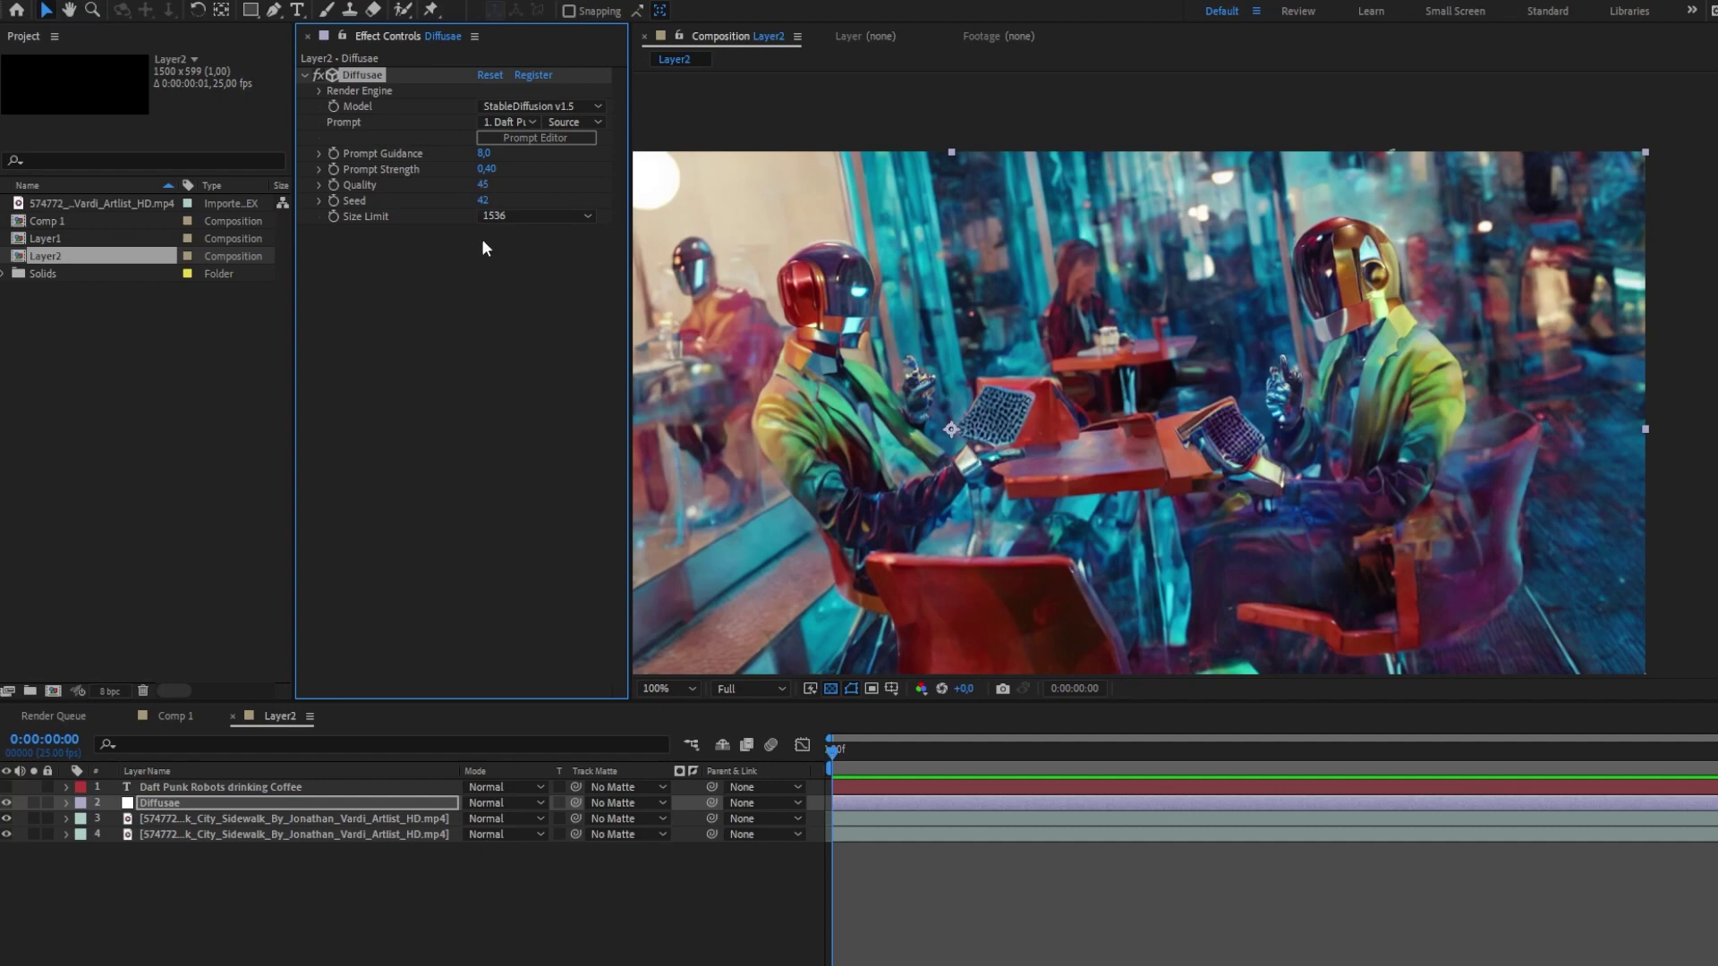
left_click(482, 314)
scroll(1006, 380, "down", 1)
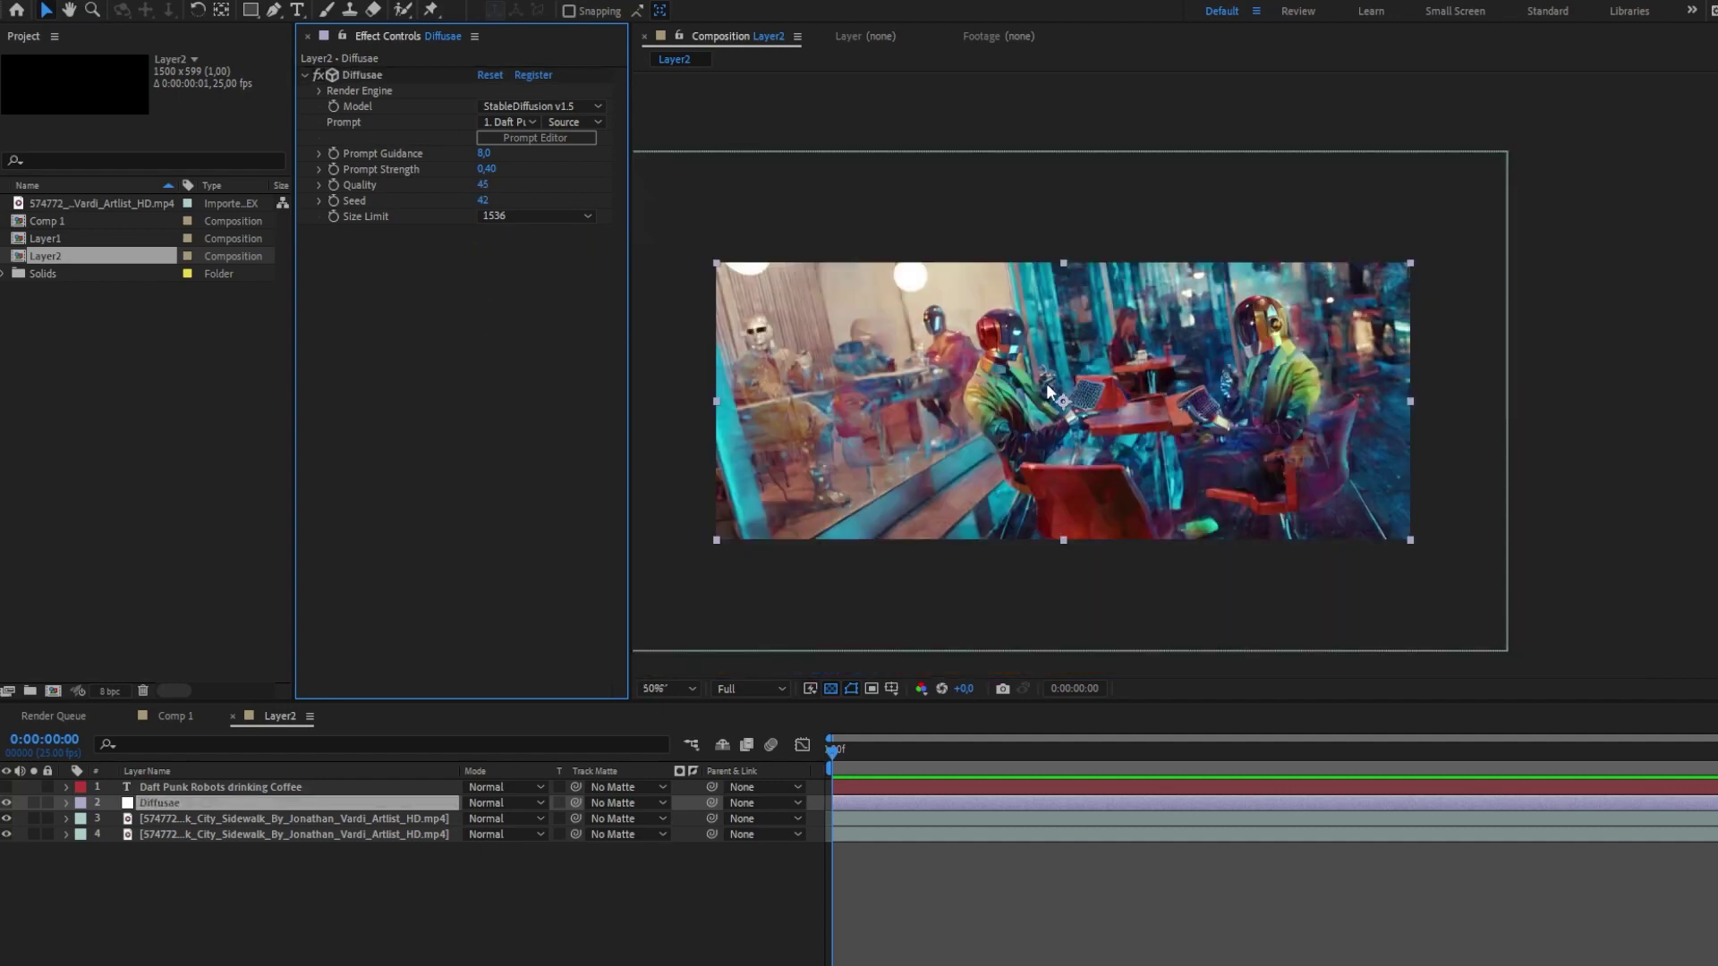
scroll(1029, 383, "up", 1)
left_click_drag(1046, 384, 1183, 384)
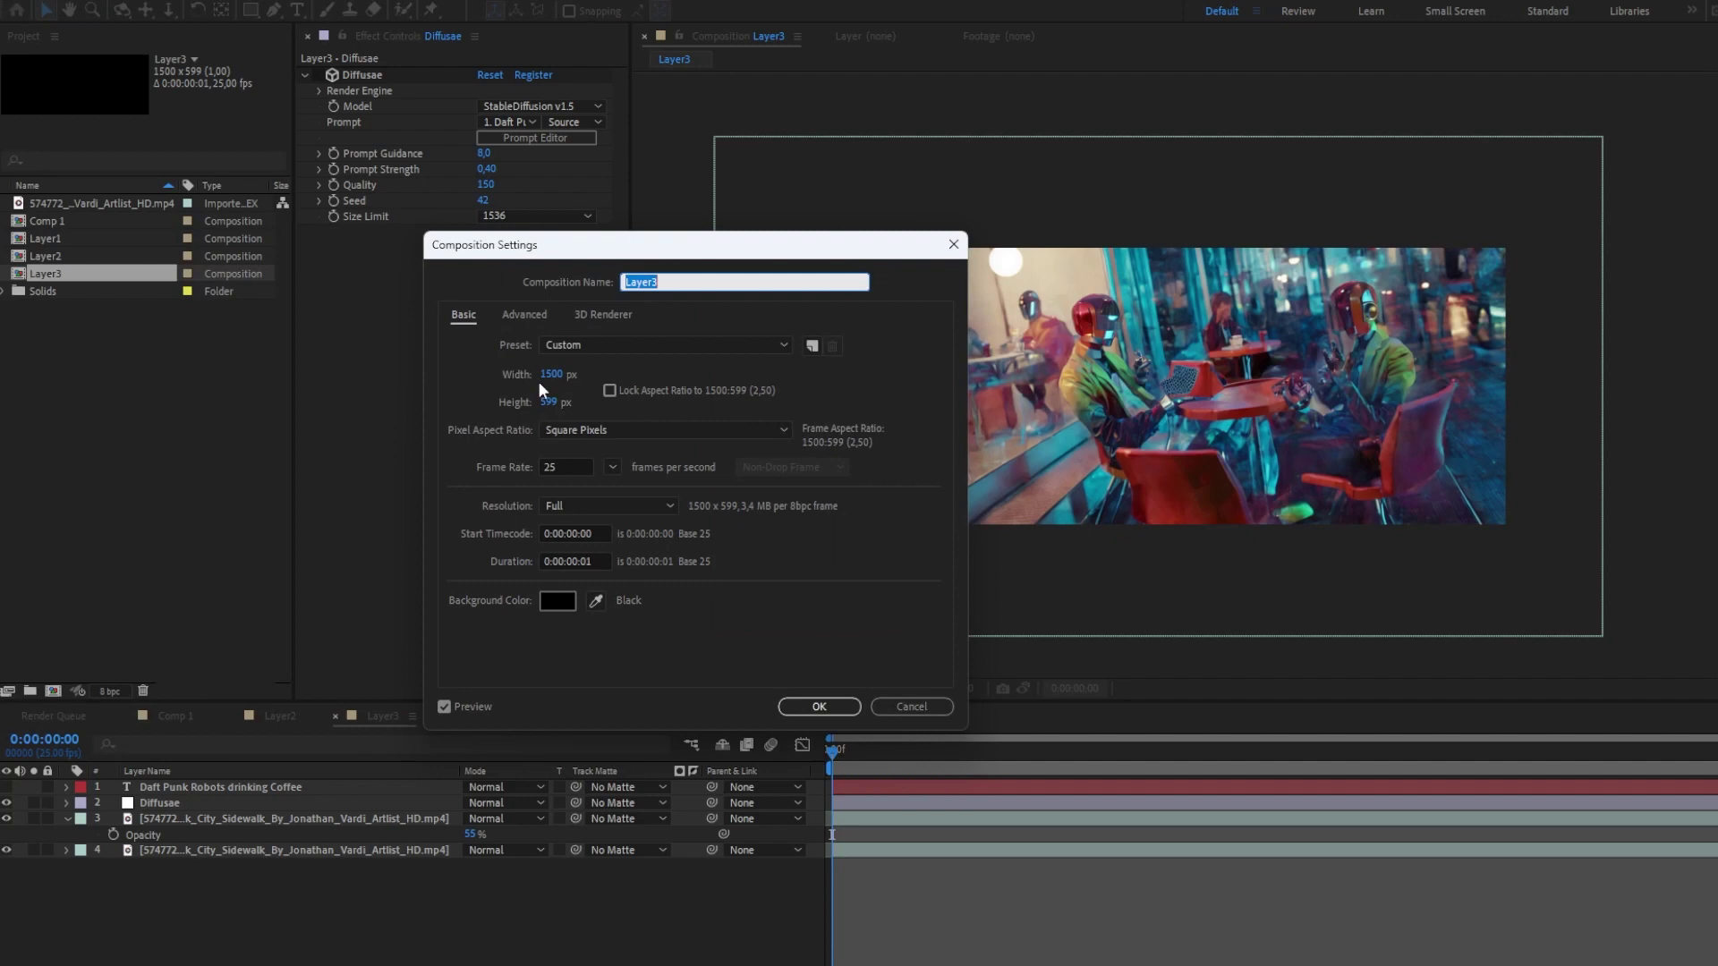
- Resize the Layer3 composition to 512 × 512 px
left_click(548, 376)
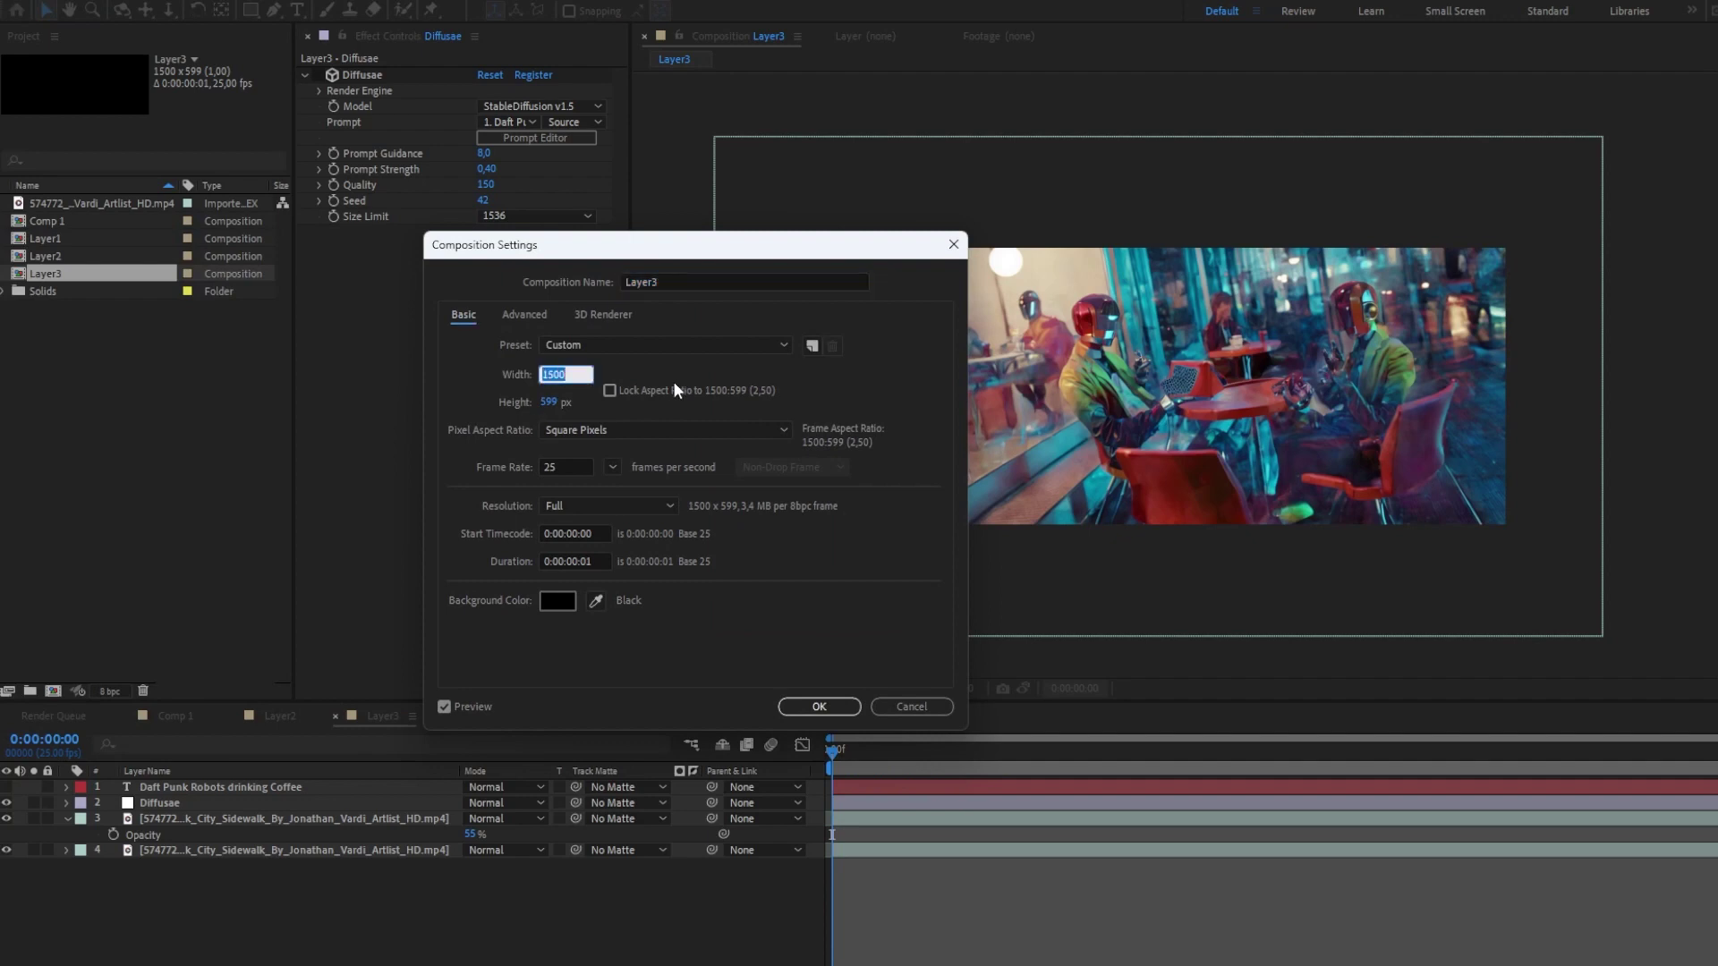
type("512")
key("Tab")
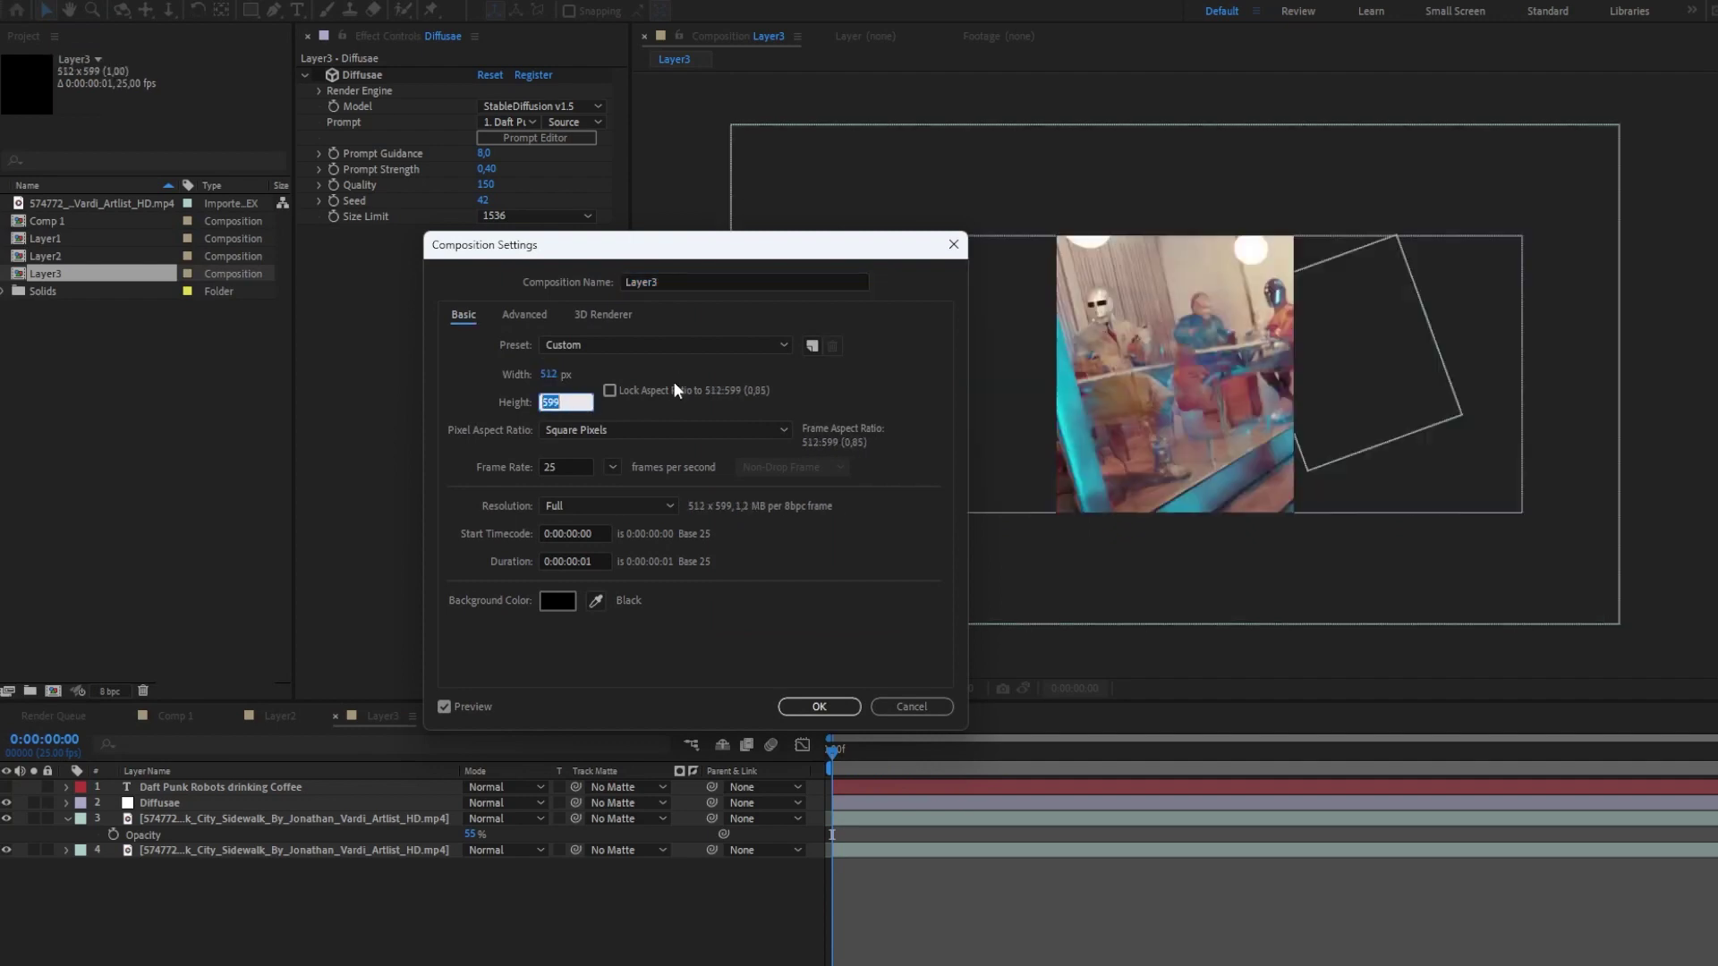
type("512")
key("Return")
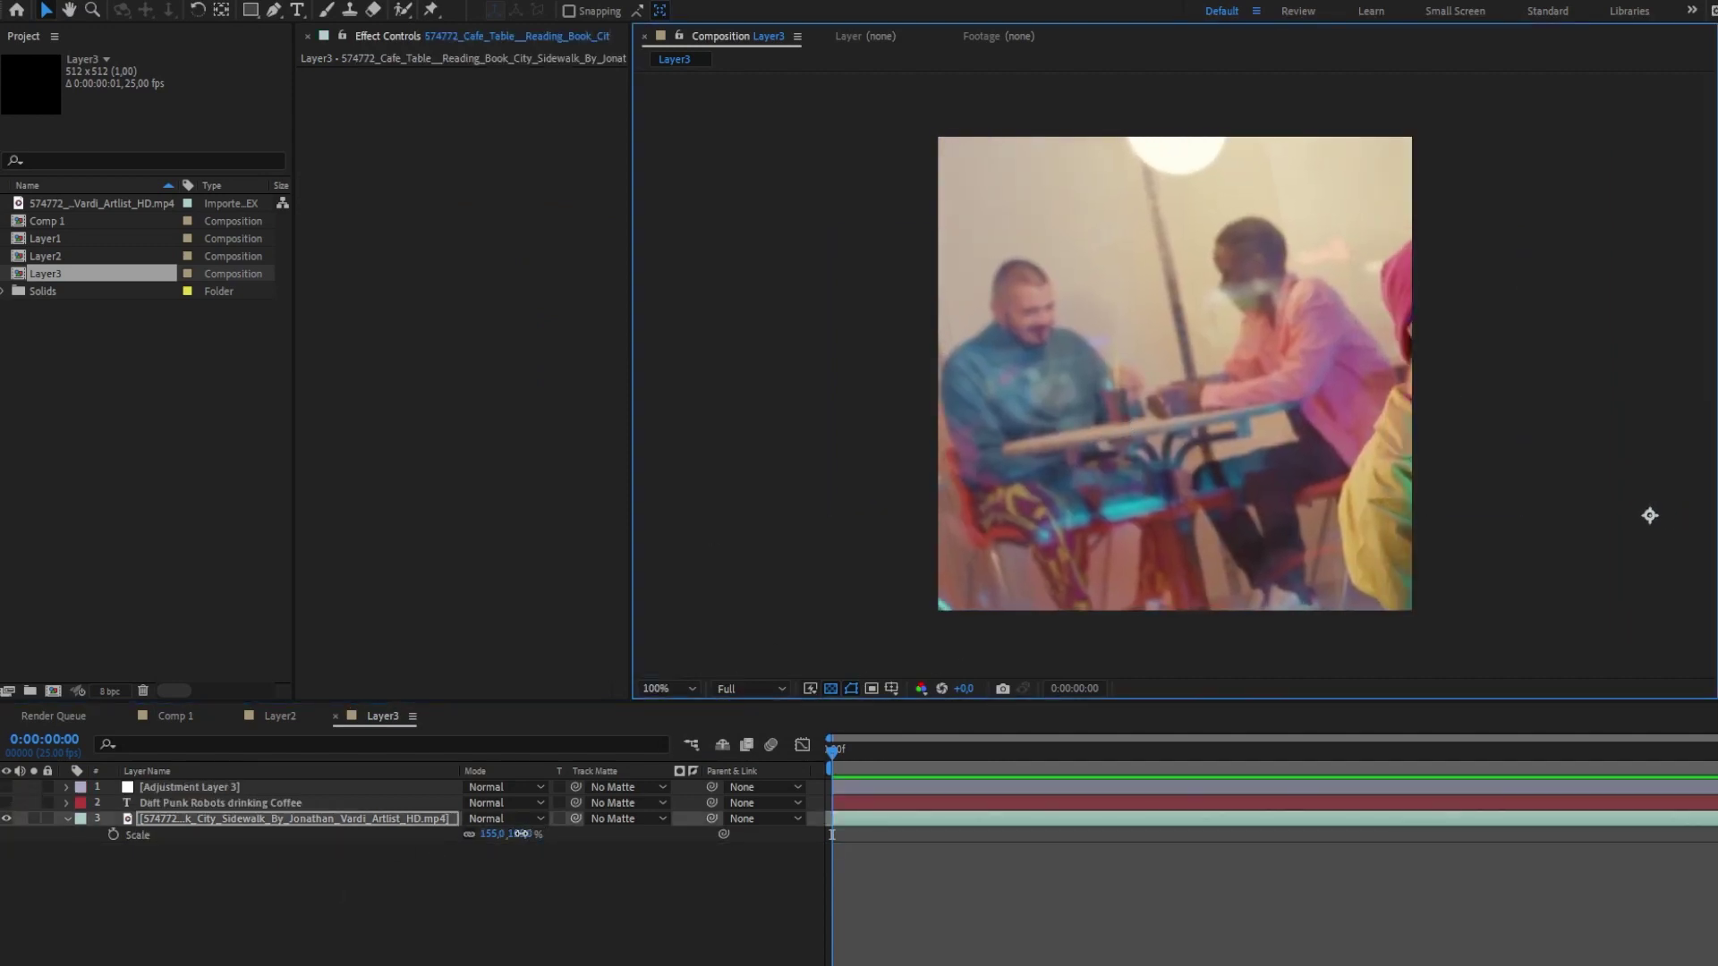
- Scale the Layer3 footage to 134%, frame the two seated background people, and make the adjustment layer visible
left_click_drag(520, 833, 506, 833)
left_click_drag(1071, 509, 1028, 486)
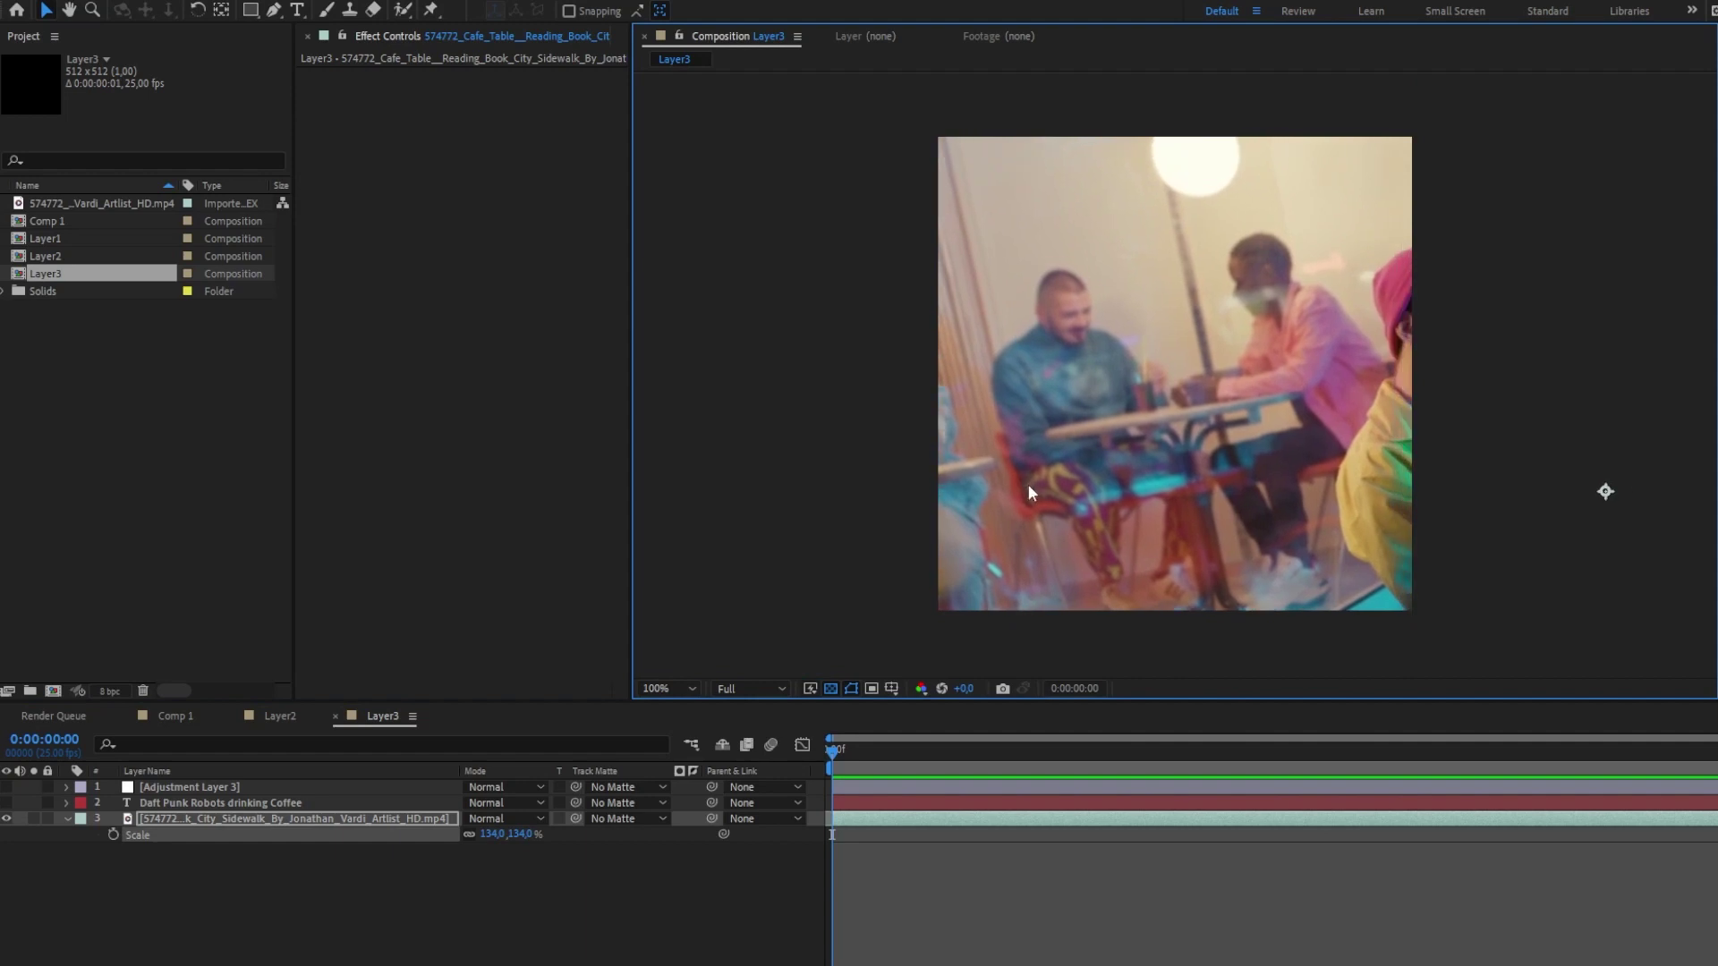
left_click(1028, 485)
left_click(7, 788)
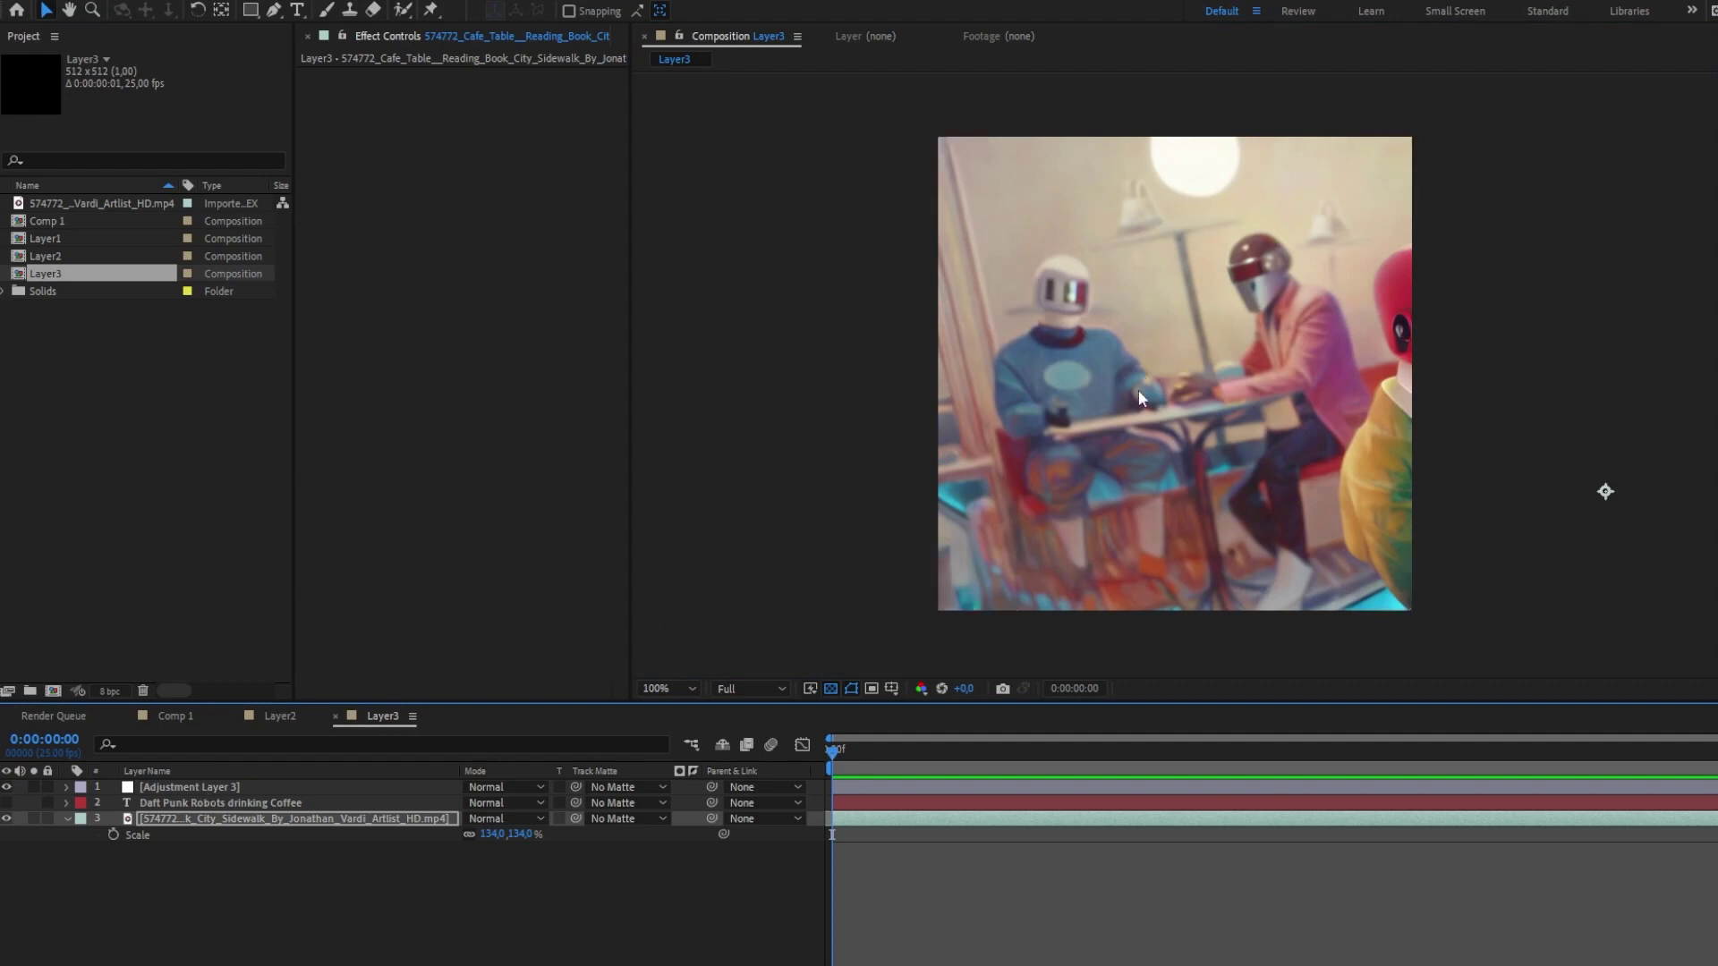
- Change the Diffusae Seed on Adjustment Layer 3 to generate another variation
left_click(251, 787)
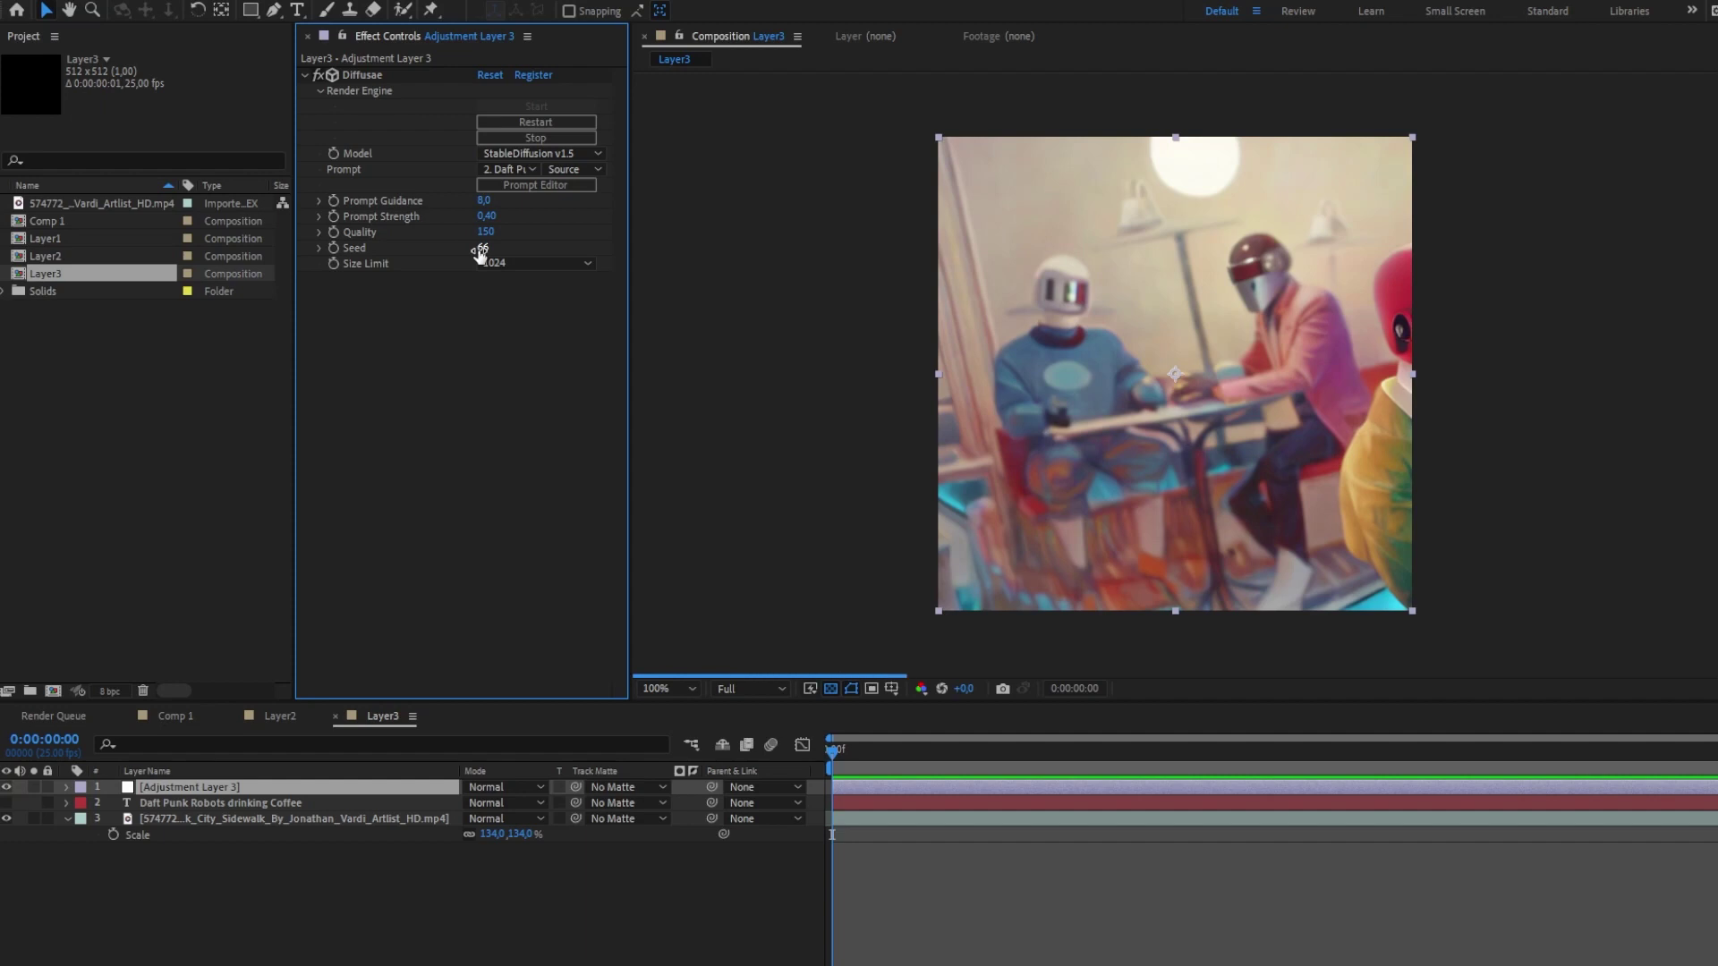
key("Return")
left_click(497, 900)
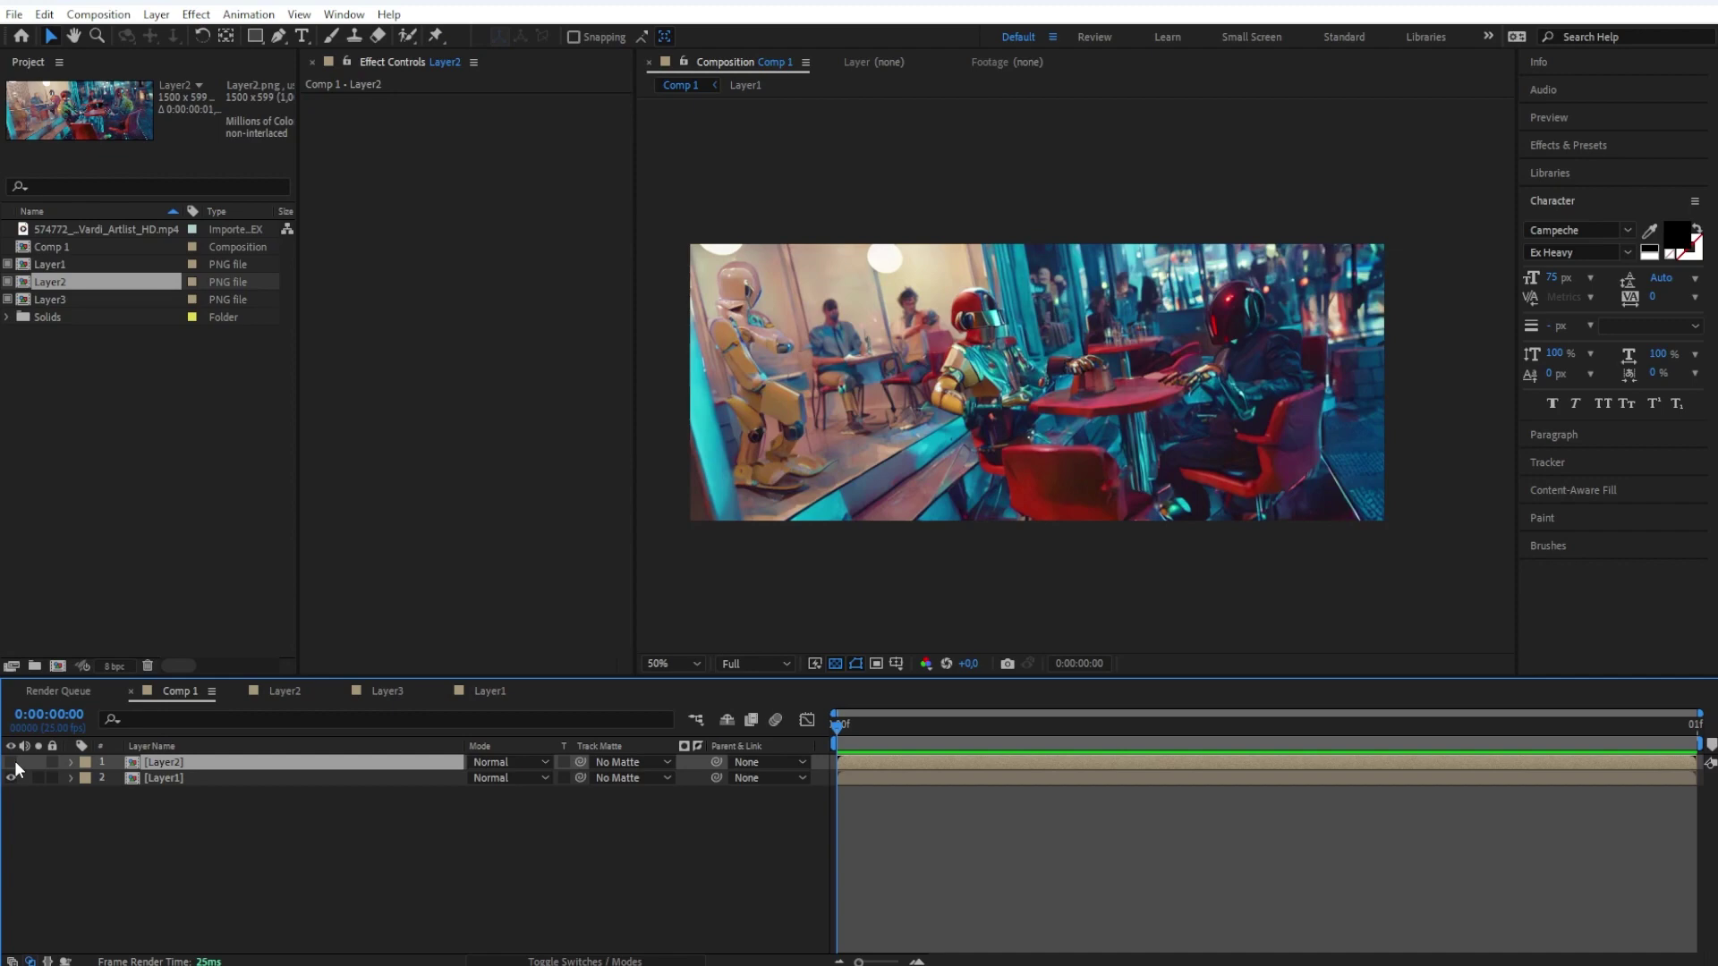
- Compare the Layer2 render with Layer1 by toggling Layer2's visibility in Comp 1, leaving it visible
left_click(13, 762)
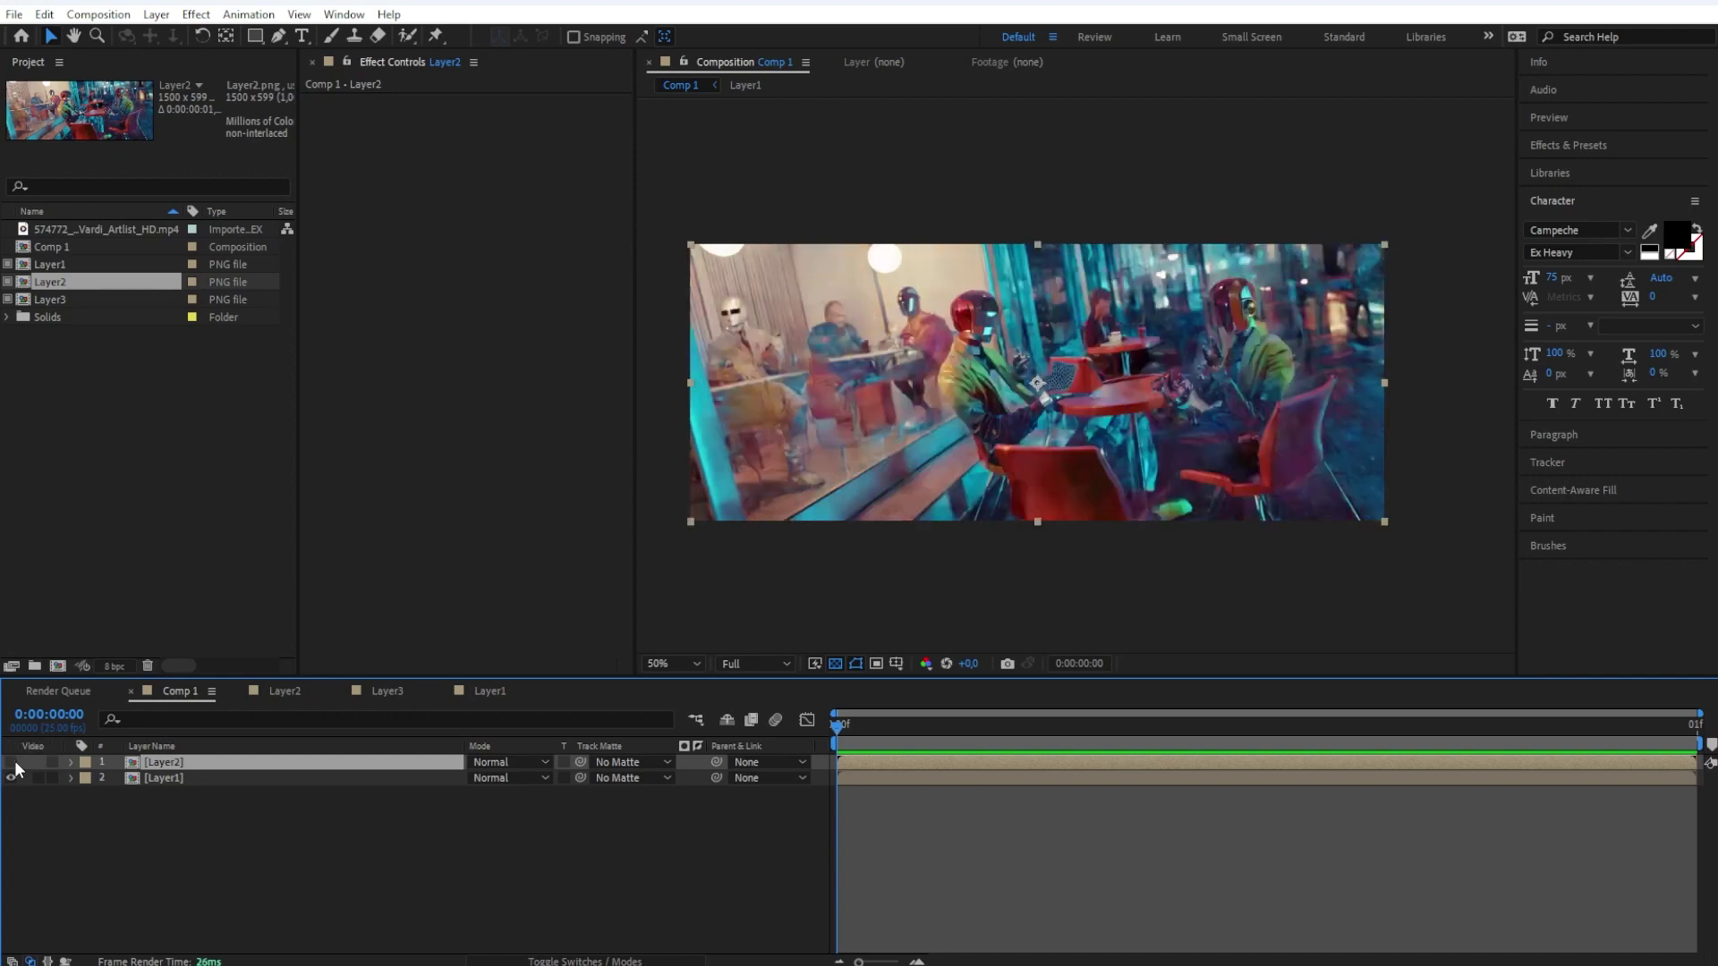
left_click(13, 763)
left_click(13, 762)
left_click(13, 762)
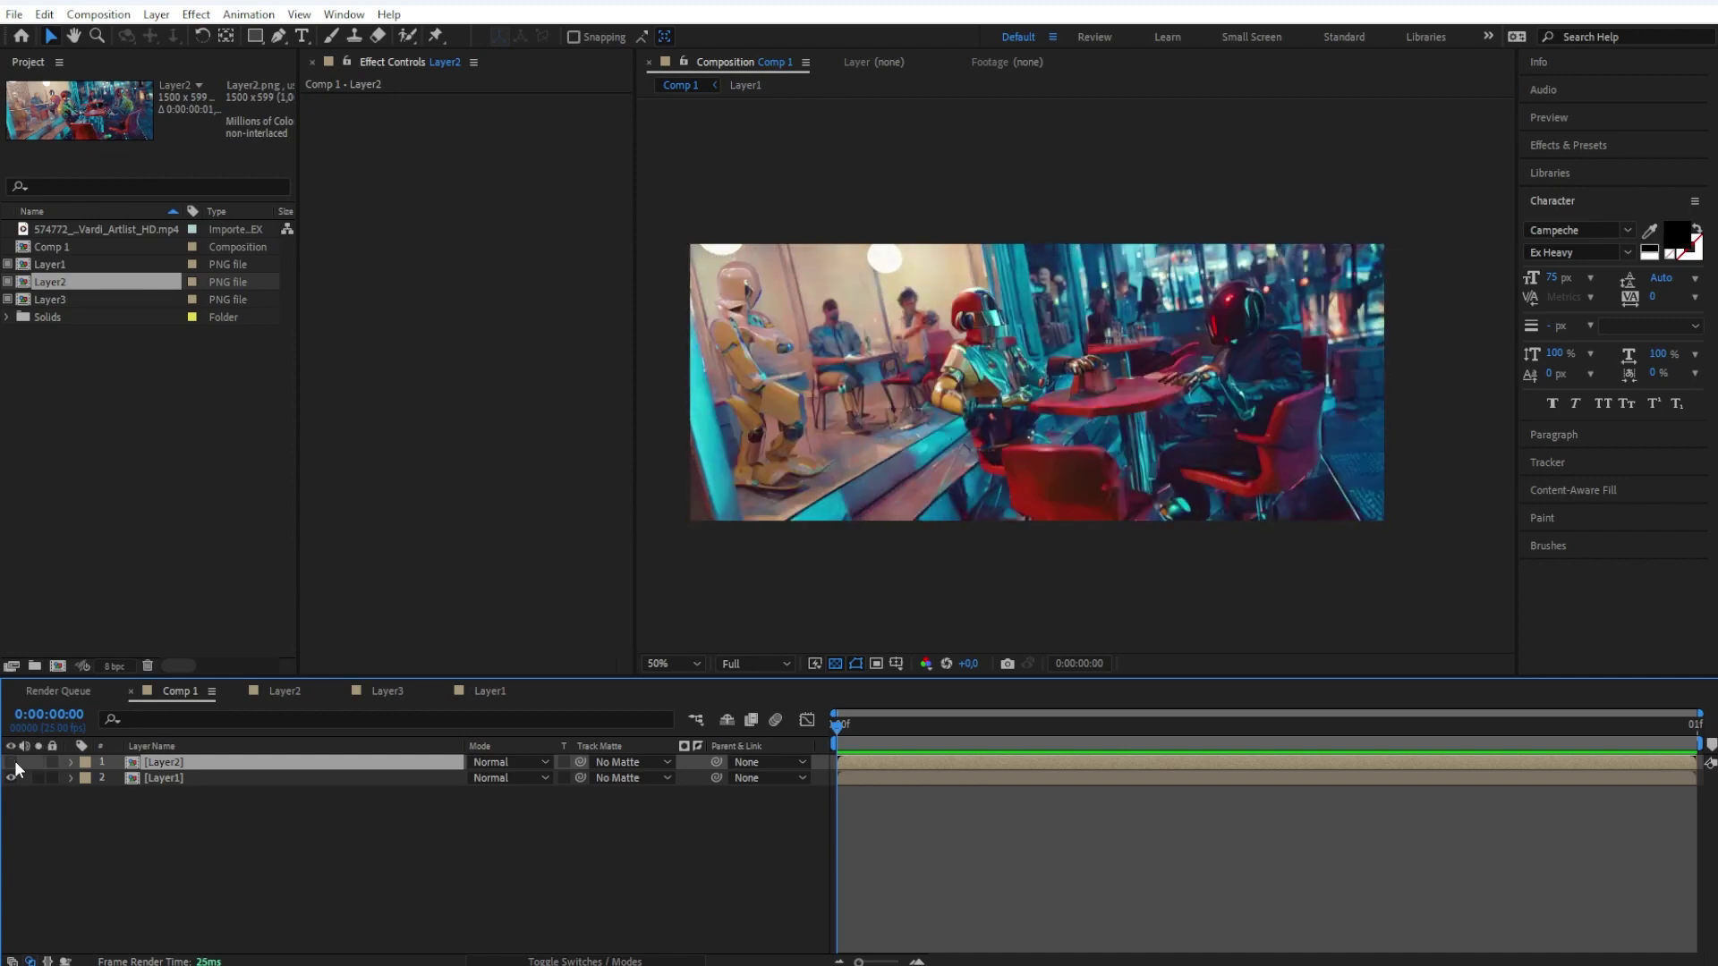
left_click(14, 762)
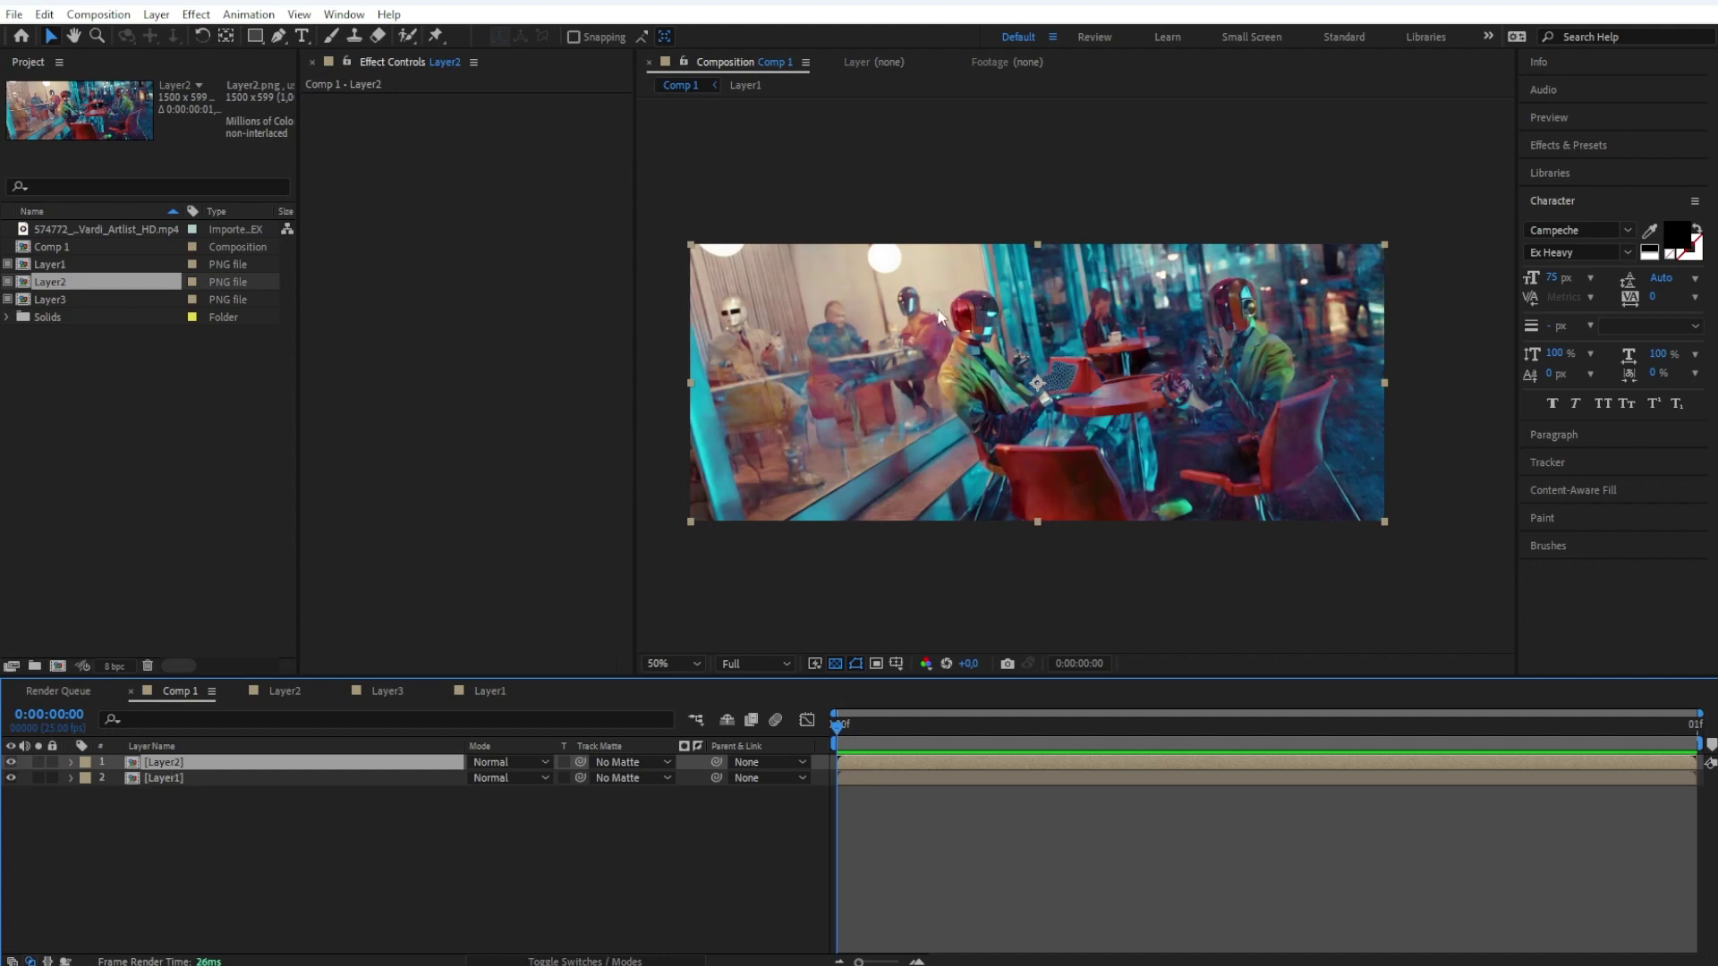
- Draw a closed pen mask on Layer2 around the upper street background, following the helmet and shoulder of the robot across the table
key("g")
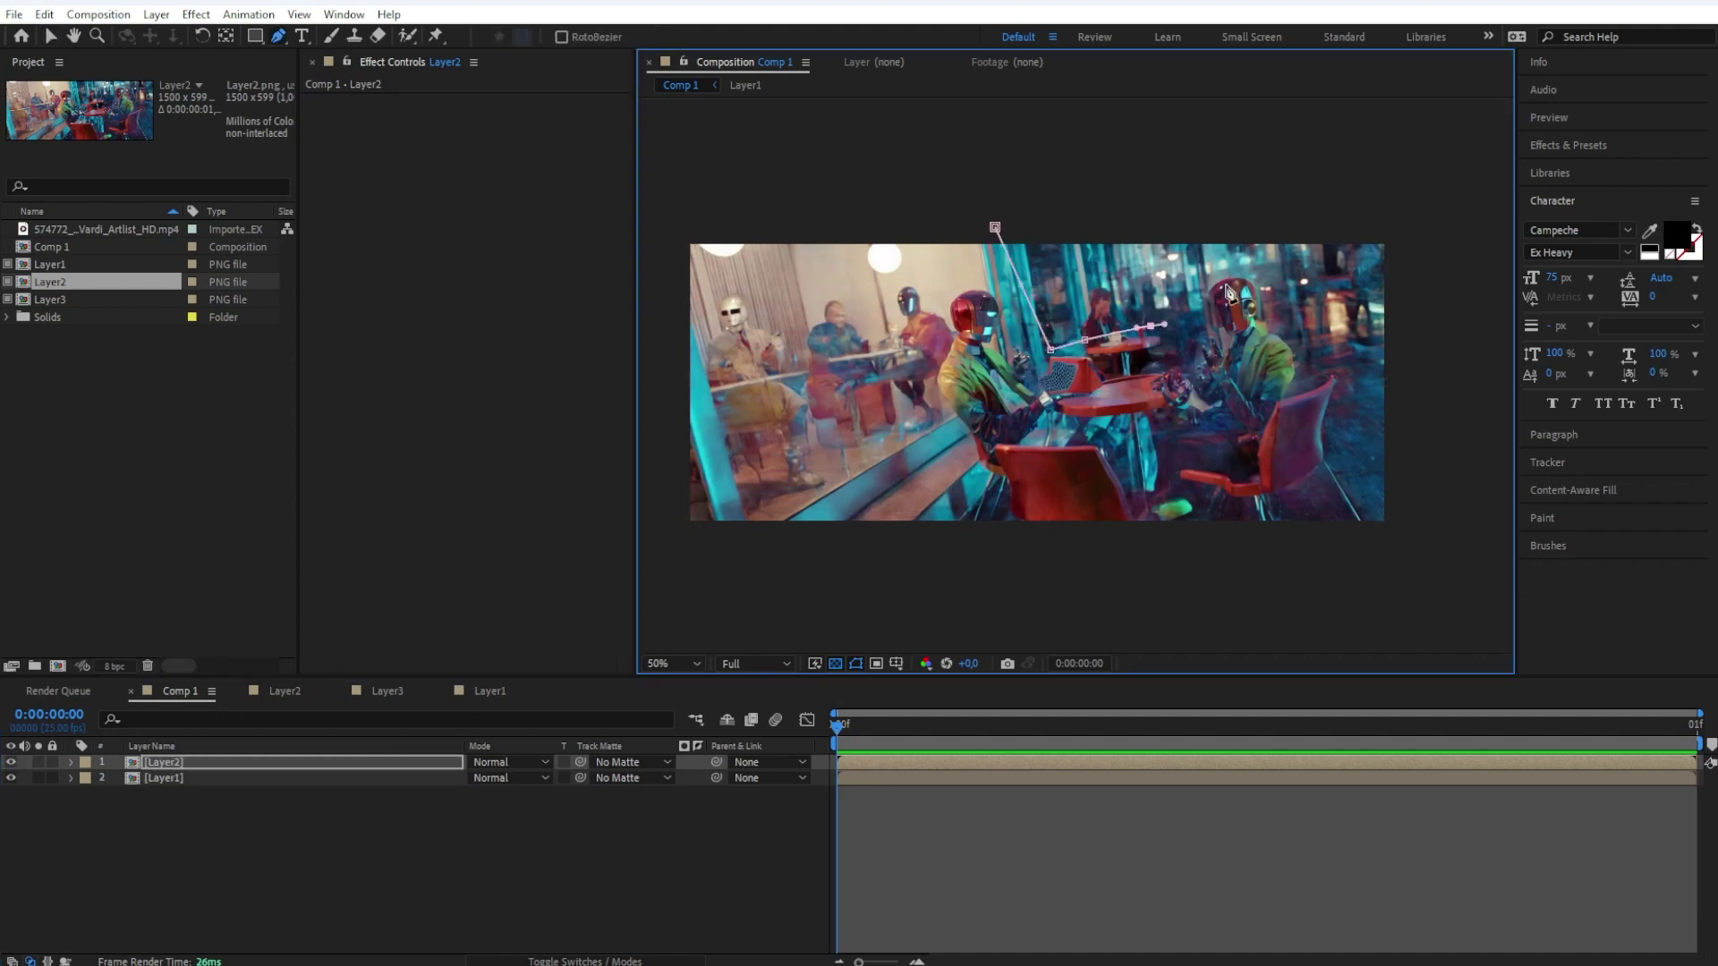
left_click(1271, 324)
left_click(1292, 334)
left_click(1364, 359)
left_click(1412, 358)
left_click(1447, 242)
left_click(1440, 197)
left_click(1052, 194)
left_click(995, 228)
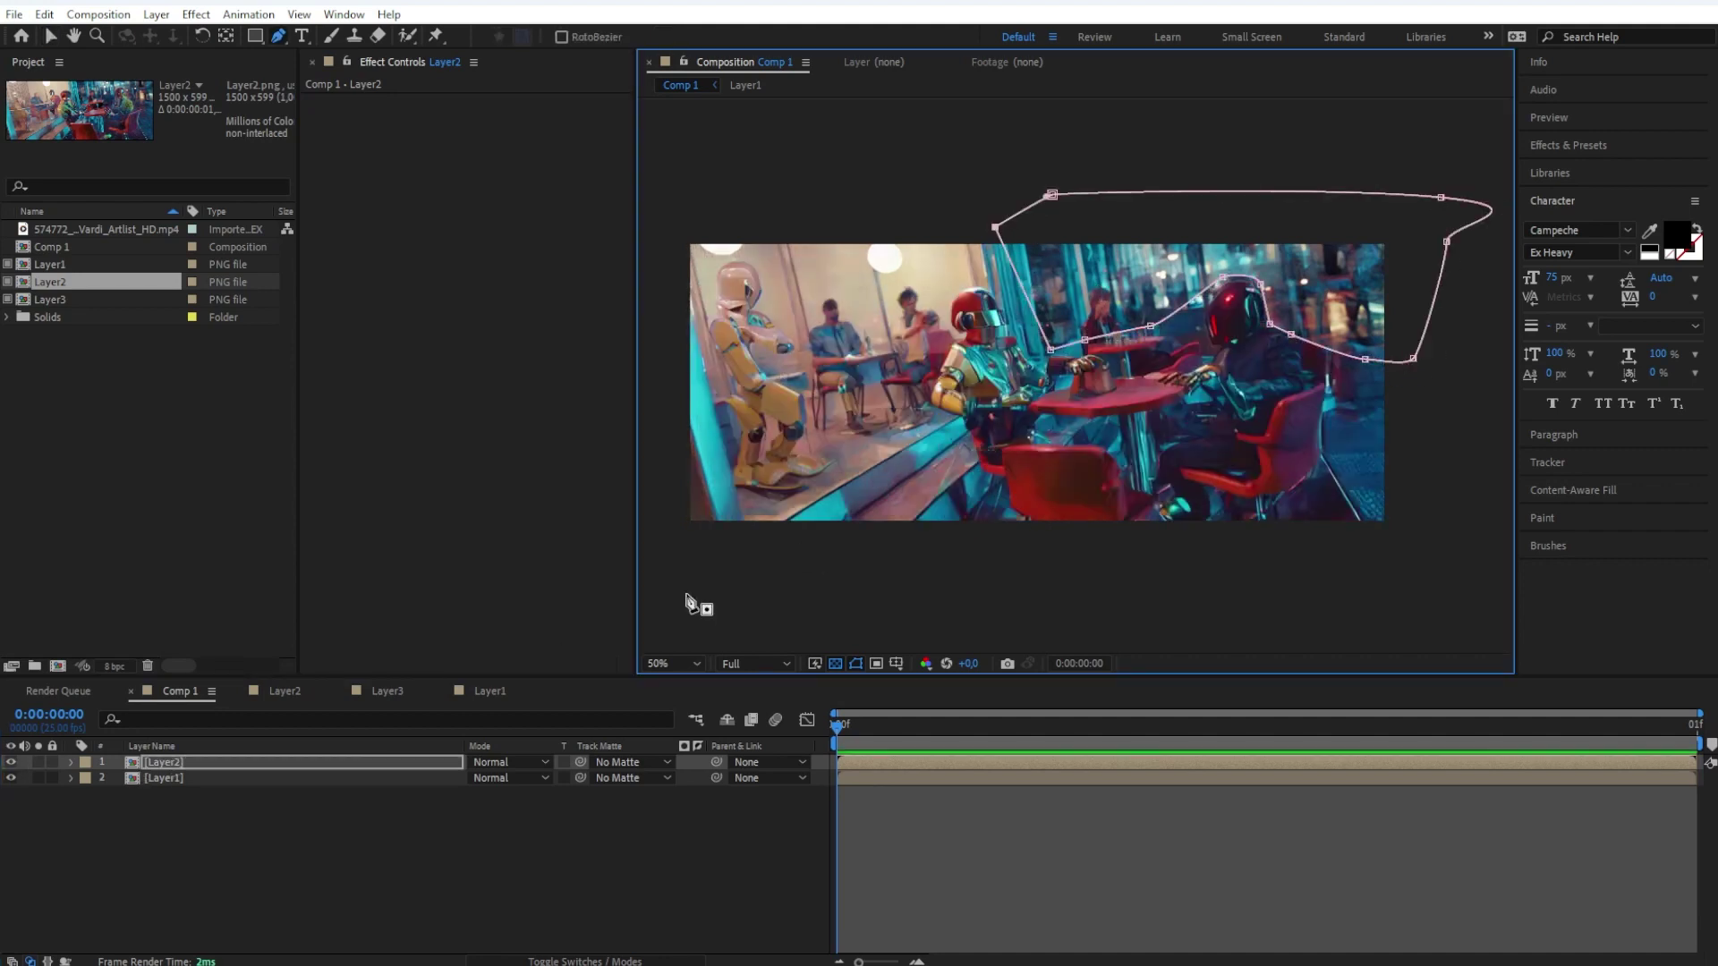
- Set the Layer2 mask's Mask Feather to 44 pixels, check the blend, and collapse the layer's properties
left_click(508, 809)
type("44")
left_click(591, 810)
scroll(1233, 332, "up", 1)
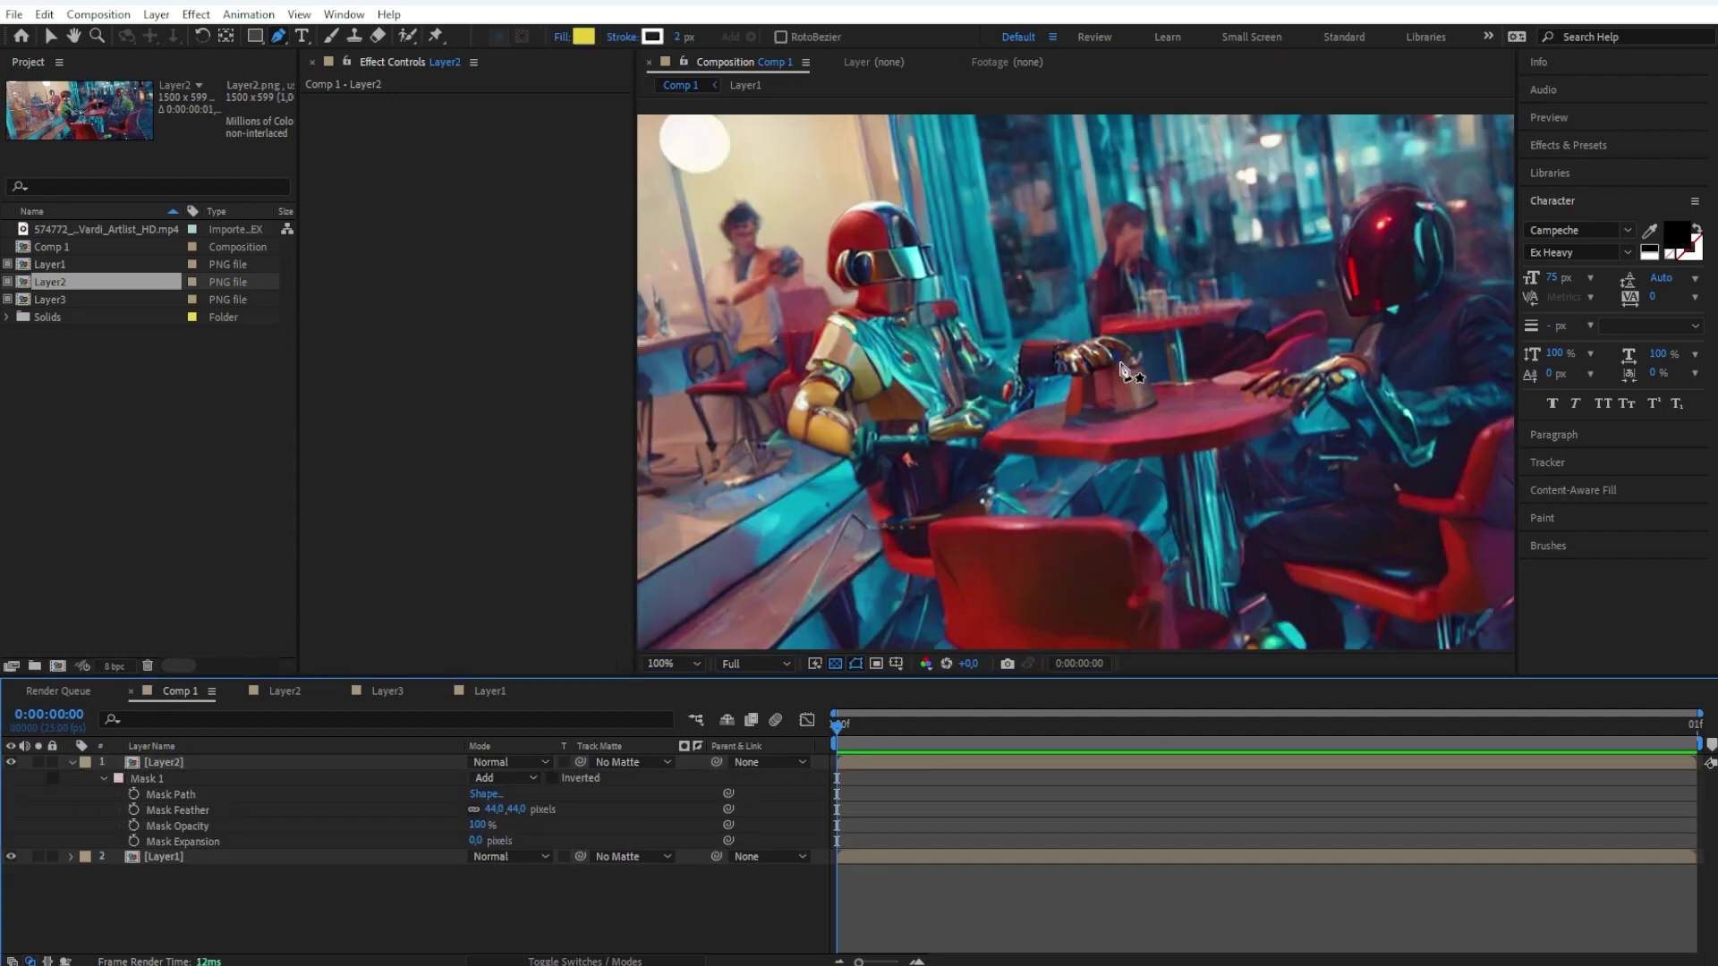
scroll(1131, 371, "down", 1)
key("v")
left_click(72, 763)
- Add Layer3 above Layer2 in Comp 1, place it over the seated background pair, and lower its Opacity to 82%
left_click_drag(90, 300, 206, 759)
left_click_drag(1155, 265, 1110, 312)
key("t")
left_click_drag(477, 778, 462, 779)
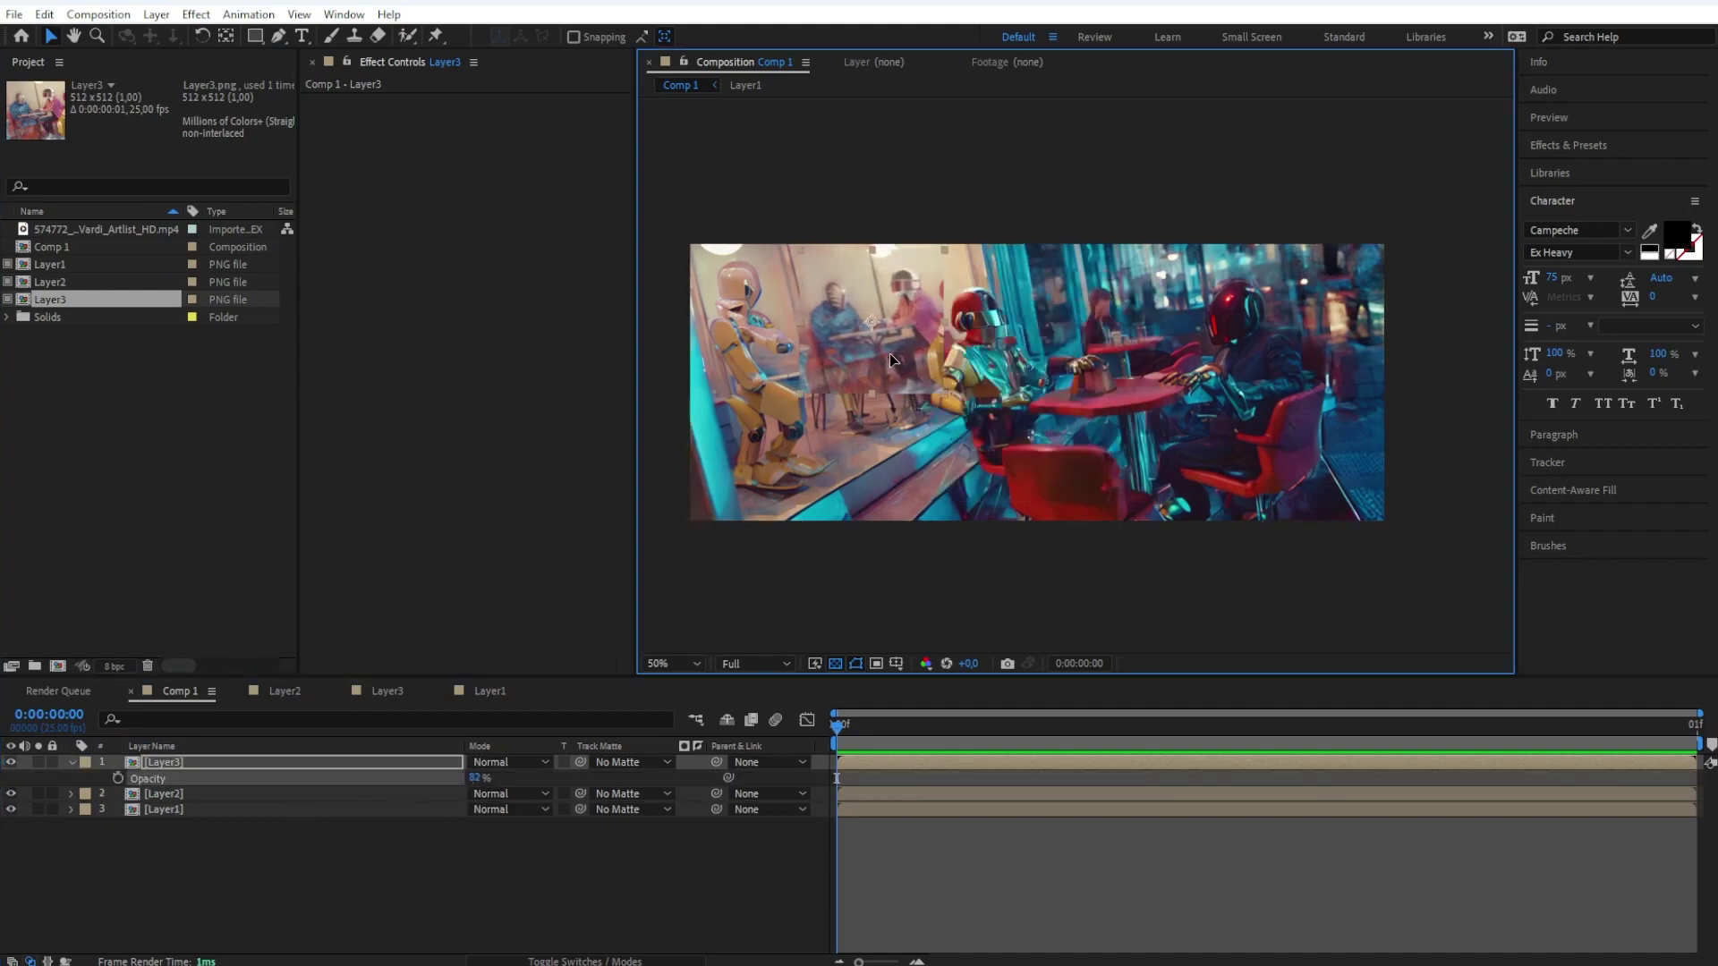
- Switch Layer3 to Difference blending, then move and slightly enlarge it to match the background pair underneath
left_click(508, 762)
left_click(564, 452)
scroll(1059, 482, "up", 2)
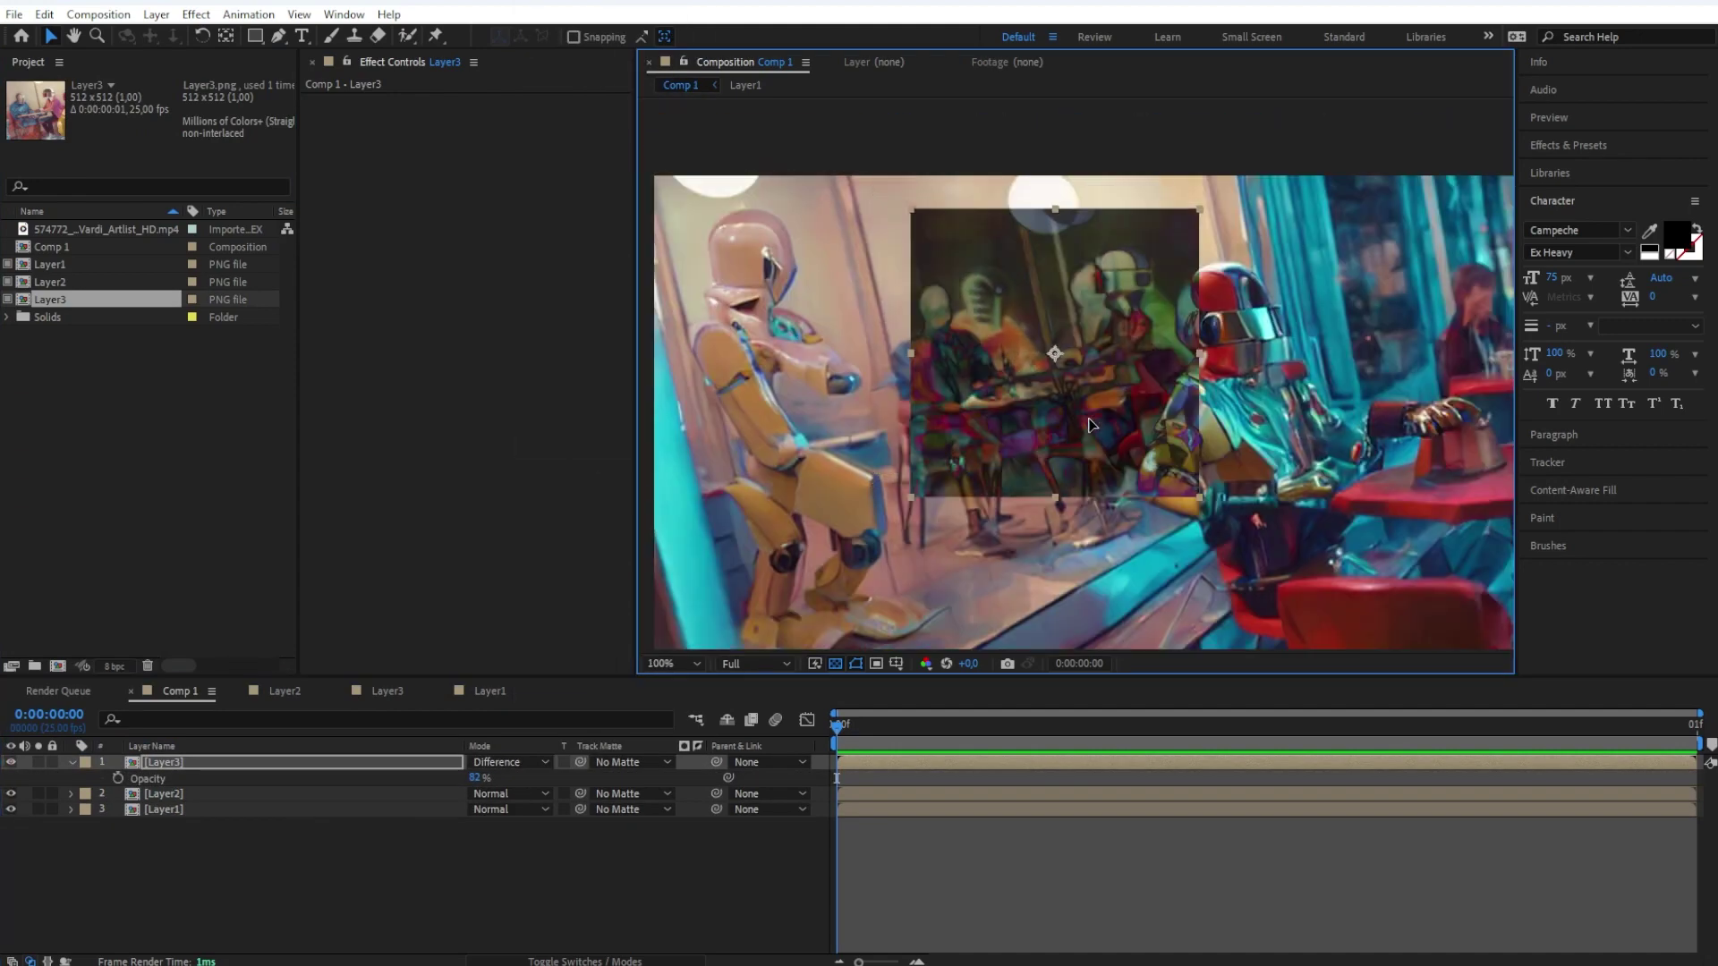
left_click_drag(1025, 376, 952, 265)
left_click_drag(984, 336, 1064, 447)
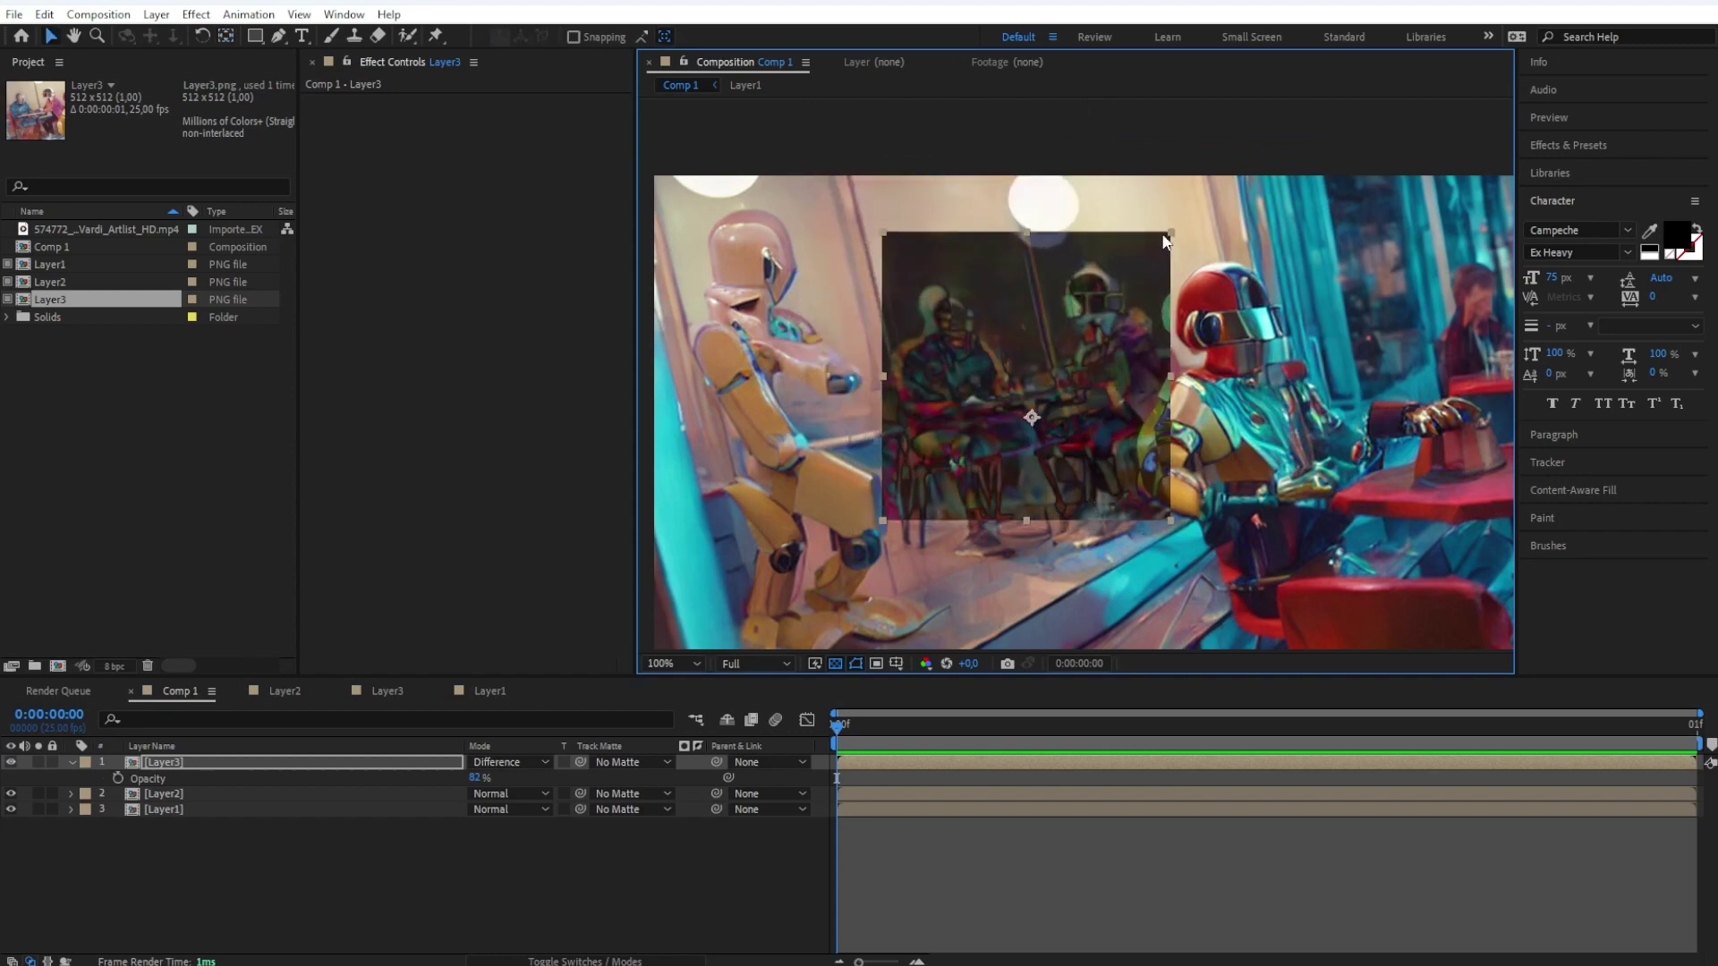
left_click_drag(1171, 232, 1182, 216)
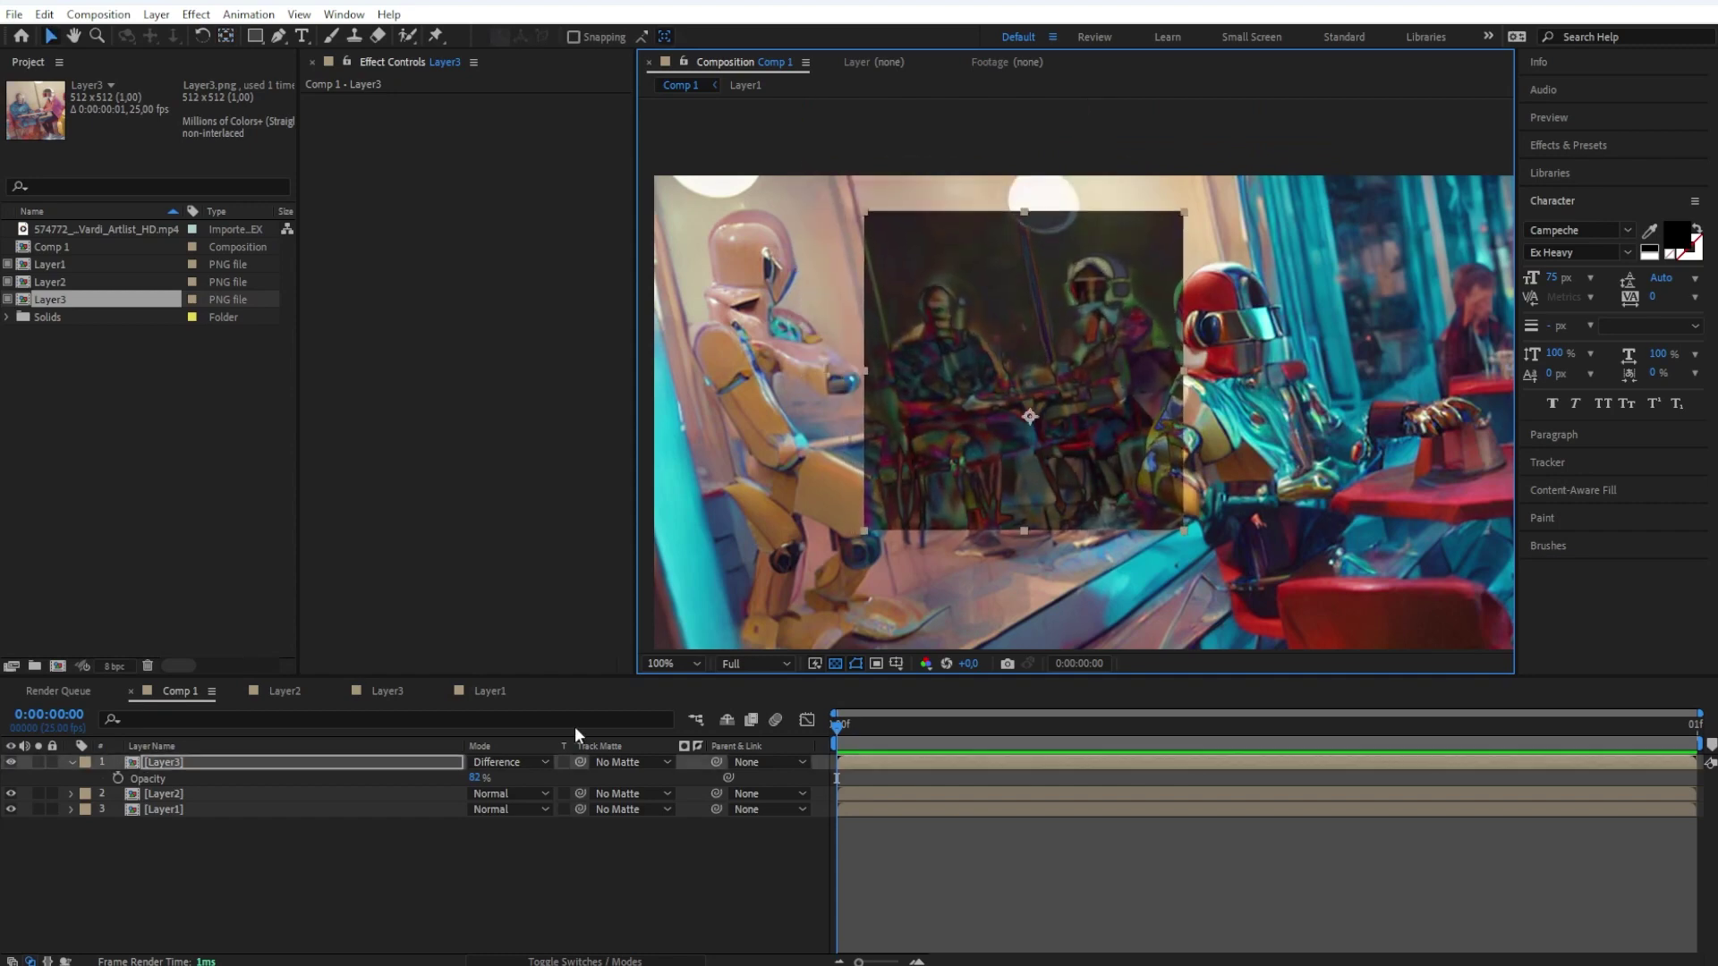
- Return Layer3's blending mode to Normal and hide its Opacity property
left_click(509, 763)
left_click(537, 13)
key("t")
left_click(926, 383)
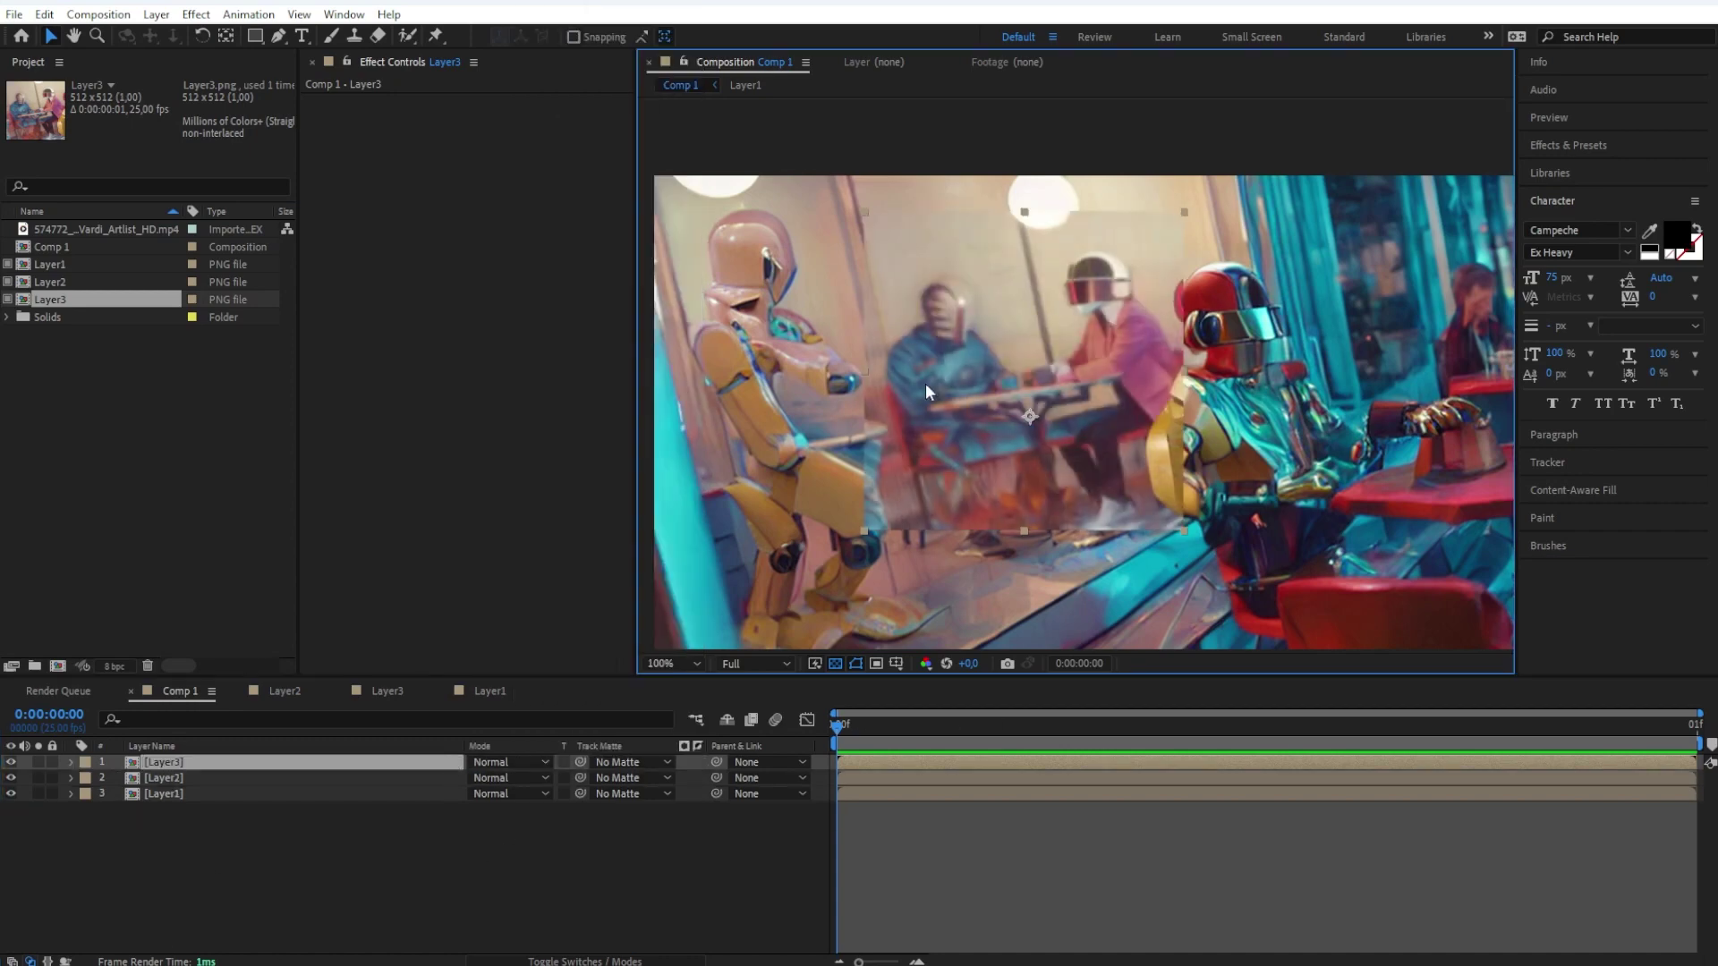
- Mask Layer3 around the two seated background robots, dipping the mask's upper edge below the ceiling lamp
key("g")
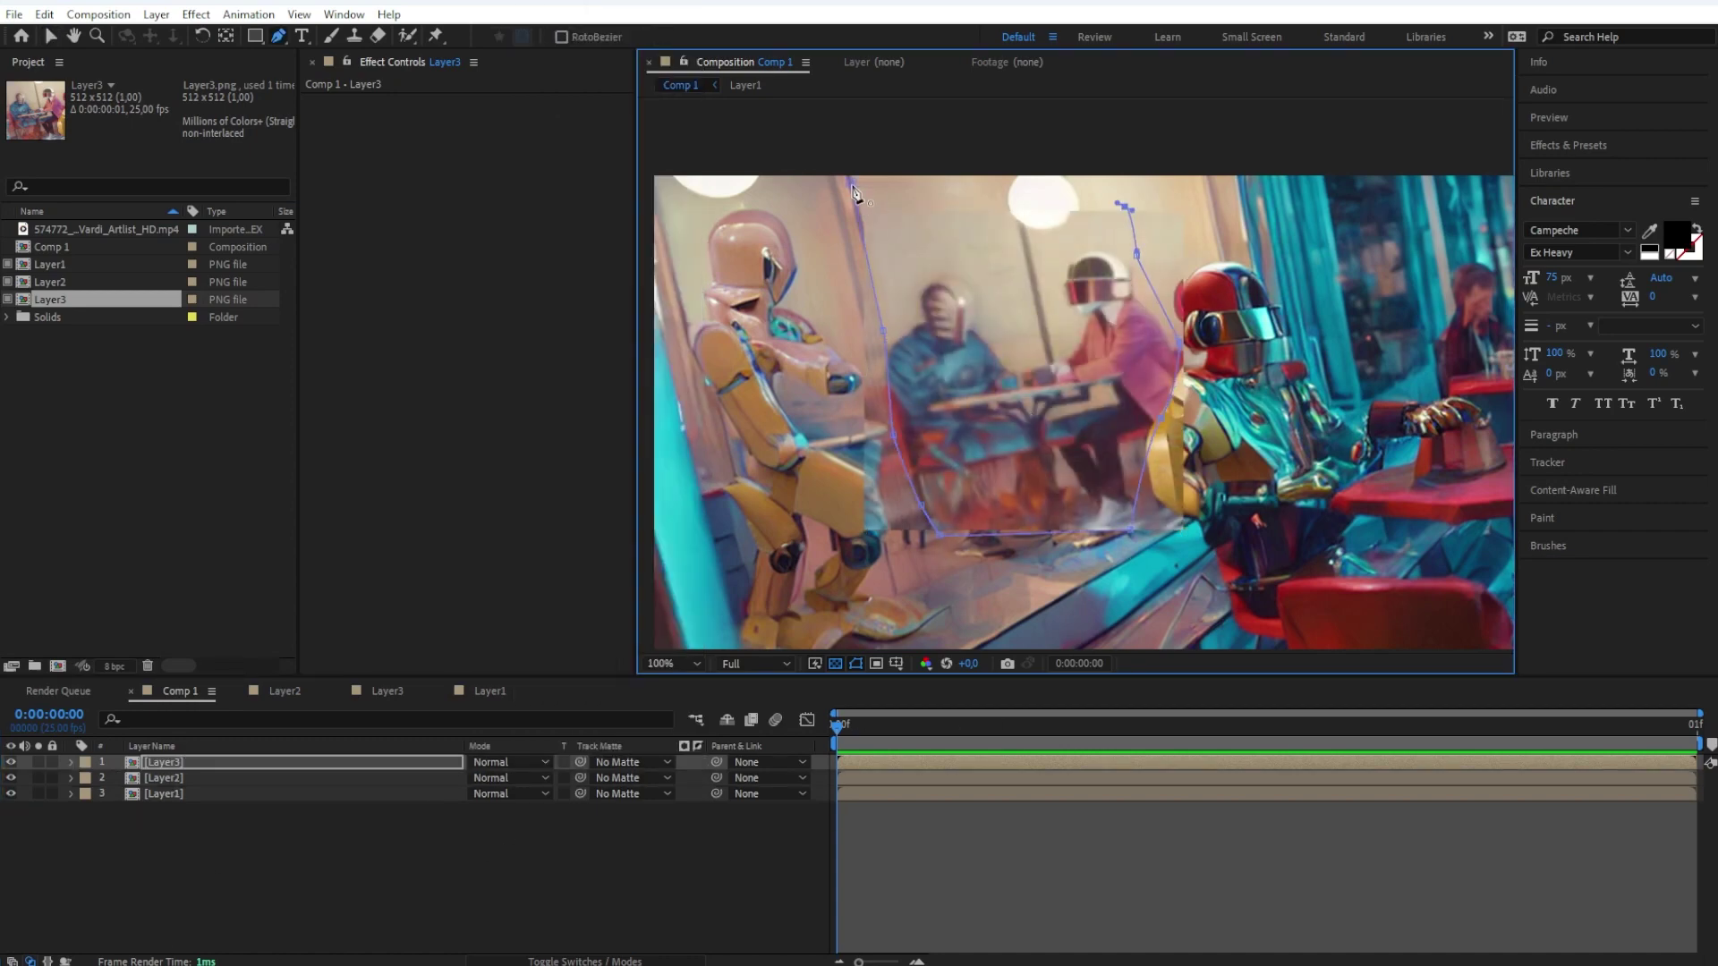
left_click(853, 188)
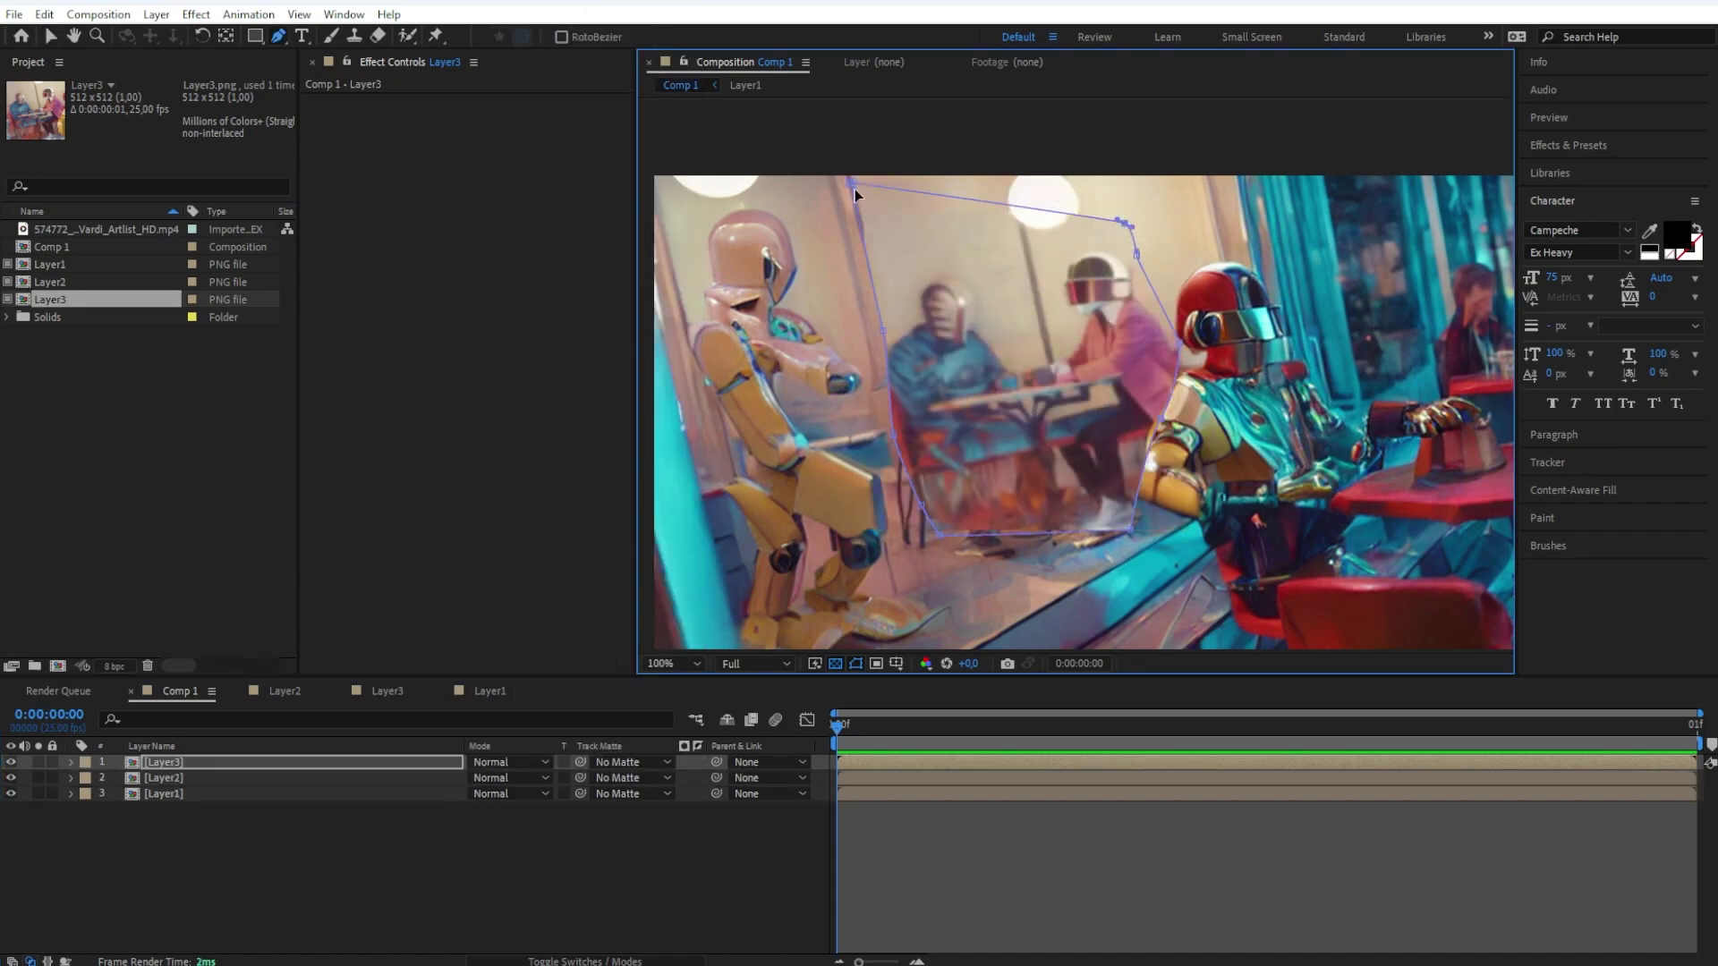
key("f")
left_click_drag(1125, 207, 1036, 246)
key("v")
key("m")
key("m")
- Apply a Sharpen effect to Layer3 with a Sharpen Amount of 98
right_click(481, 301)
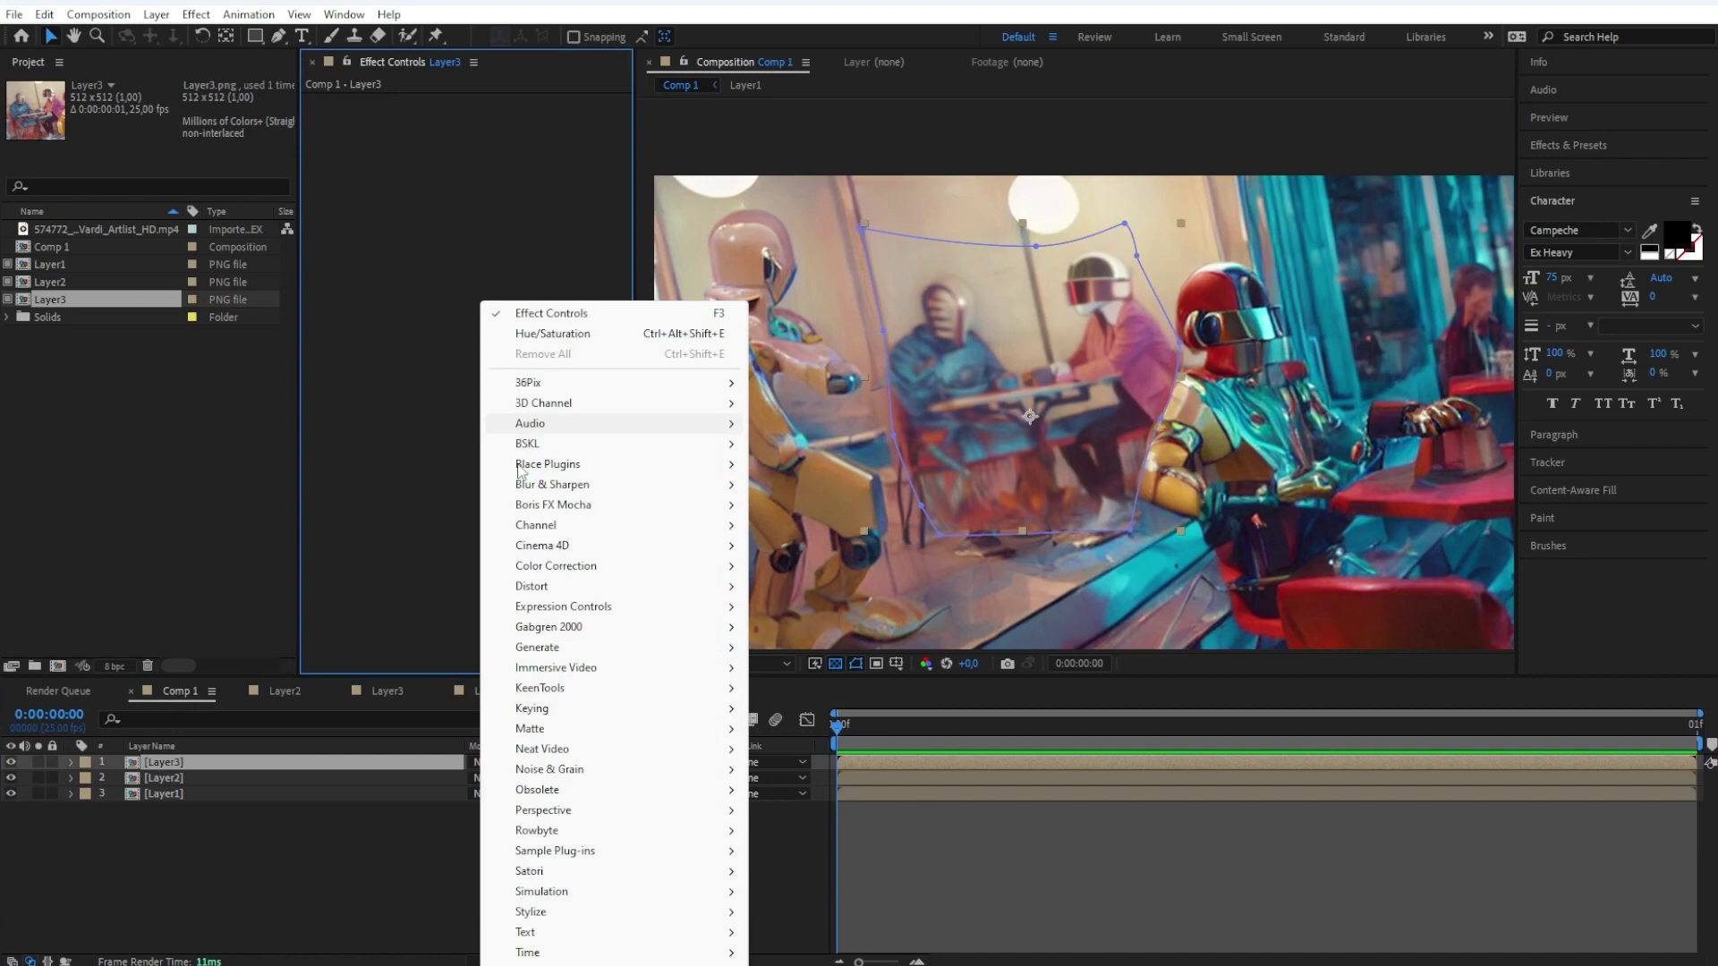
mouse_move(537, 484)
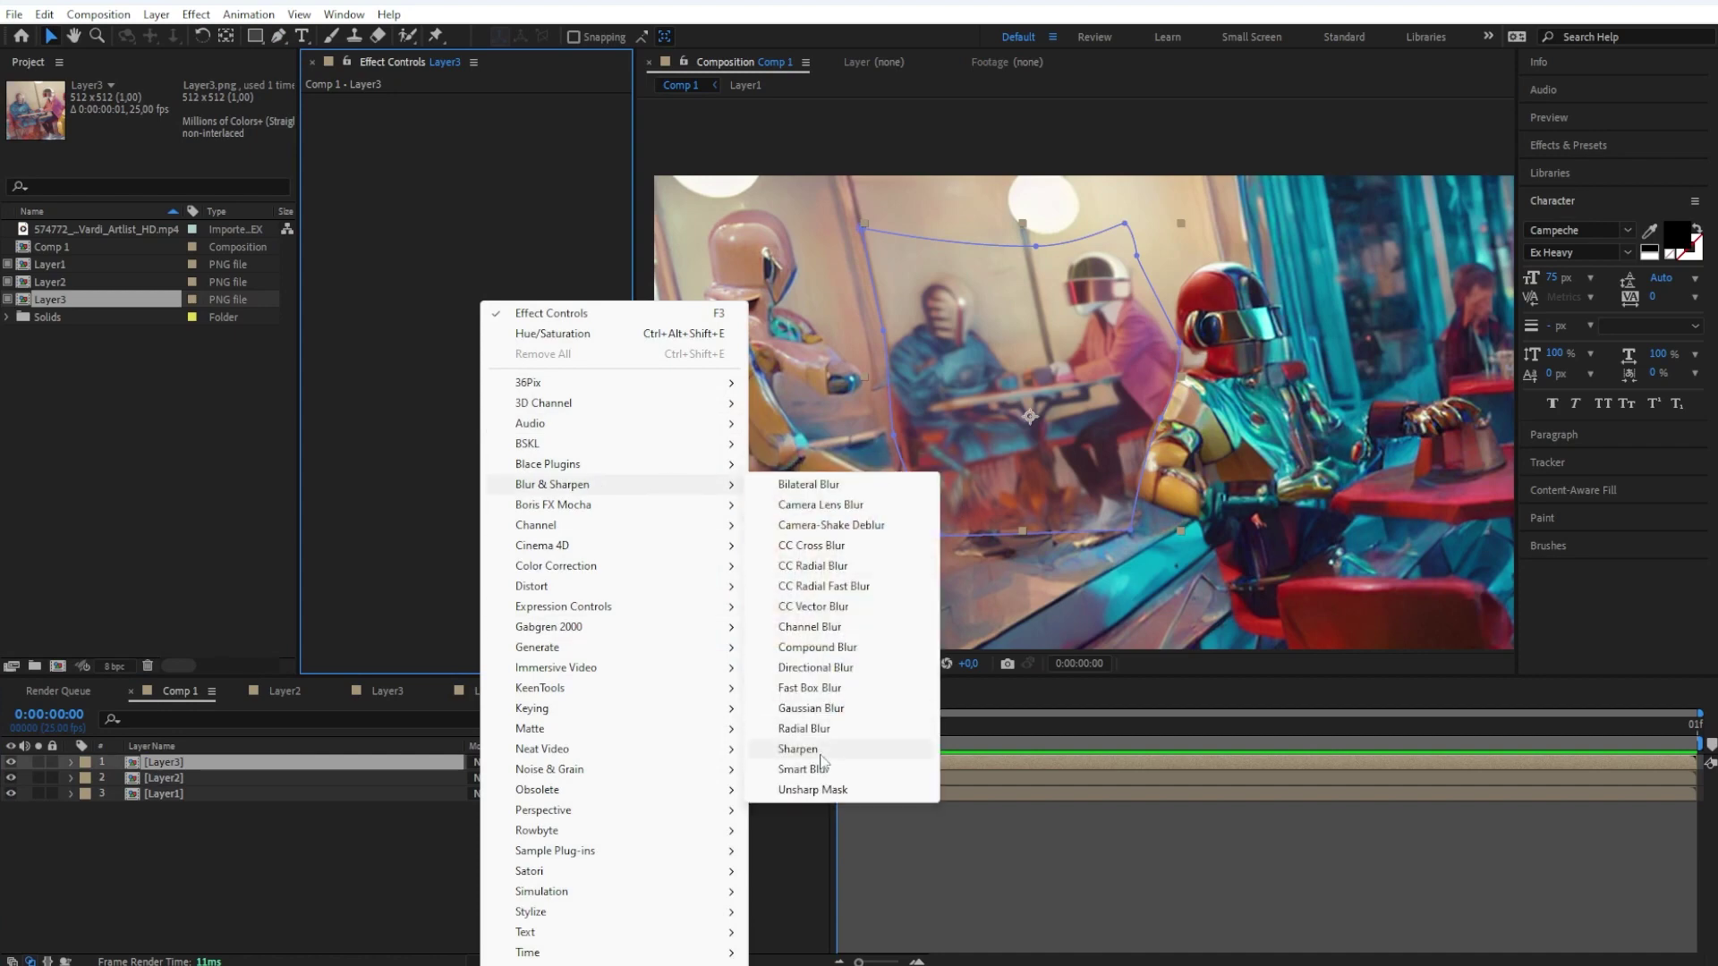
left_click(788, 768)
- Pull in the lower corners of Layer3's mask beneath the seated pair's table
left_click(927, 488)
left_click_drag(1131, 530, 1138, 522)
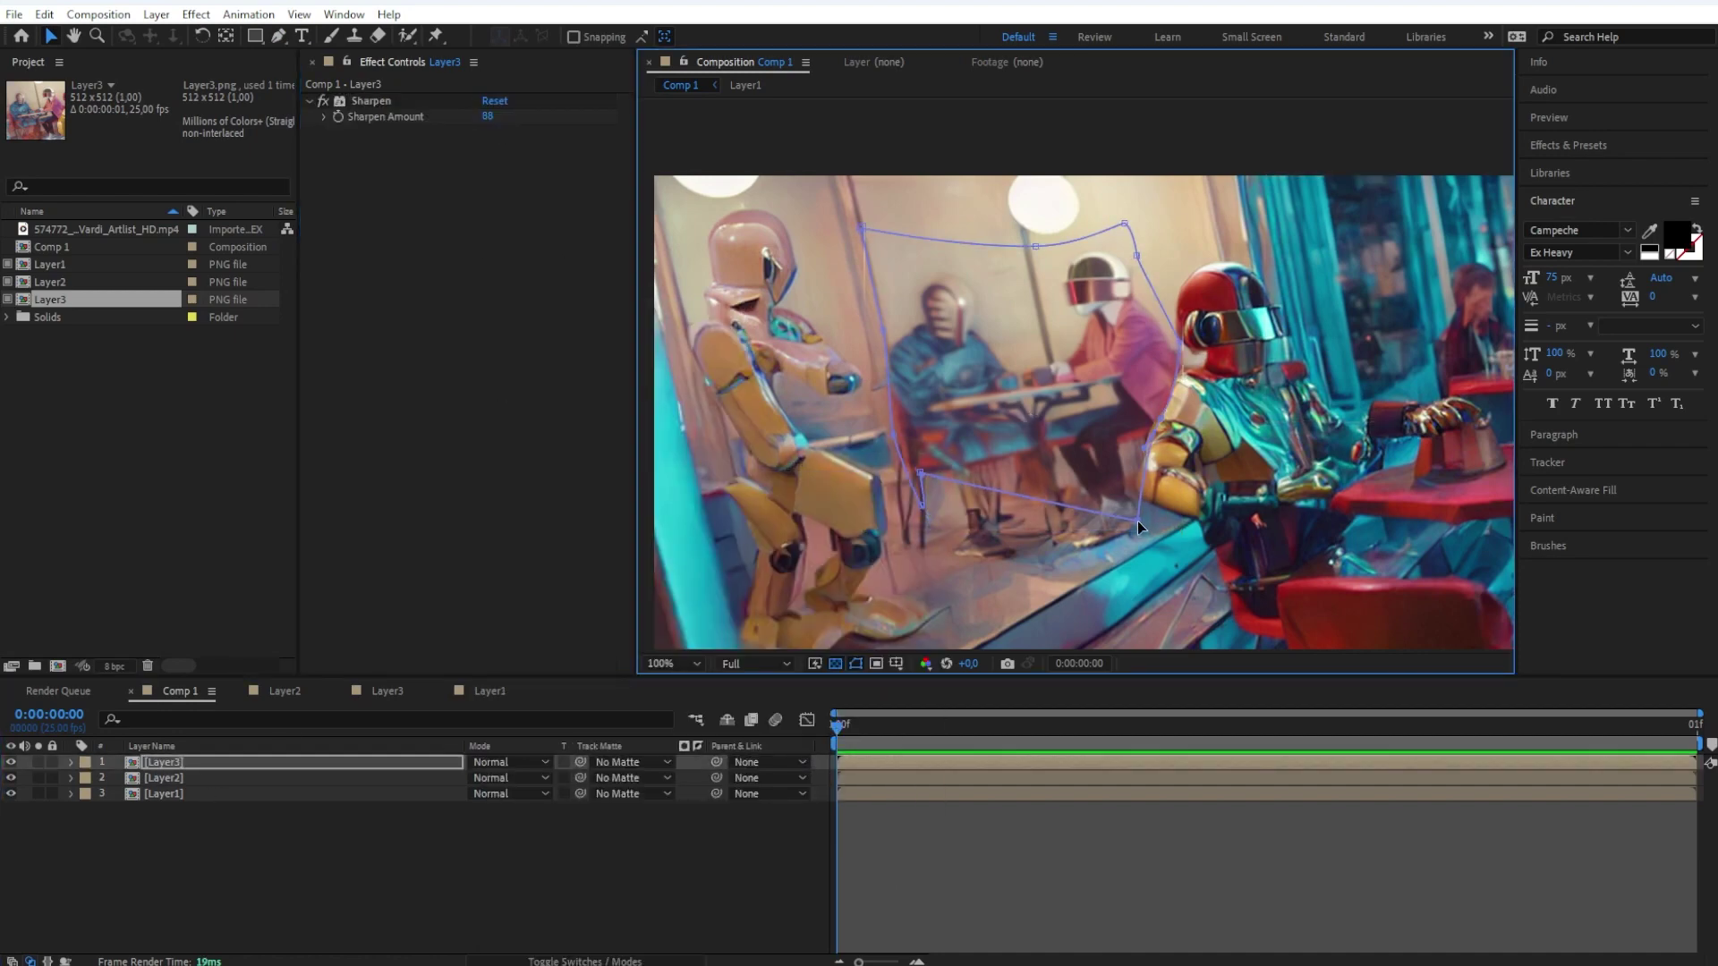
left_click(878, 841)
- Add a Curves effect to Layer3 and pull the middle of the RGB curve down slightly to darken it
left_click_drag(1457, 403, 1184, 378)
scroll(1184, 378, "down", 1)
right_click(458, 306)
mouse_move(537, 575)
left_click(782, 873)
left_click_drag(455, 321, 457, 331)
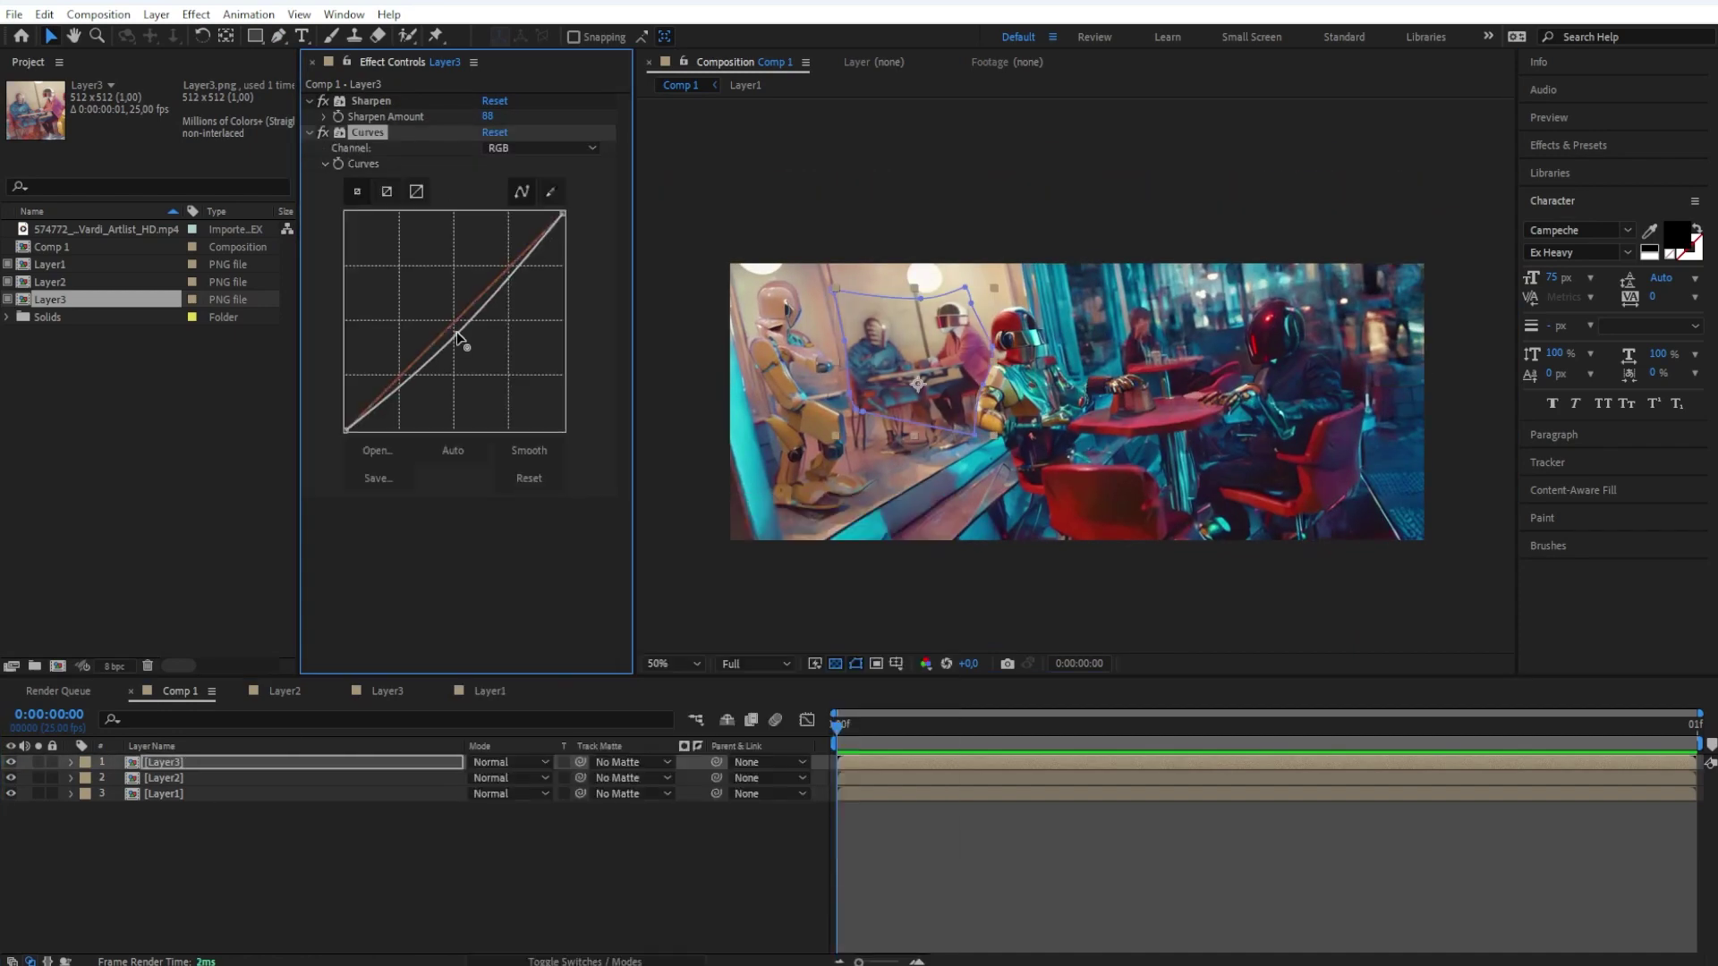
left_click(626, 842)
- Create a centered "Diffusae" title over the composited scene and enlarge its font size
key("ctrl+alt+shift+t")
type("Diffusae")
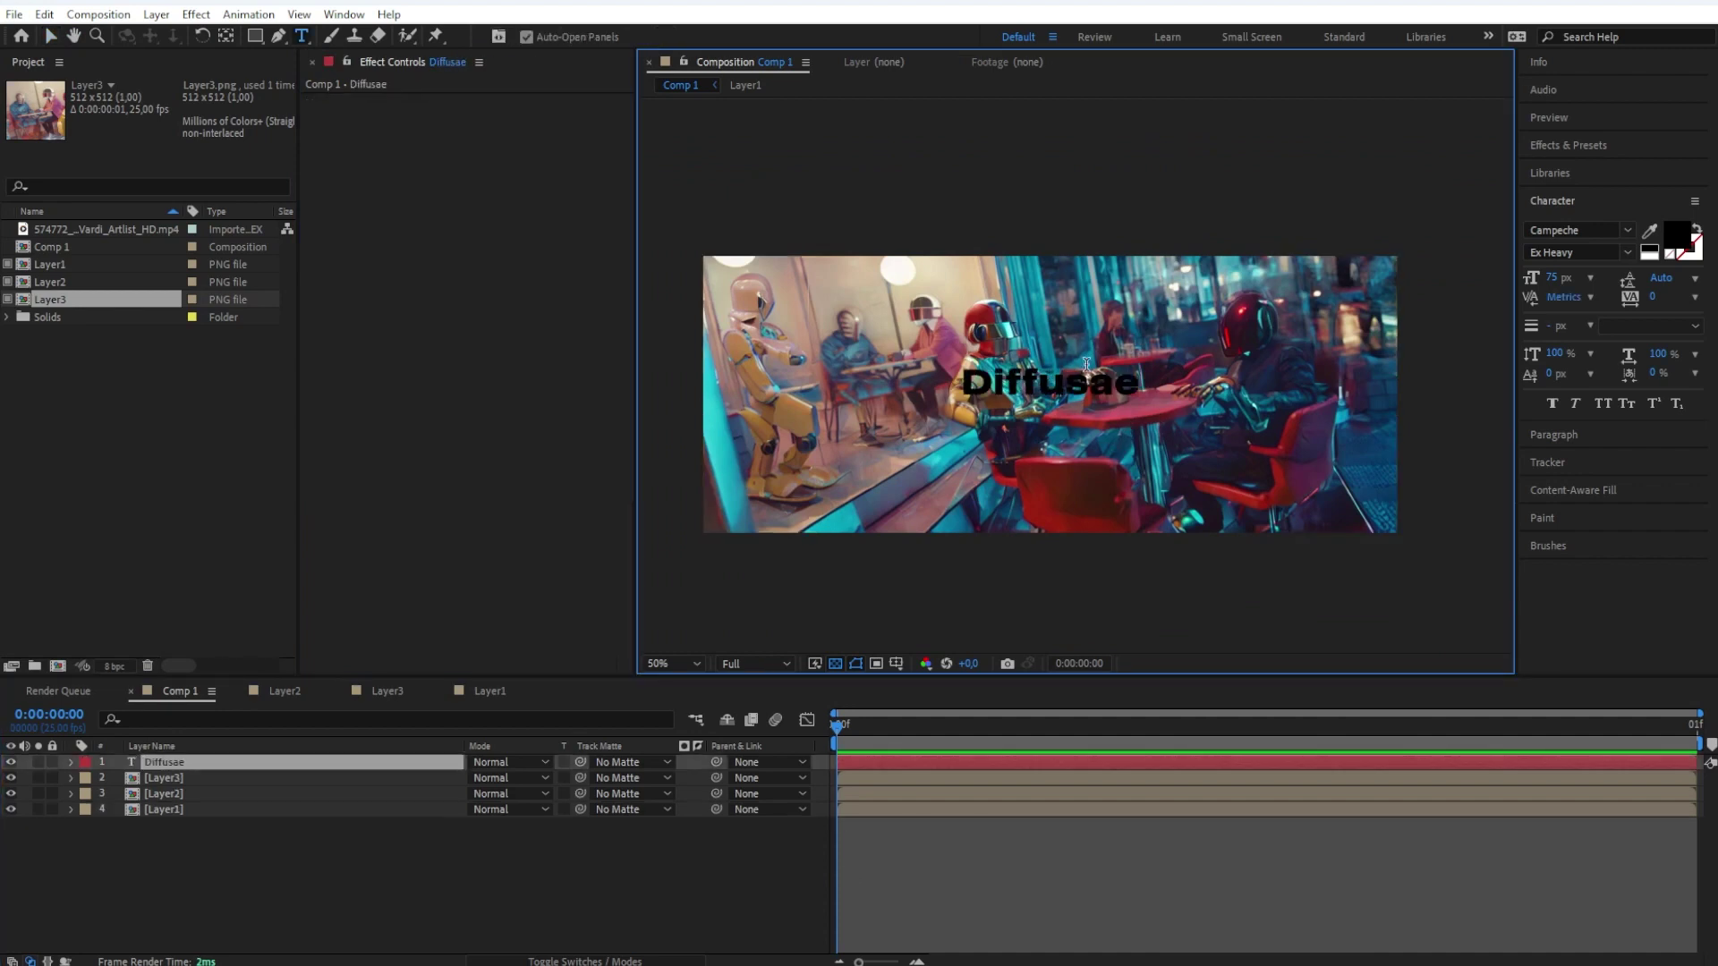
left_click(1580, 179)
left_click(1553, 567)
left_click_drag(1555, 277, 1587, 277)
- Duplicate the title below itself, change the copy to "Stable Diffusion for After Effects", and set its font size to 42 px
key("ctrl+d")
left_click_drag(1115, 377, 1117, 422)
double_click(1117, 425)
type("Stable Diffusion for After Effects")
key("ctrl+a")
left_click_drag(1556, 277, 1495, 277)
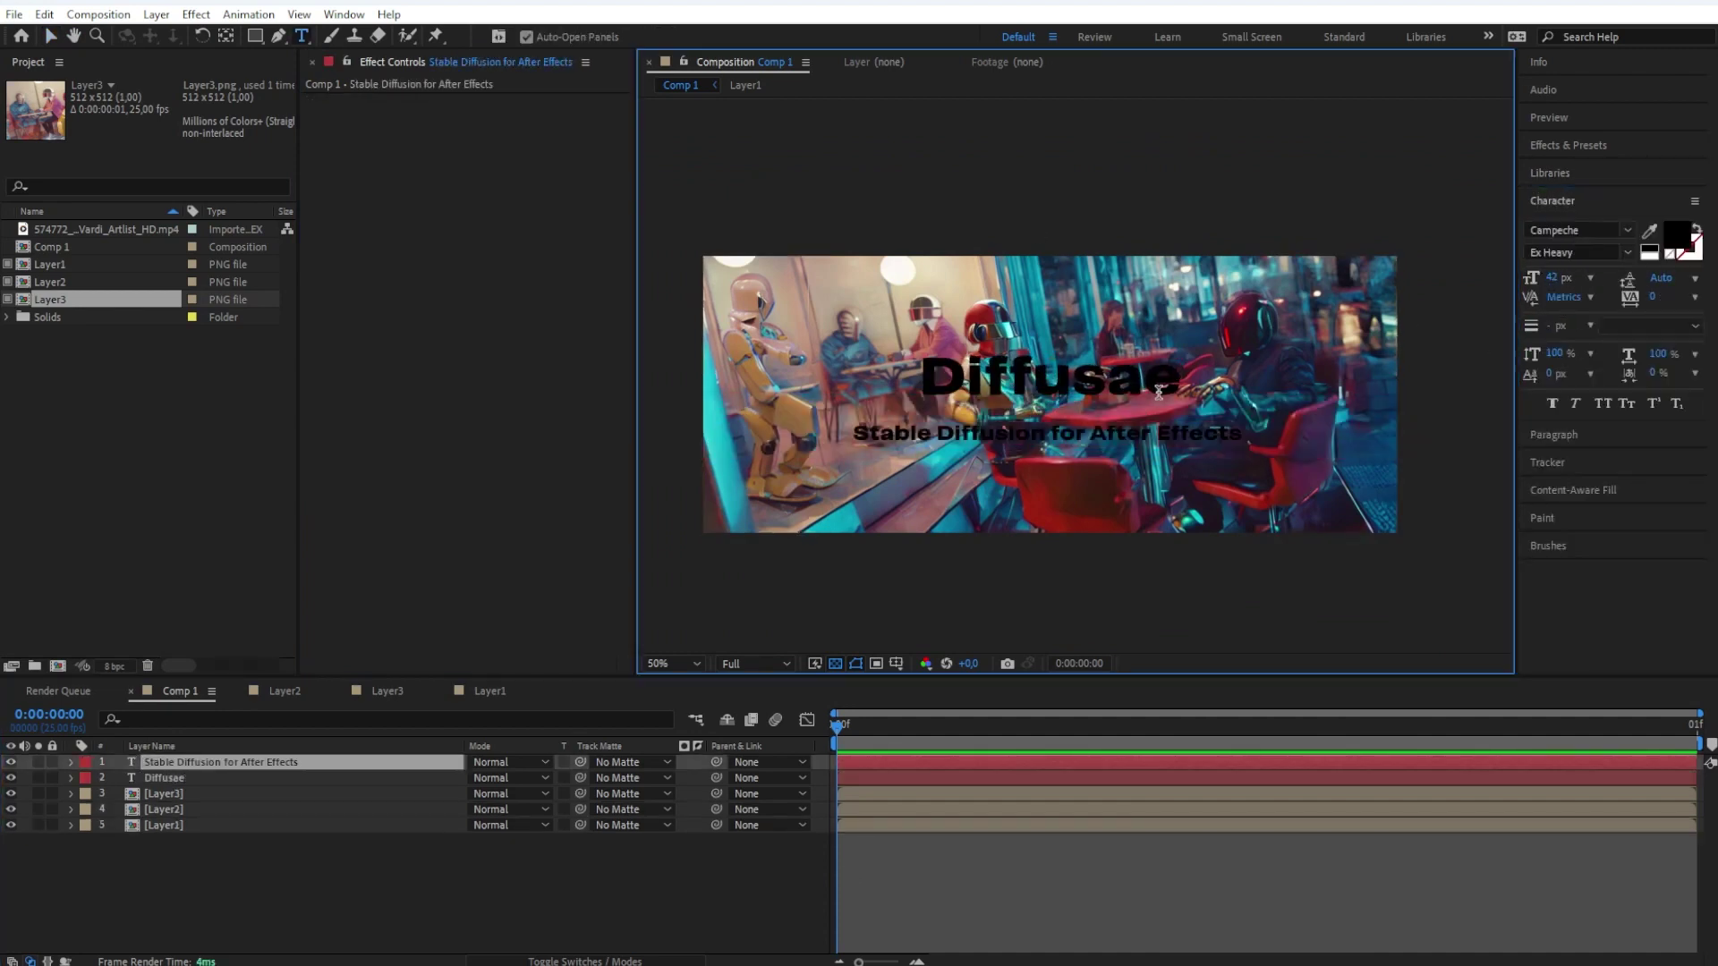
- Move the subtitle closer beneath the title and give both text lines a white fill
key("Escape")
left_click_drag(1155, 412, 1154, 397)
left_click(1152, 396, "shift")
left_click(1649, 256)
left_click(1059, 872)
- Duplicate both text lines and change the original title and subtitle beneath the copies to a black fill
left_click(1118, 417)
left_click(1121, 390, "shift")
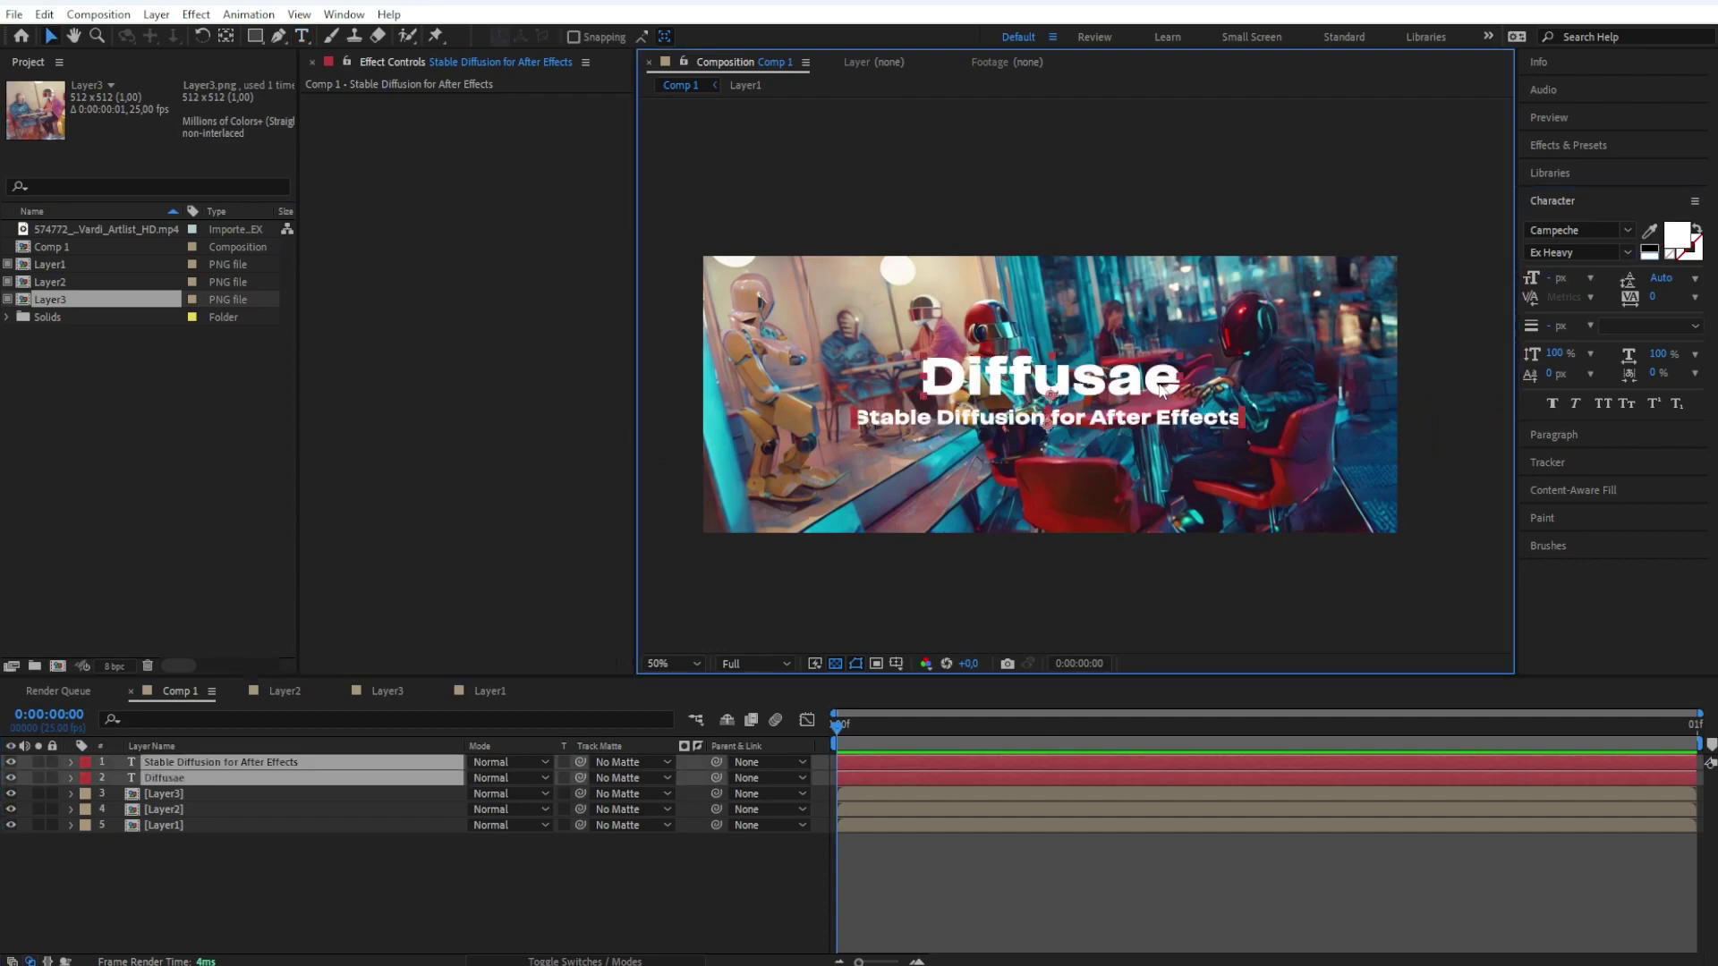
key("ctrl+d")
left_click(303, 796)
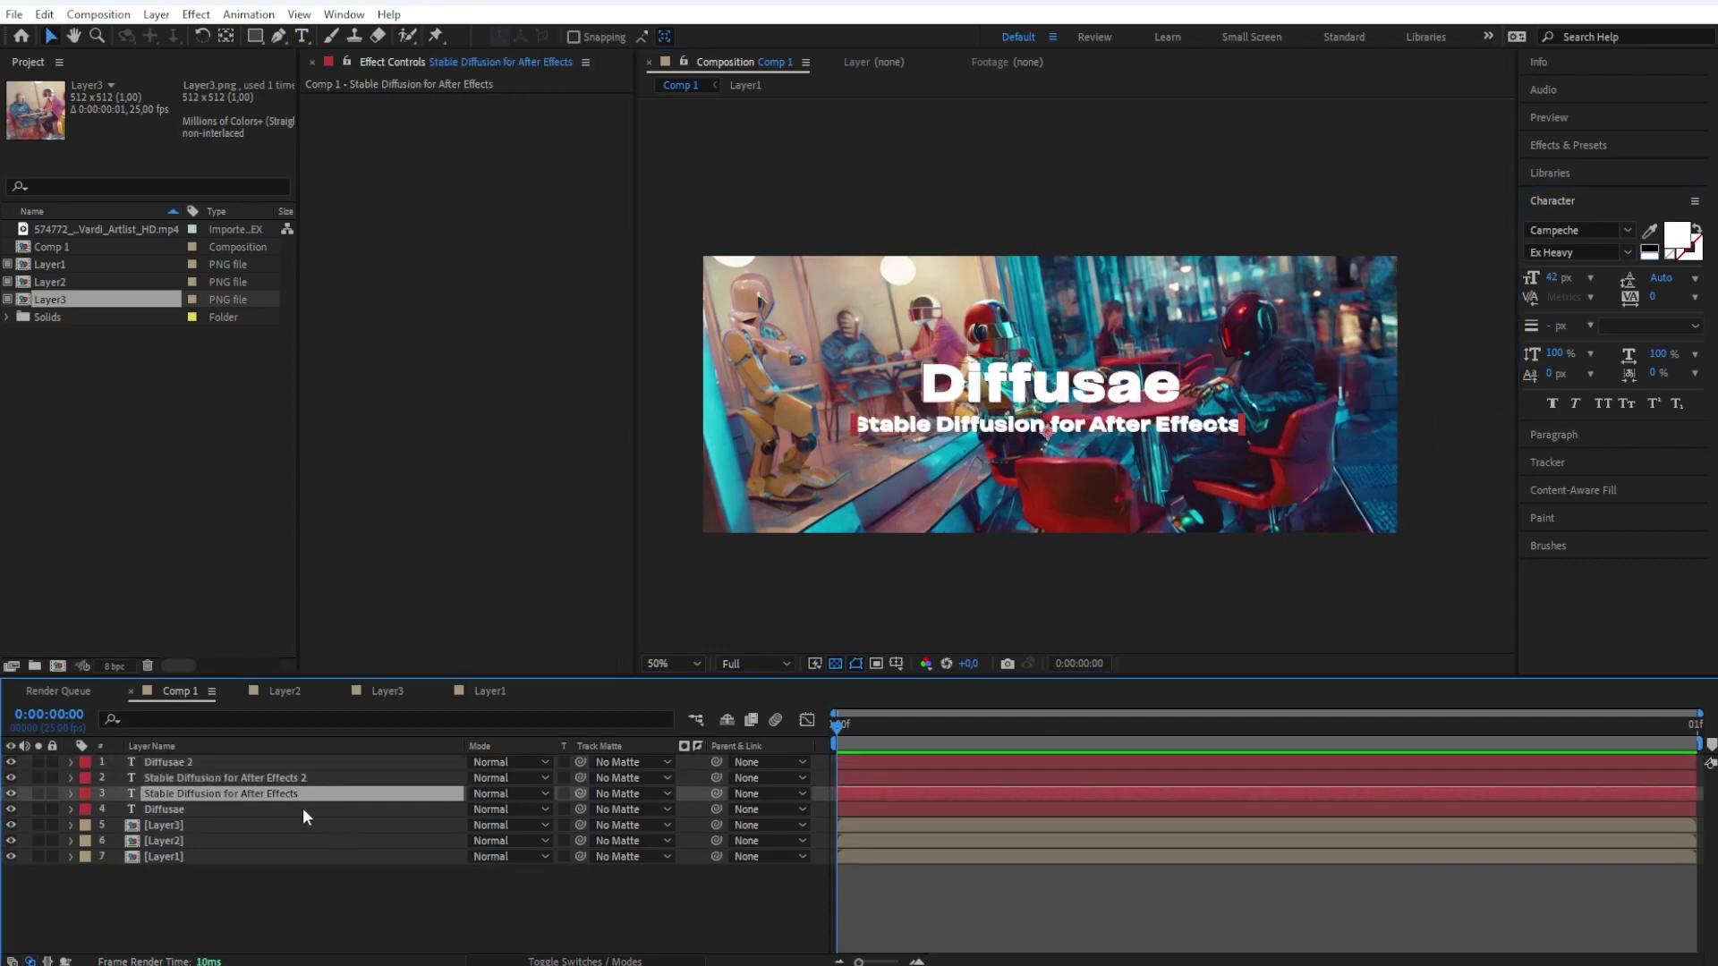
left_click(303, 809, "shift")
left_click(1649, 248)
left_click(1253, 881)
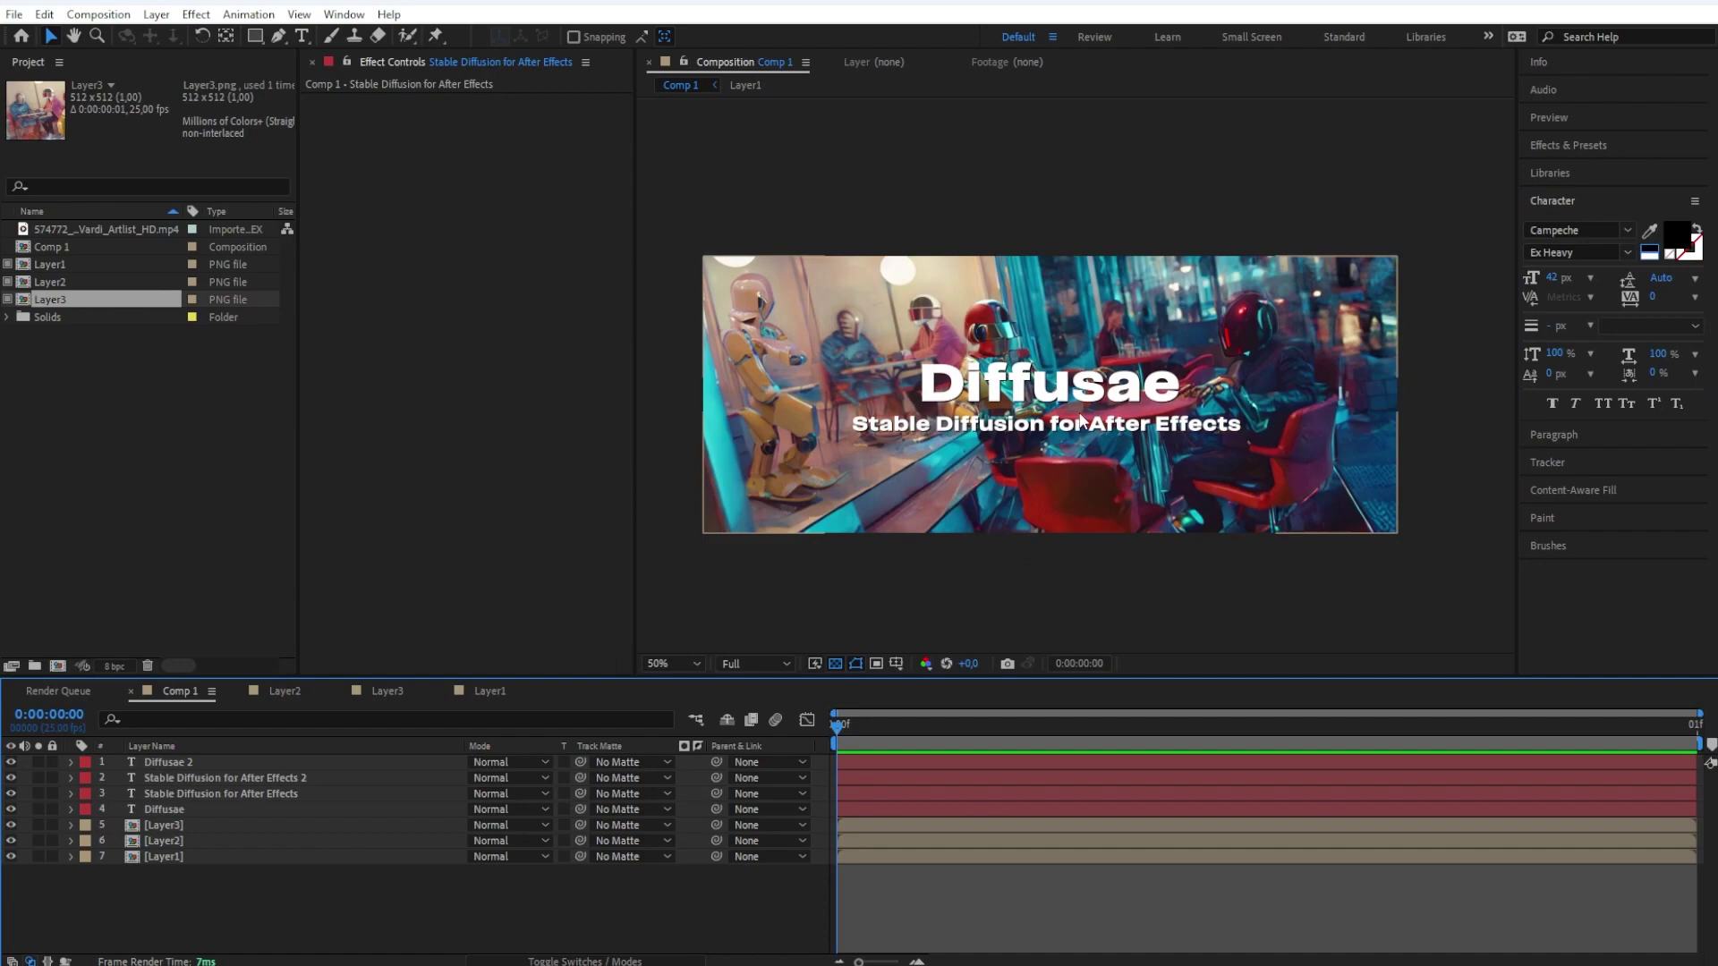